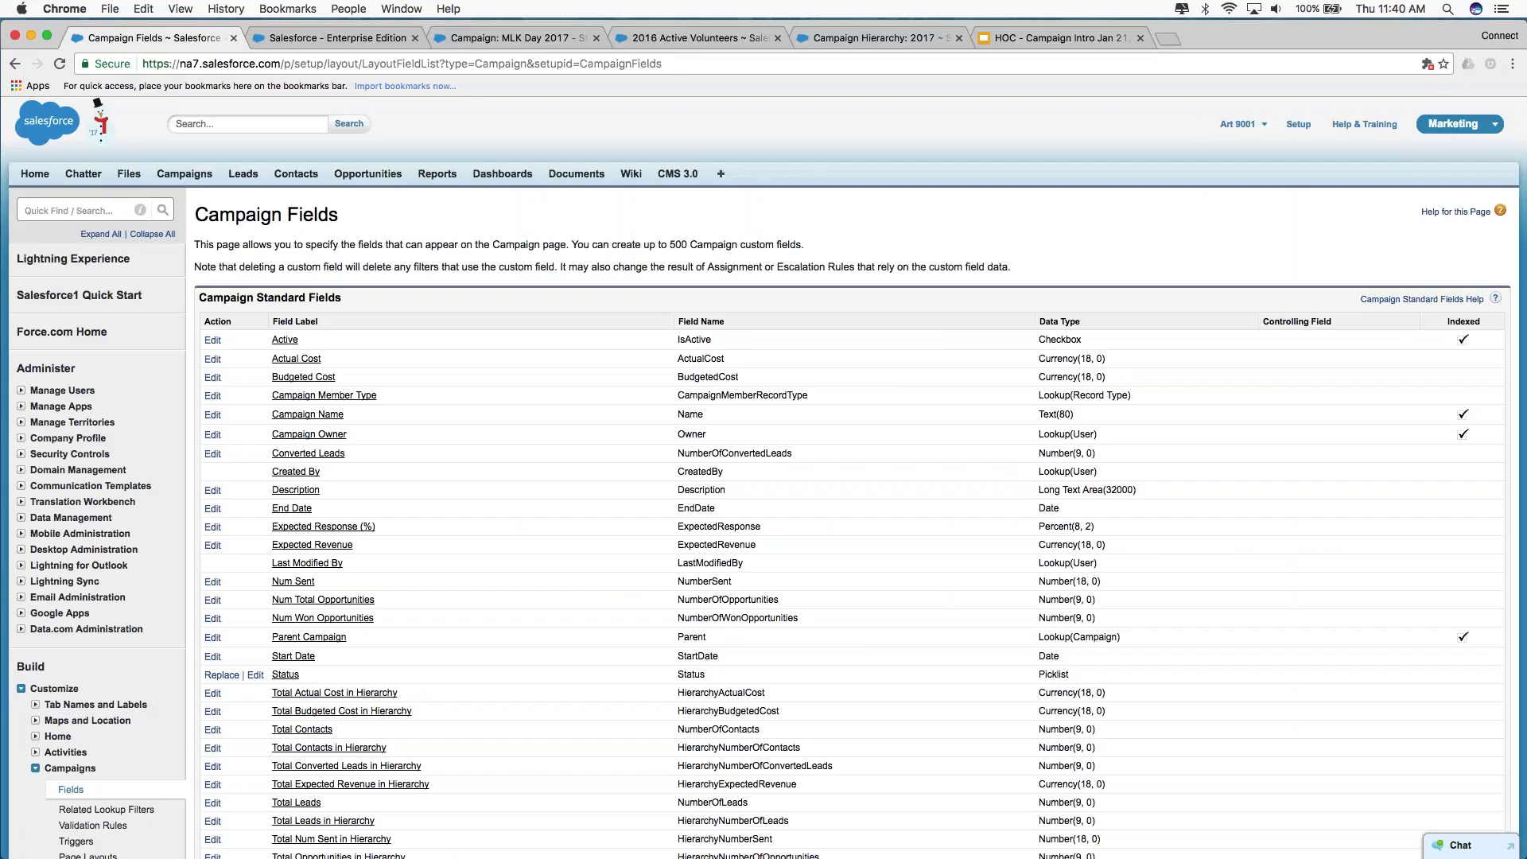
Open an active System Administrator's user record for editing from the admin user list and enable the Marketing User option.
{"action": "left_click", "coordinate": [22, 392]}
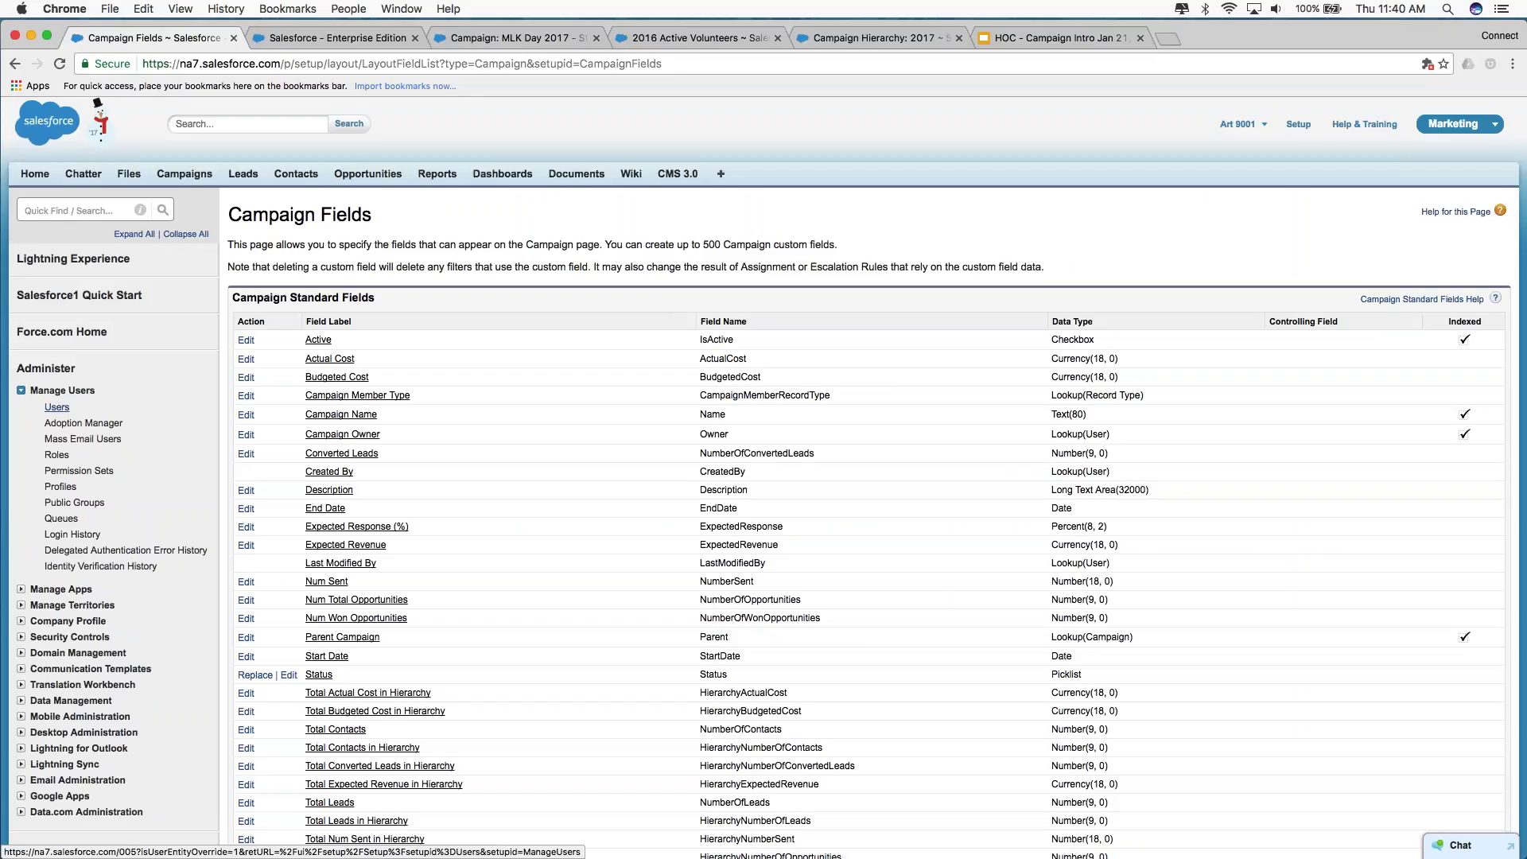
{"action": "left_click", "coordinate": [56, 407]}
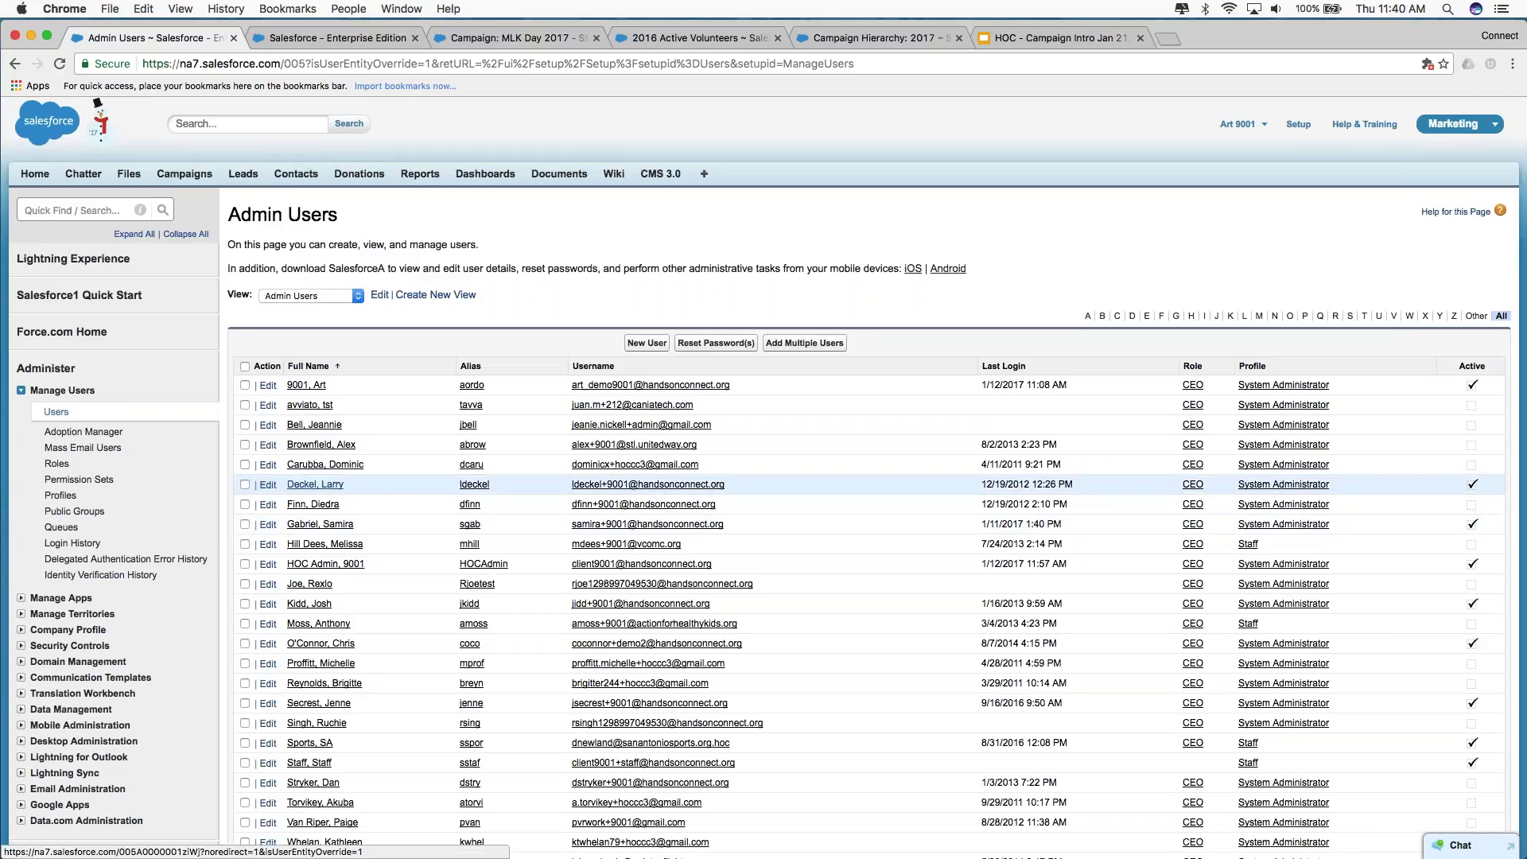
{"action": "left_click", "coordinate": [315, 484]}
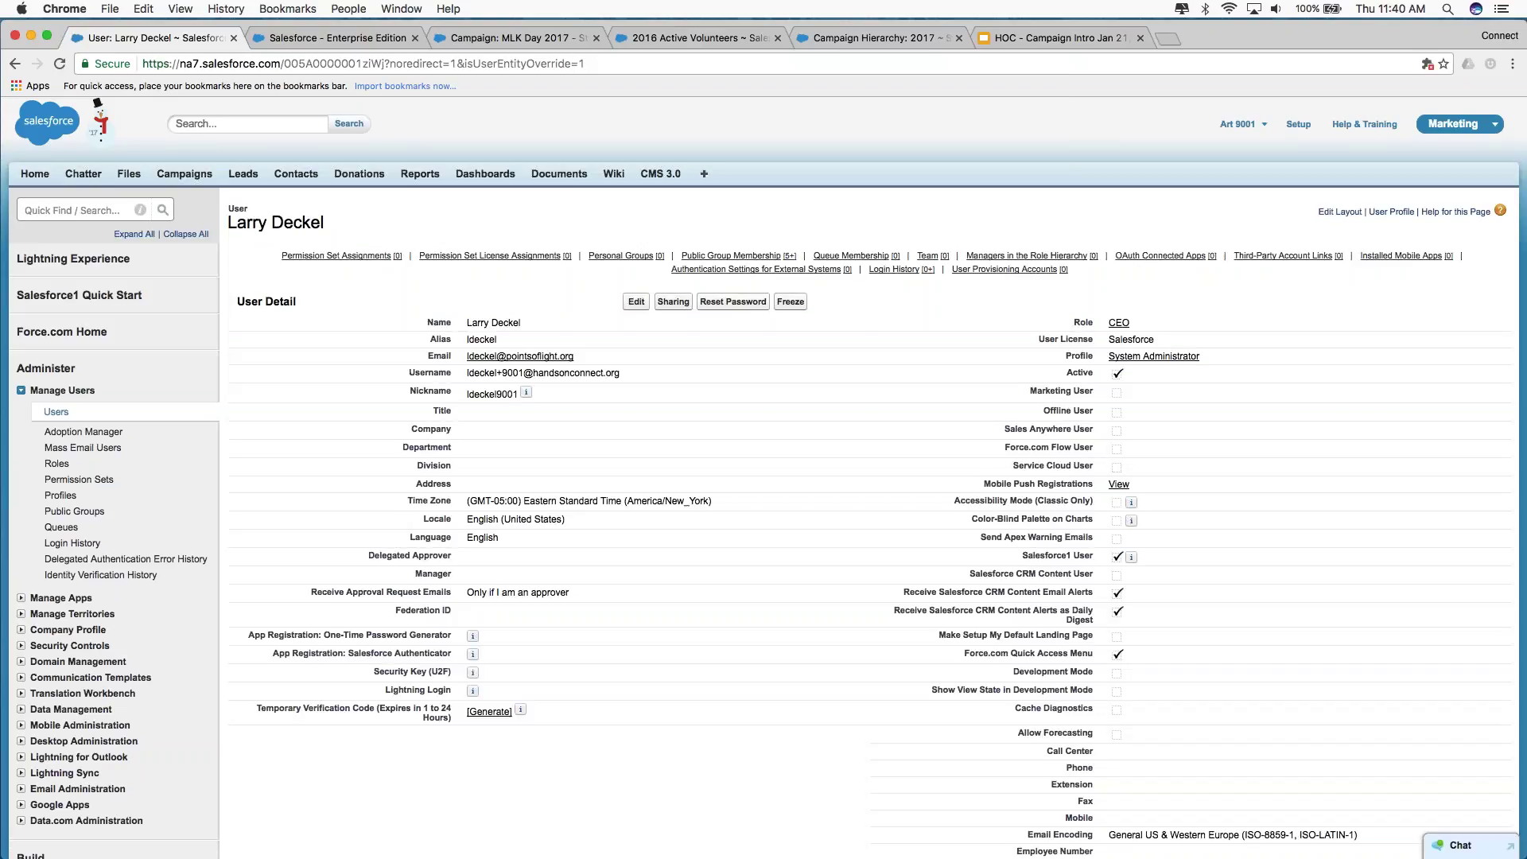
{"action": "left_click_drag", "start_coordinate": [1028, 390], "coordinate": [1144, 398]}
{"action": "left_click_drag", "start_coordinate": [1028, 390], "coordinate": [1143, 389]}
{"action": "left_click", "coordinate": [636, 302]}
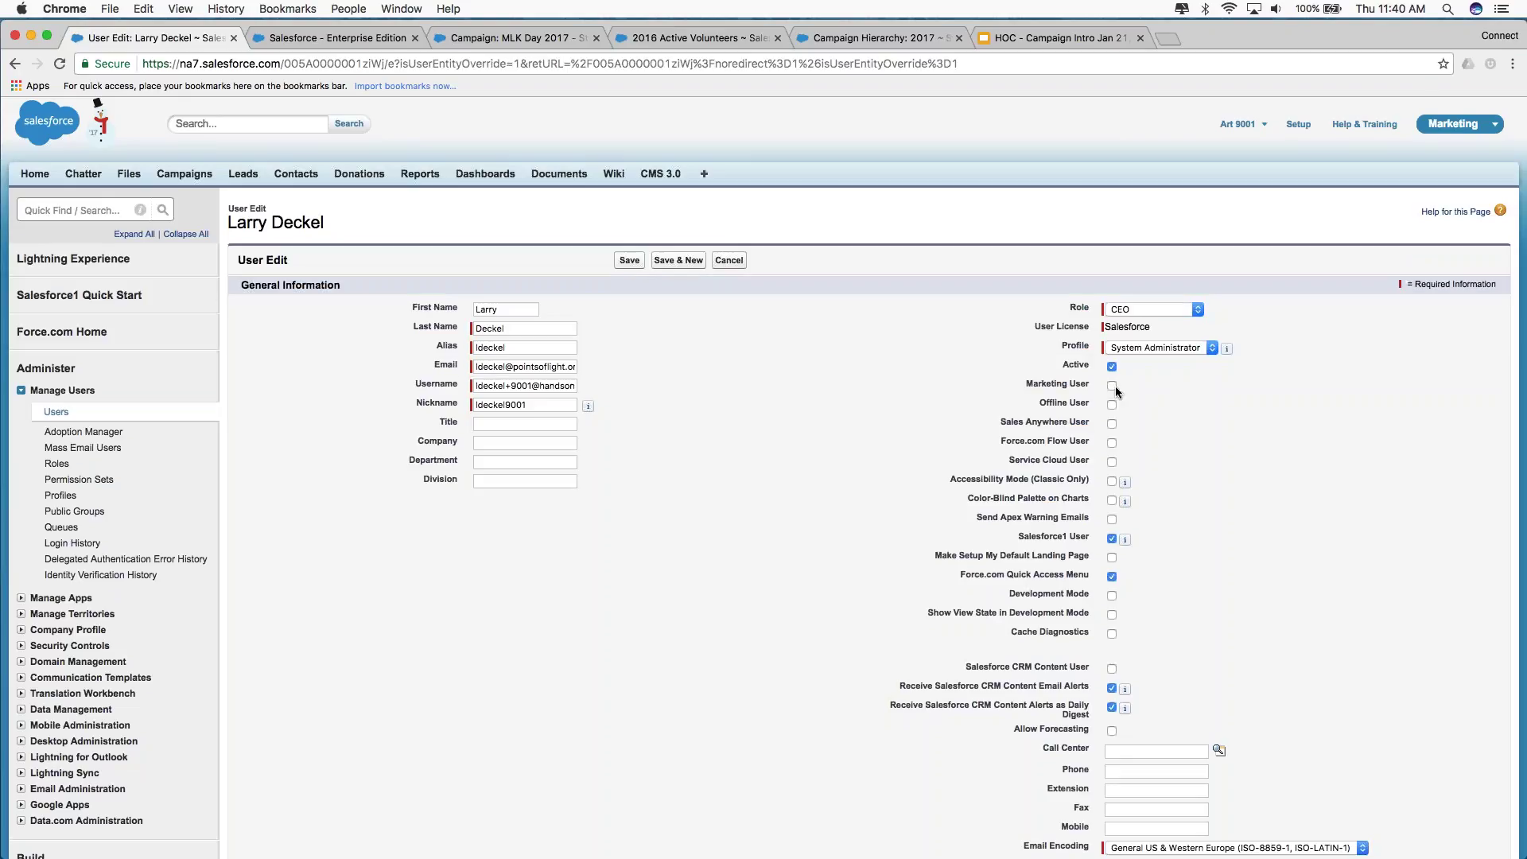
{"action": "left_click", "coordinate": [1111, 386]}
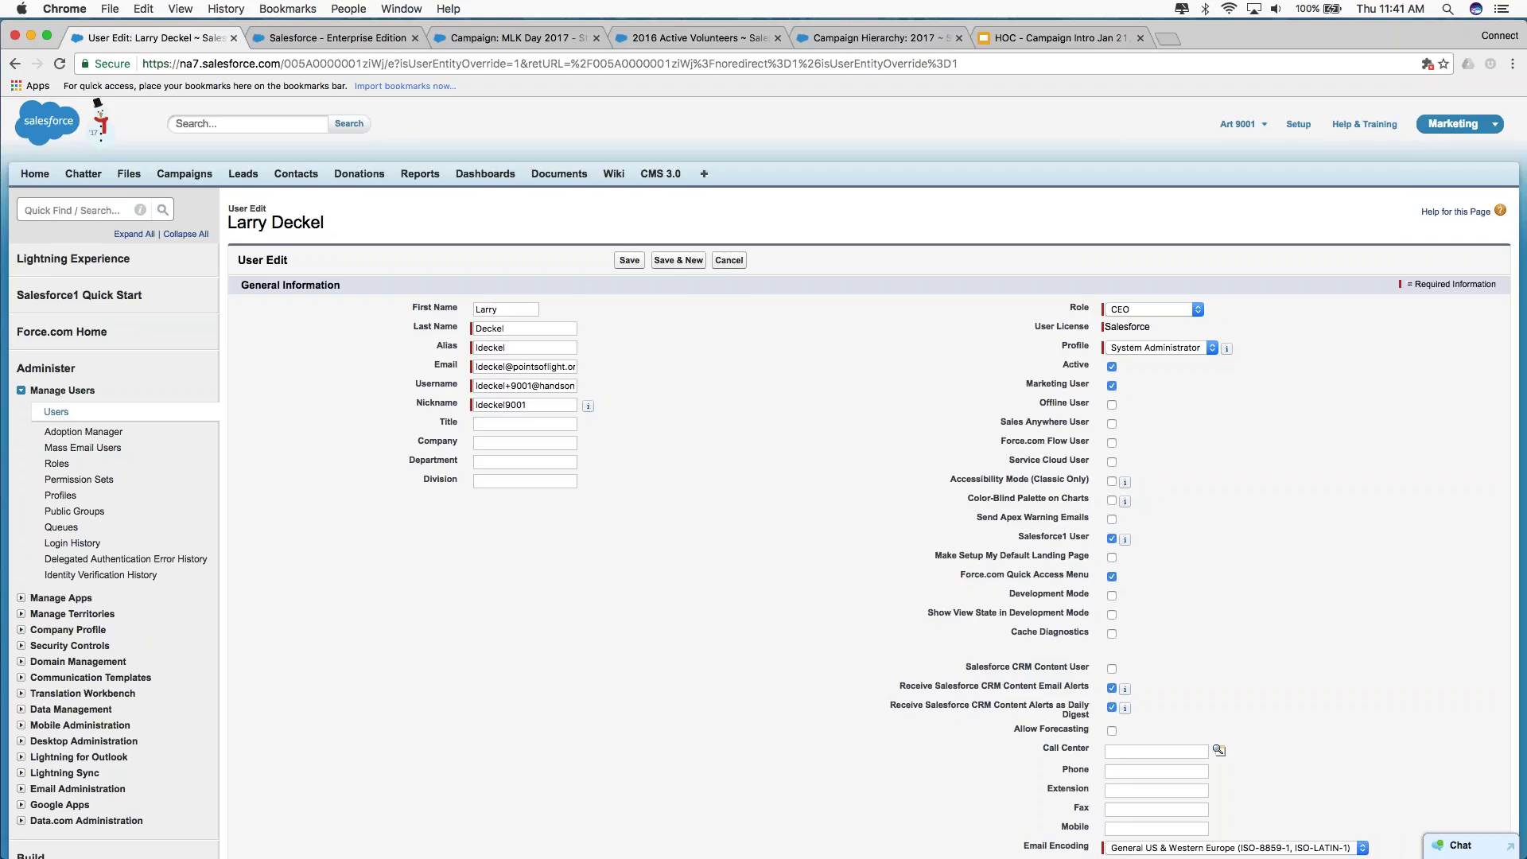
{"action": "left_click_drag", "start_coordinate": [1024, 389], "coordinate": [1090, 388]}
Search the setup menu for "cam" and open the list of Campaign fields.
{"action": "left_click", "coordinate": [87, 209]}
{"action": "type", "text": "cam"}
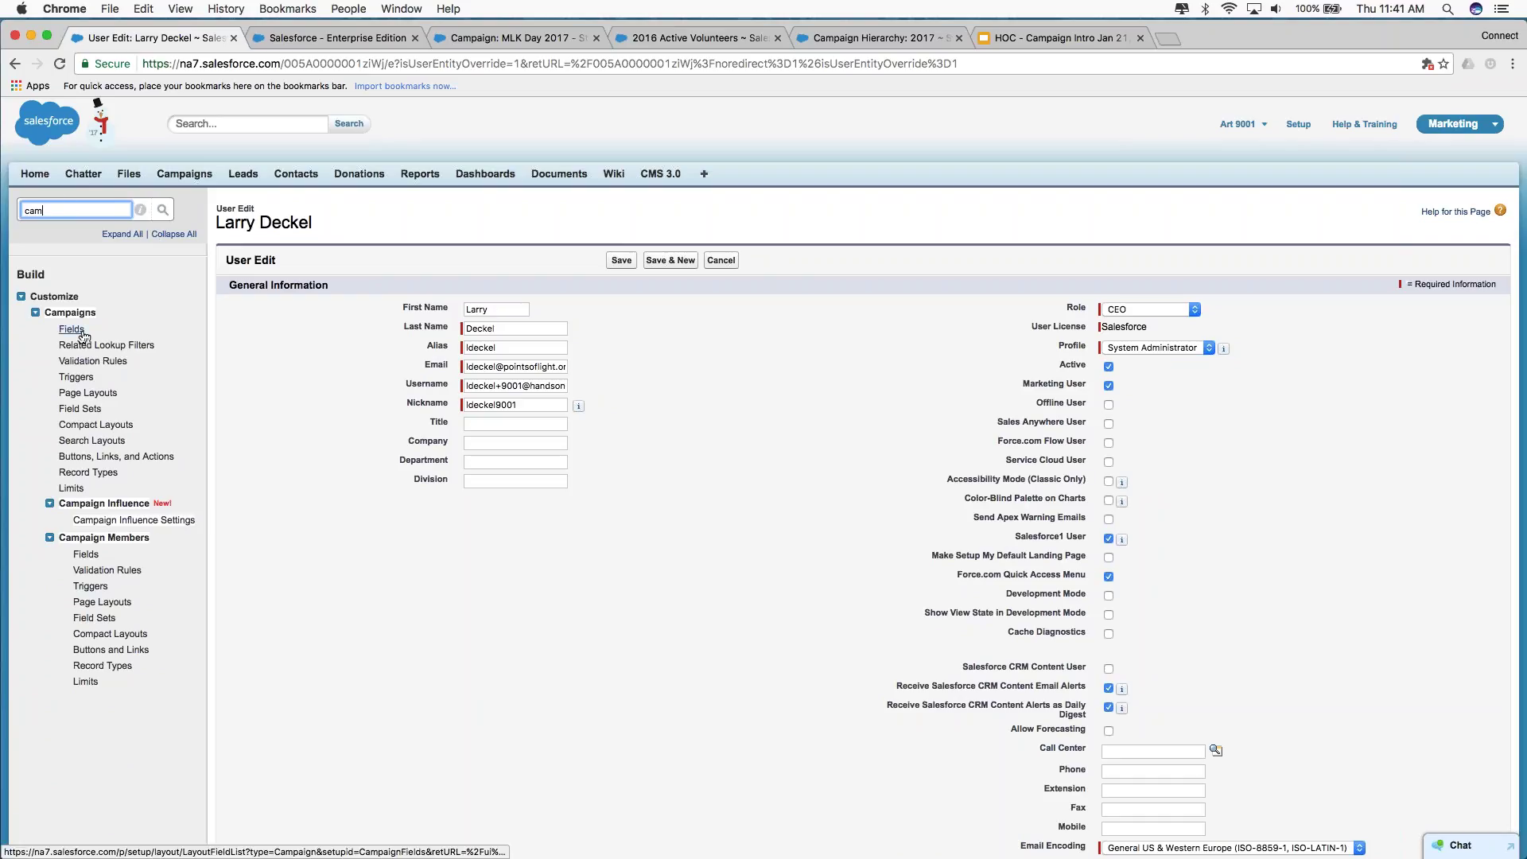
{"action": "left_click", "coordinate": [73, 333]}
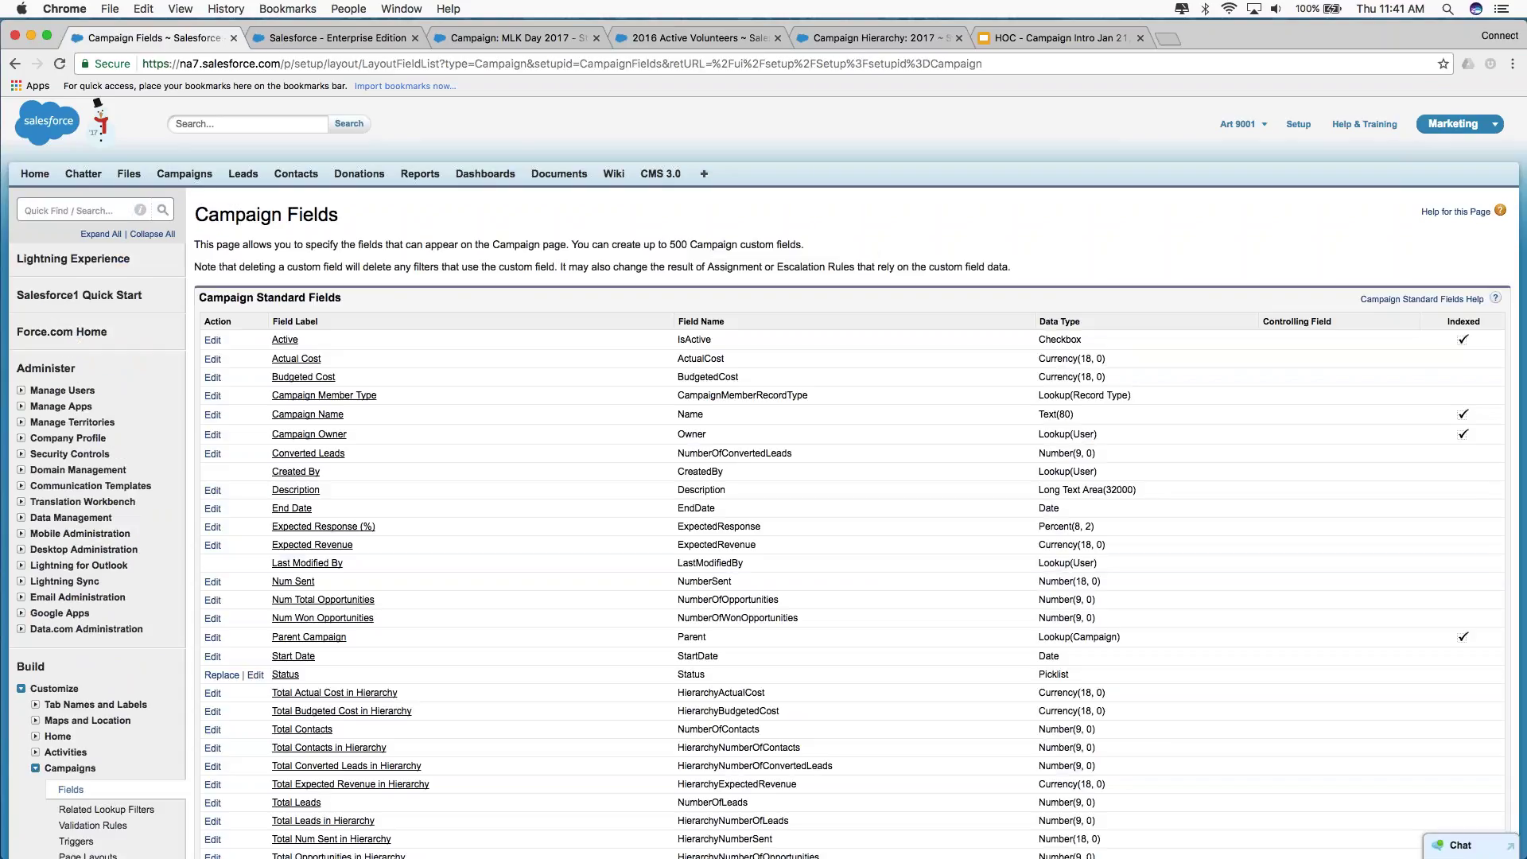
{"action": "scroll", "coordinate": [541, 641], "scroll_direction": "down", "scroll_amount": 4}
{"action": "scroll", "coordinate": [541, 638], "scroll_direction": "down", "scroll_amount": 1}
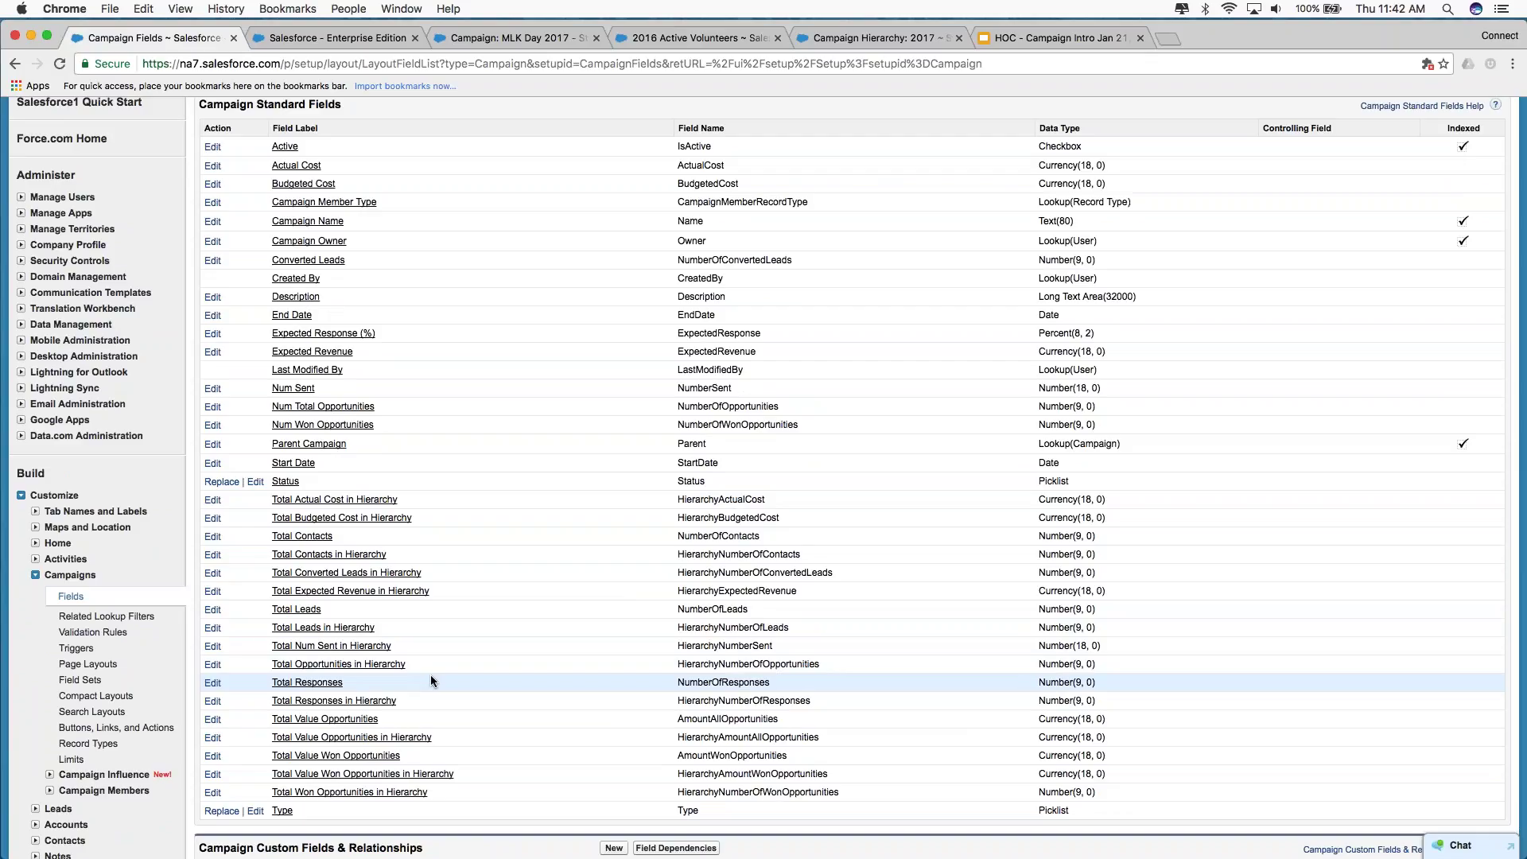
Remove visibility of the Total Contacts in Hierarchy field for the Contract Manager and Gold Partner User profiles, and save the field-level security.
{"action": "left_click", "coordinate": [357, 555]}
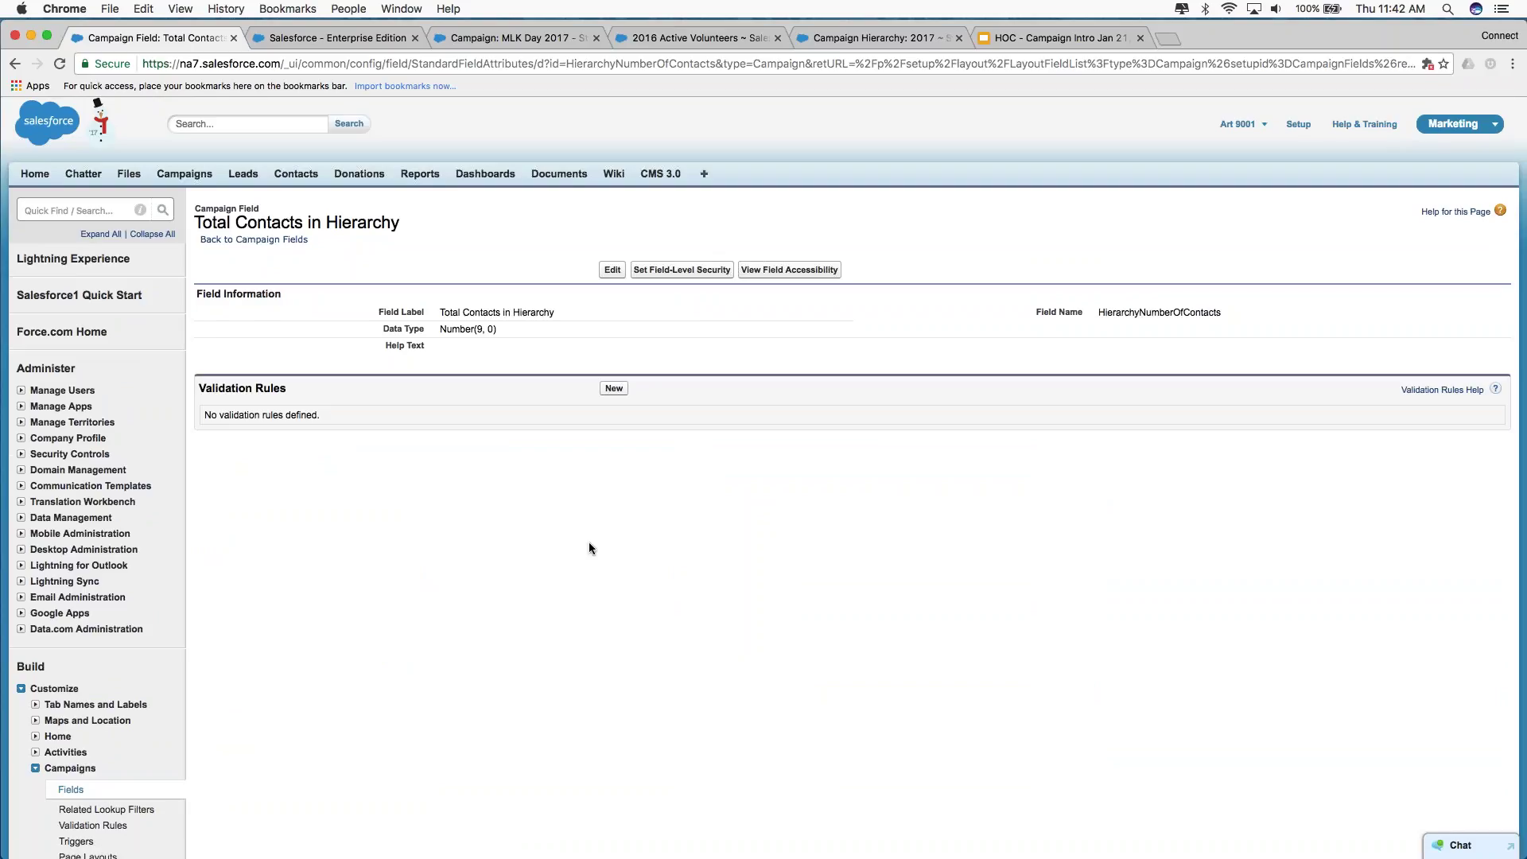
{"action": "left_click", "coordinate": [684, 271]}
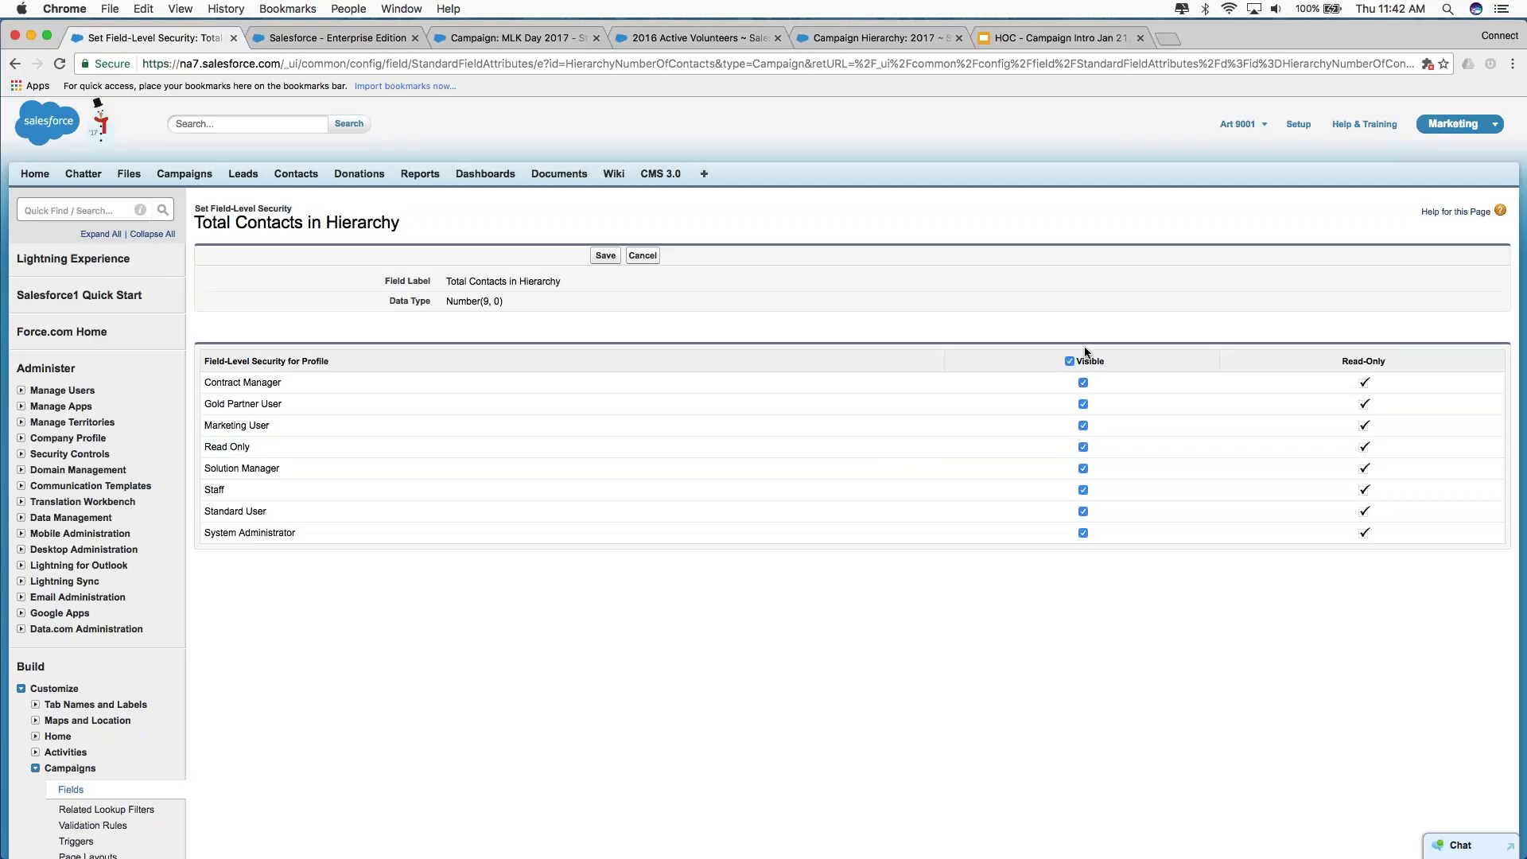
{"action": "left_click", "coordinate": [1083, 381]}
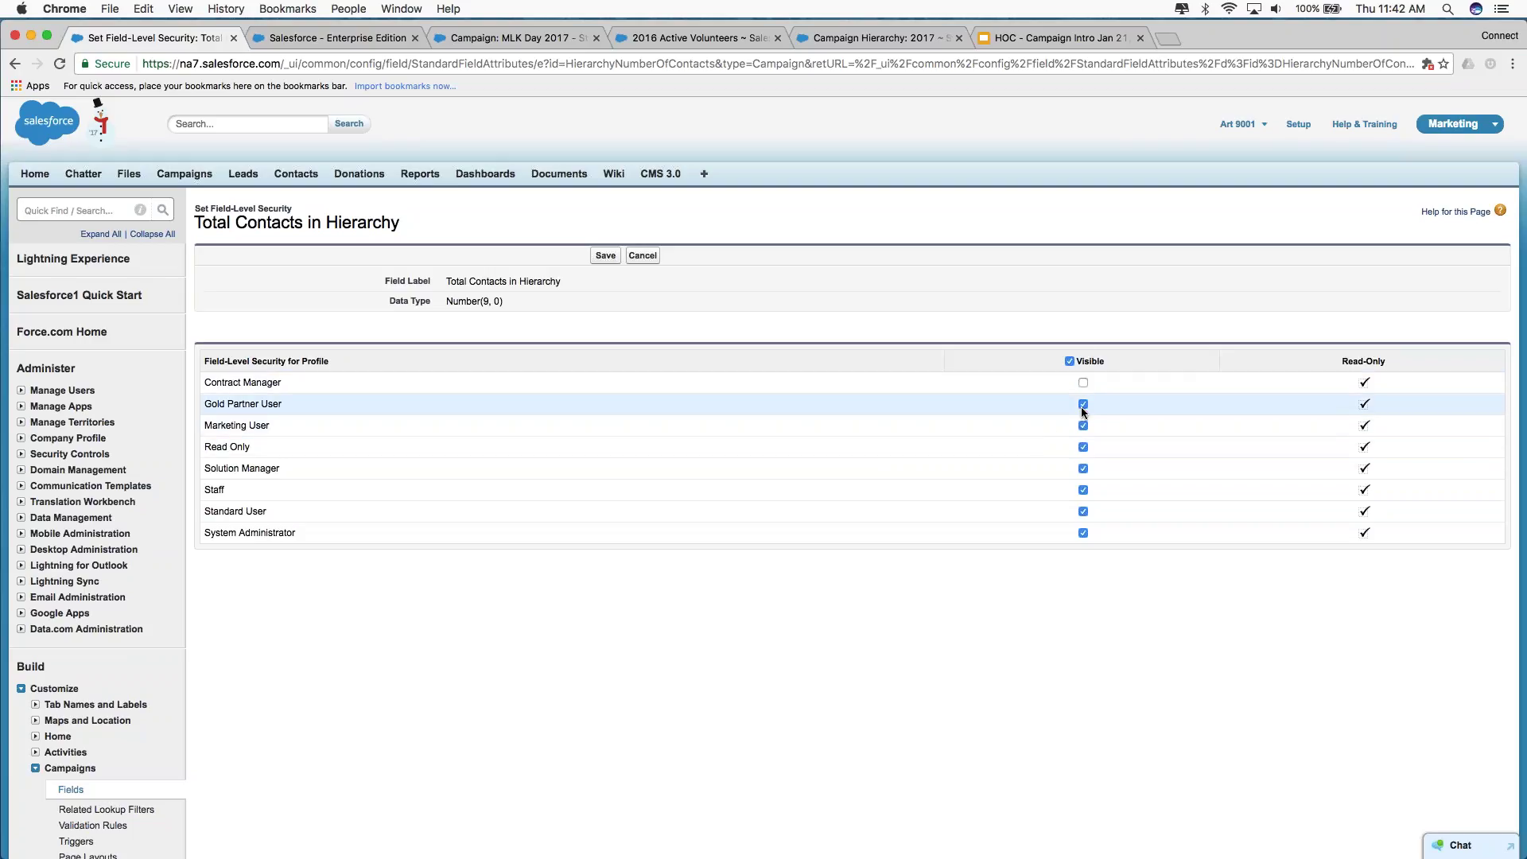
{"action": "left_click", "coordinate": [1081, 405]}
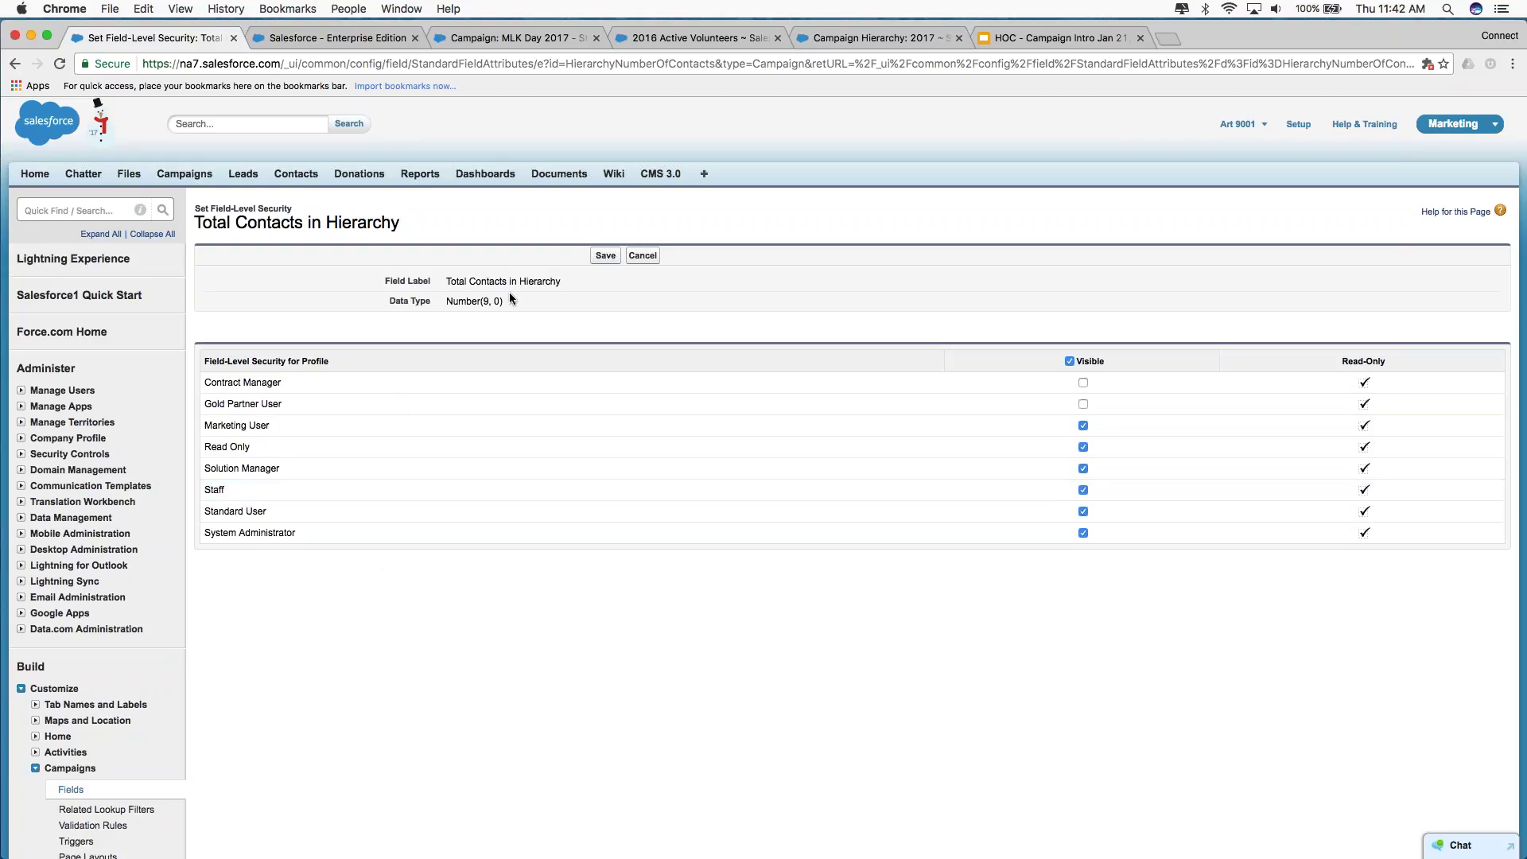
{"action": "left_click", "coordinate": [604, 256]}
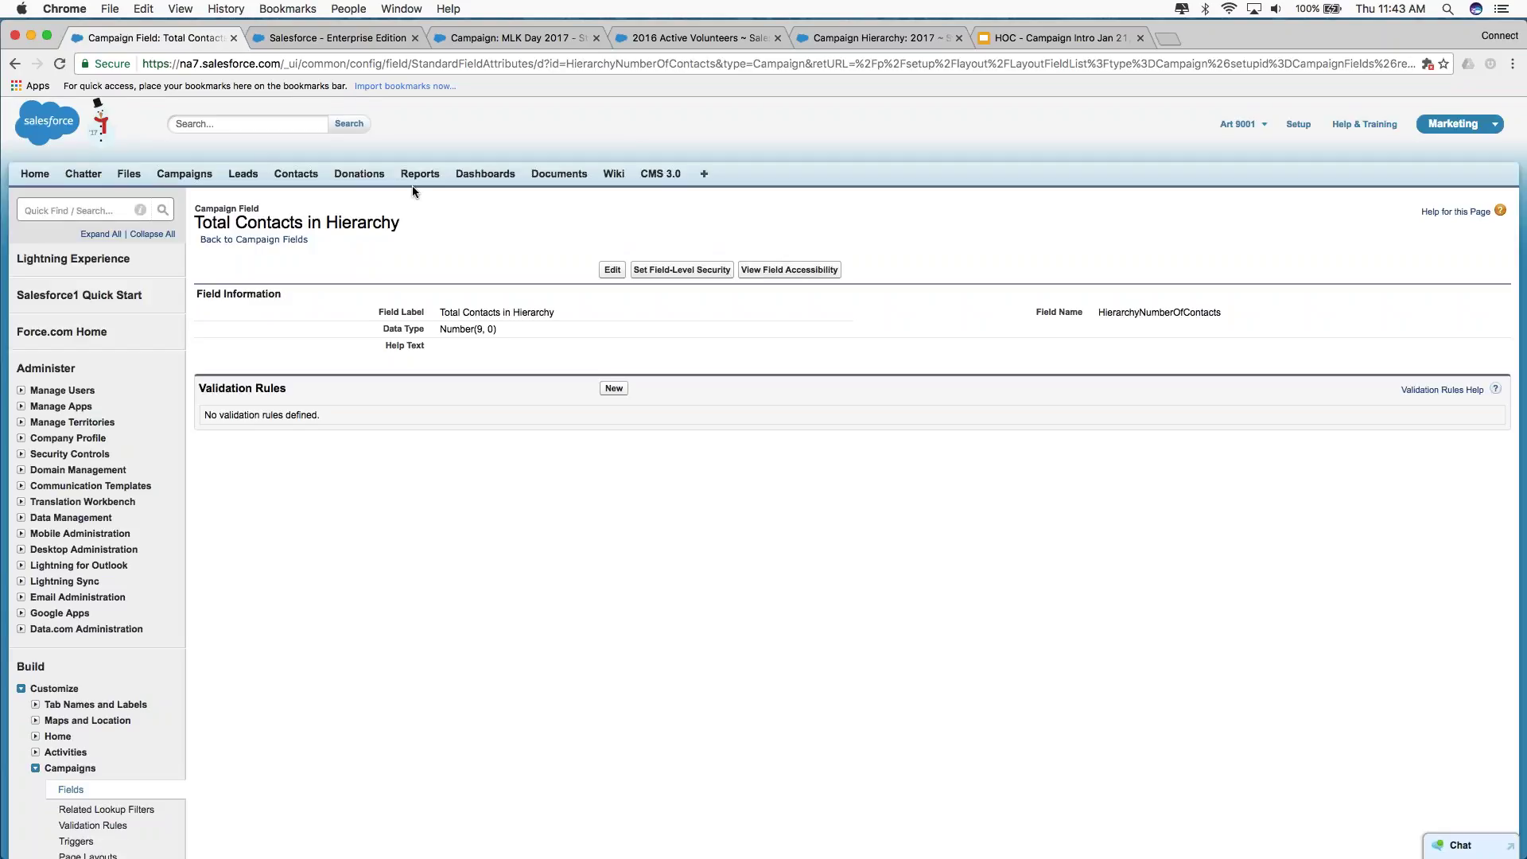
Go to the already open Salesforce home page, switch to the HandsOn Connect app and return to the Marketing app.
{"action": "left_click", "coordinate": [339, 37]}
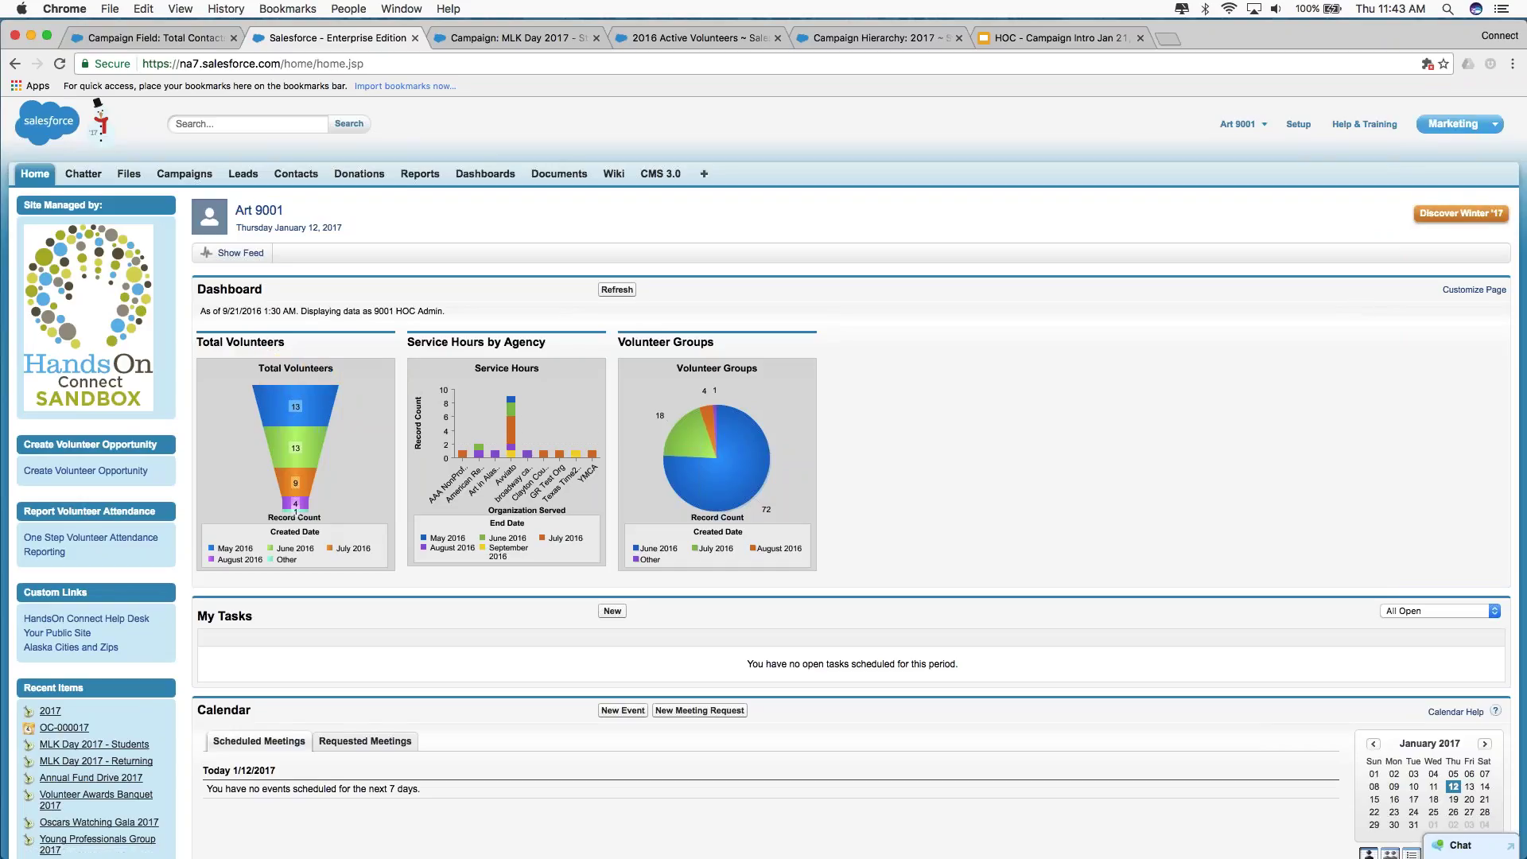
{"action": "left_click", "coordinate": [1455, 125]}
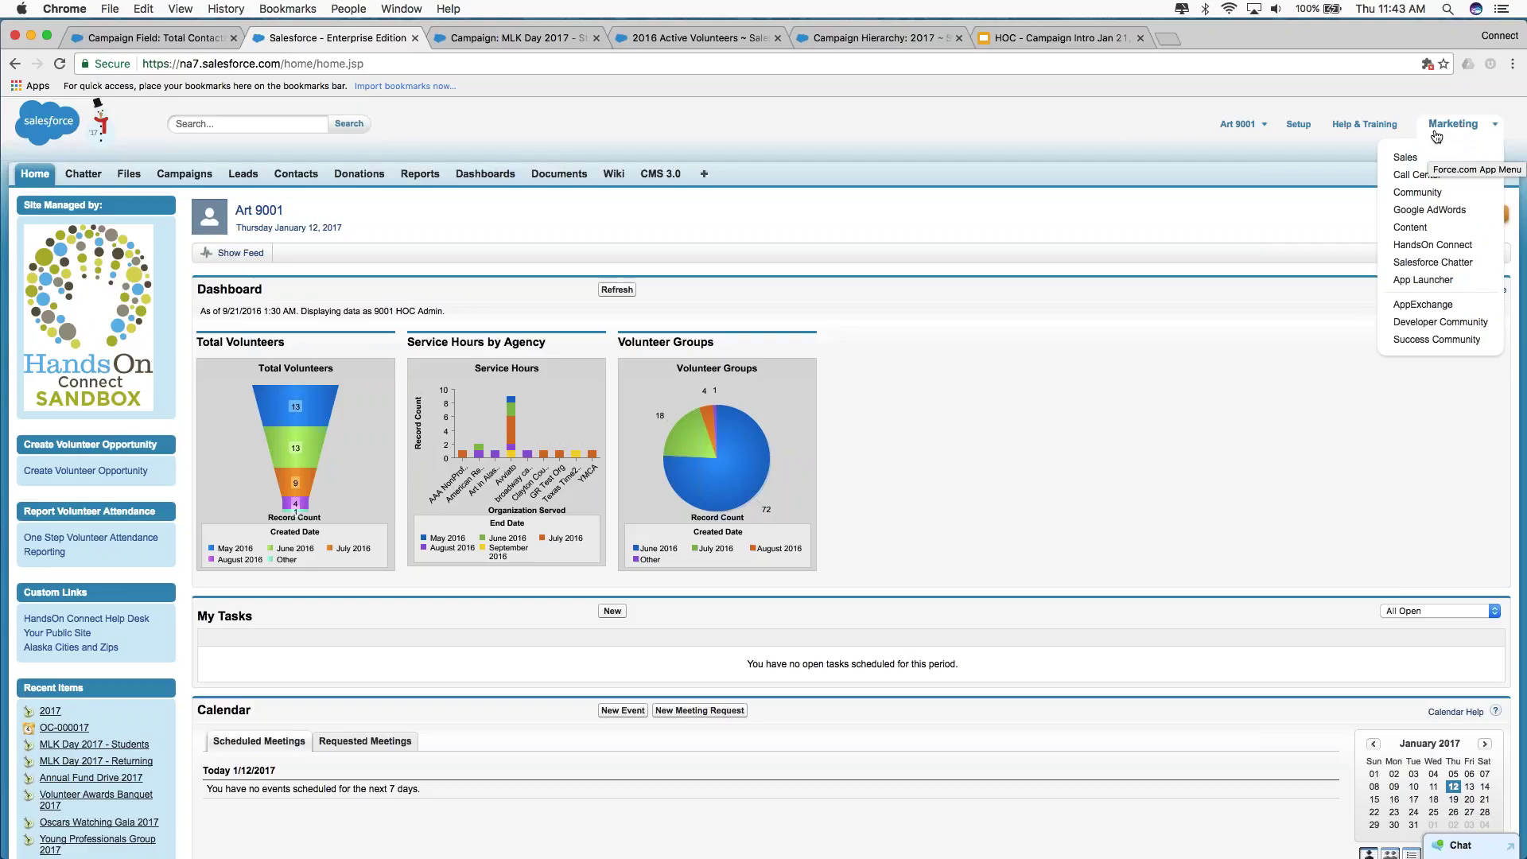
{"action": "left_click", "coordinate": [1414, 244]}
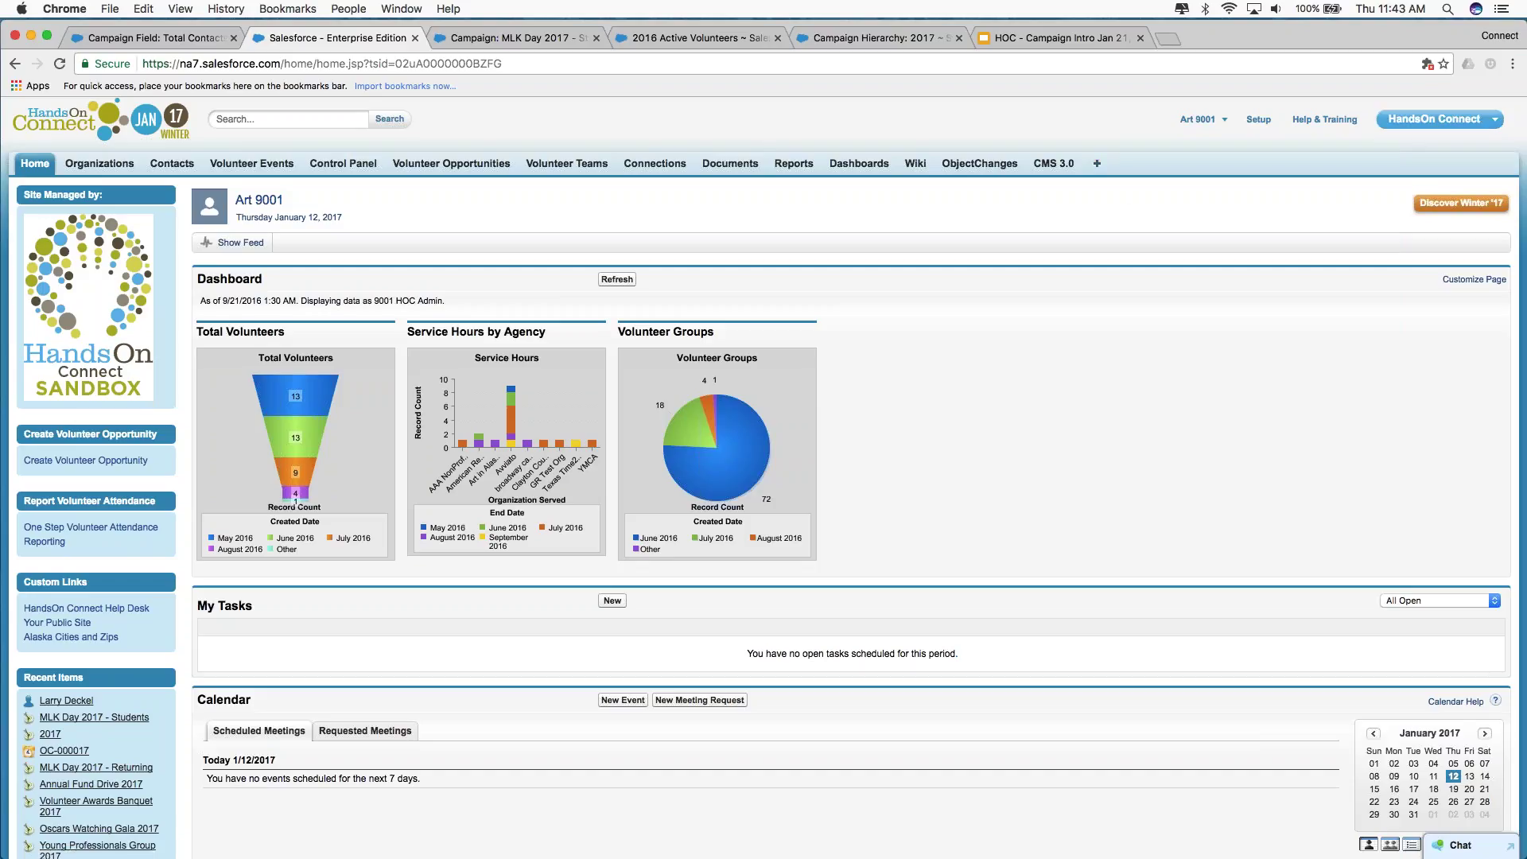
{"action": "left_click", "coordinate": [1439, 118]}
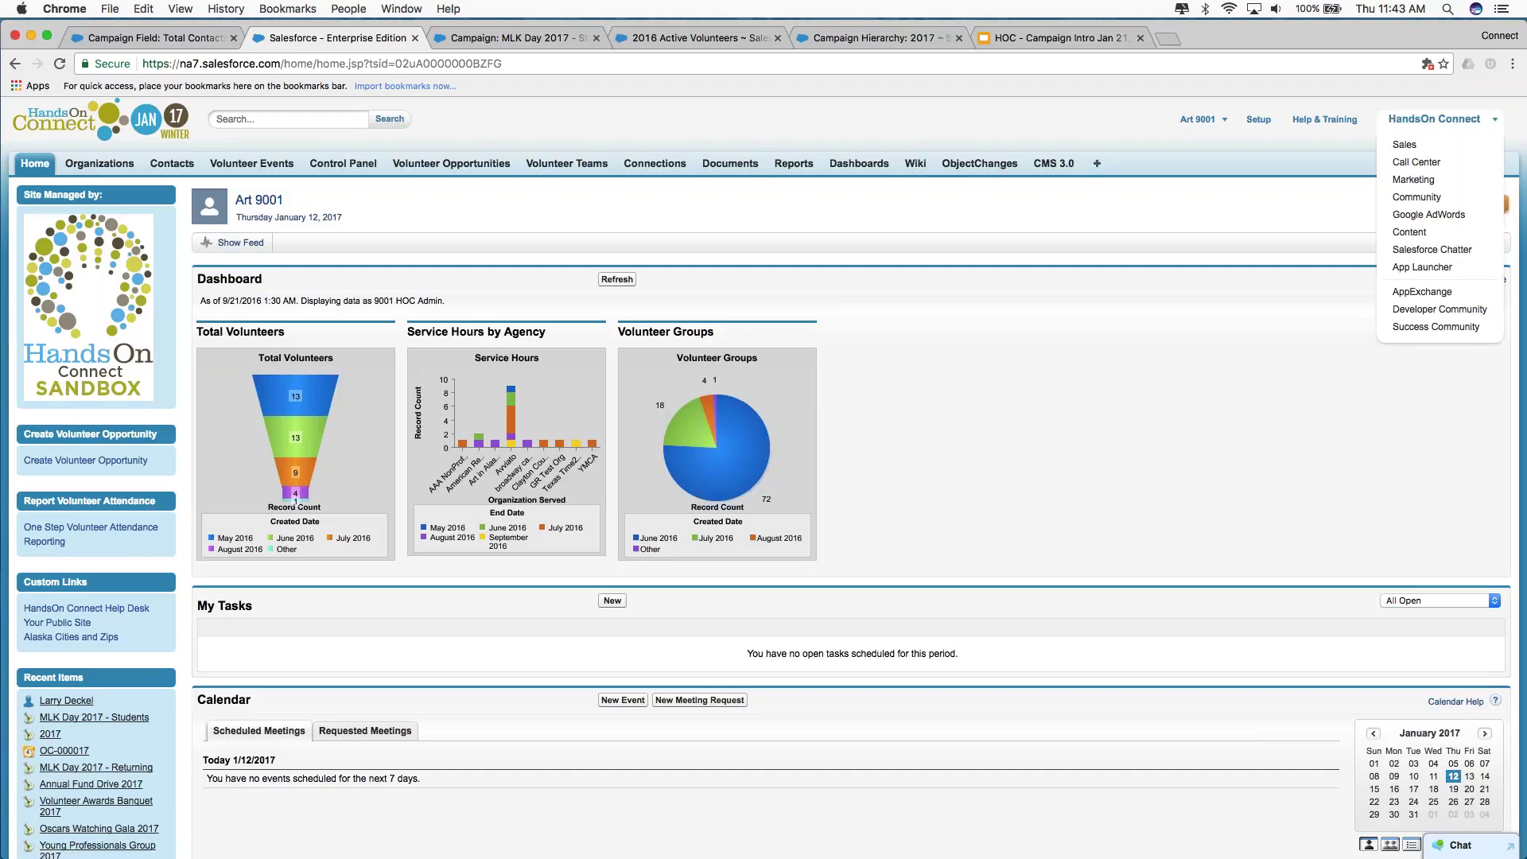
{"action": "left_click", "coordinate": [1412, 186]}
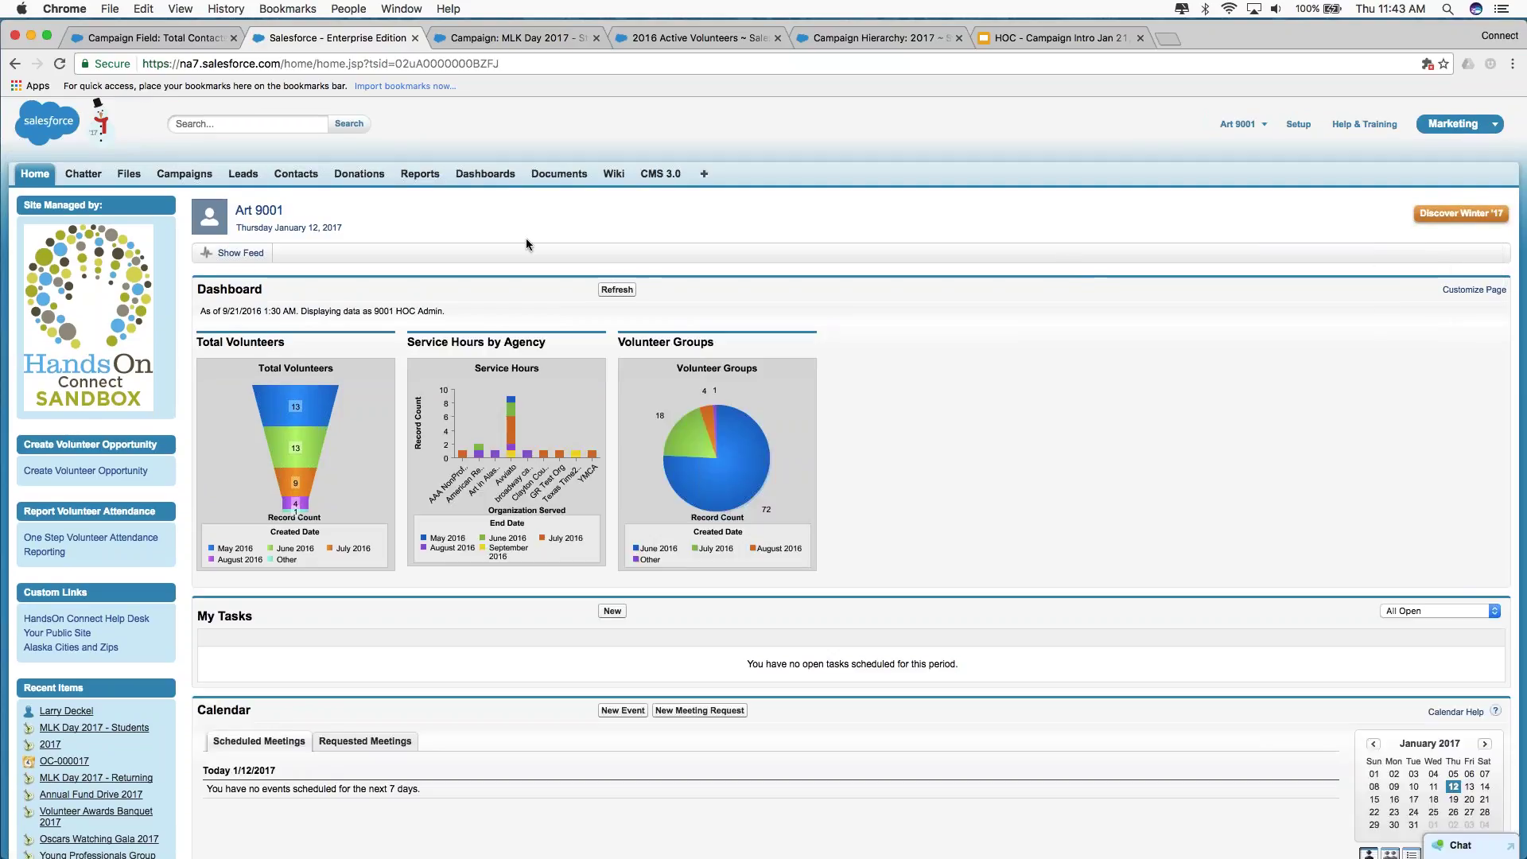
Open the Days of Service 2017 campaign and examine its details, statistics and campaign hierarchy.
{"action": "left_click", "coordinate": [181, 175]}
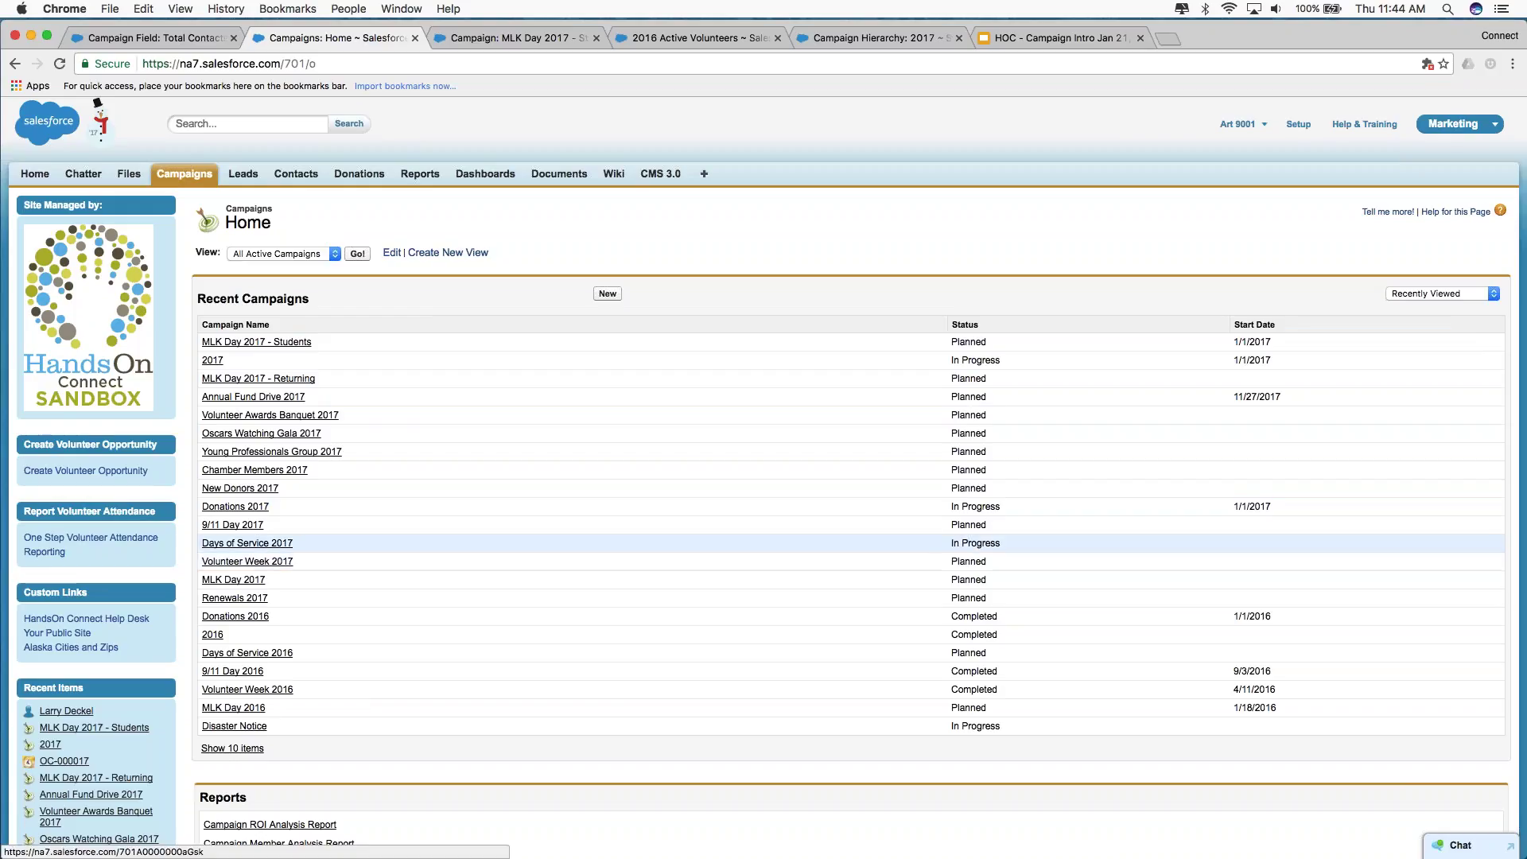
{"action": "left_click", "coordinate": [262, 544]}
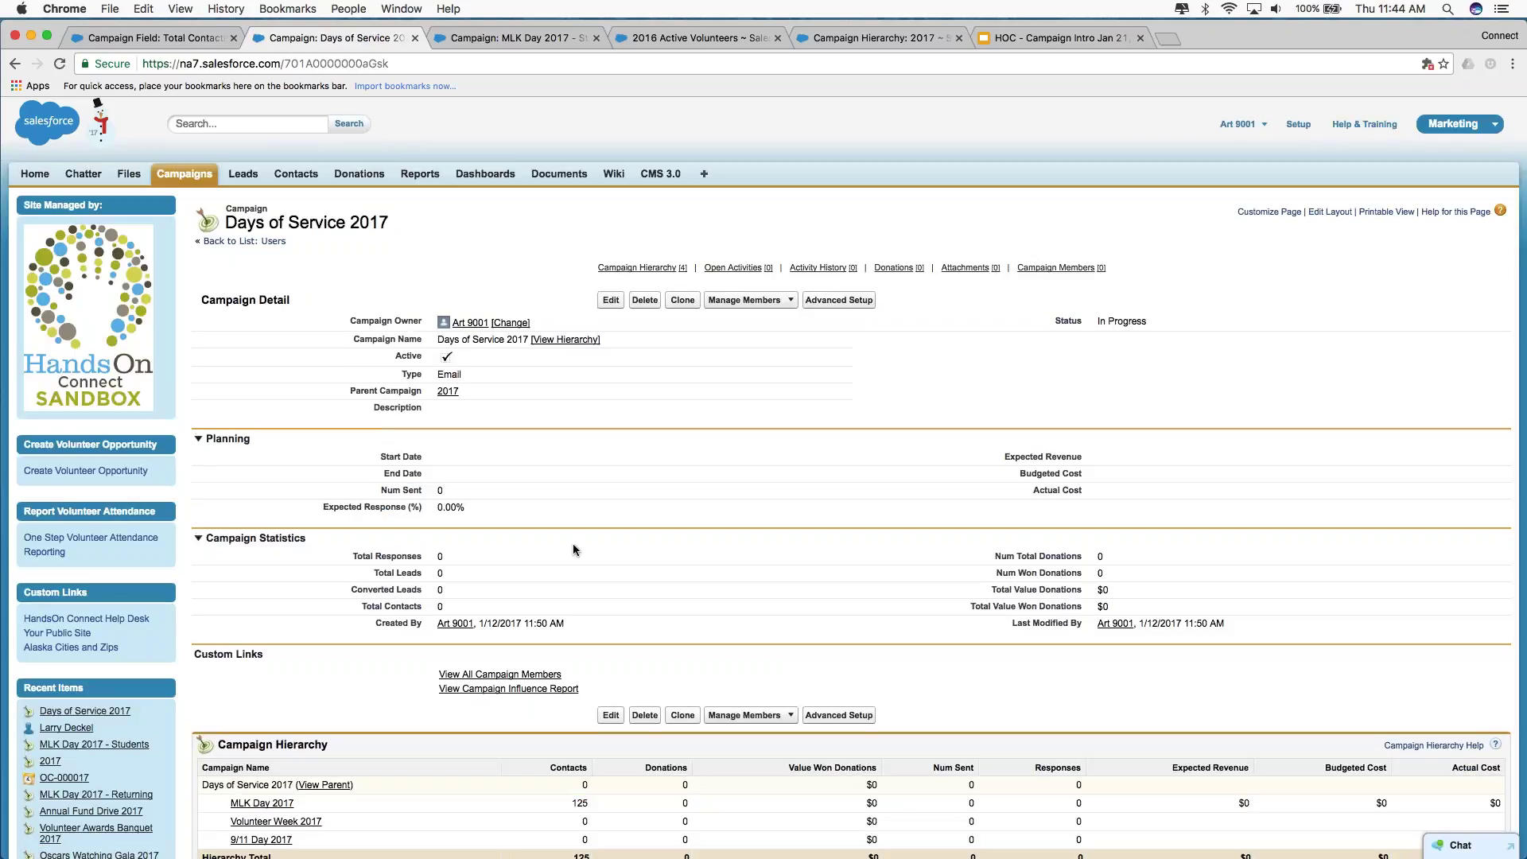
{"action": "scroll", "coordinate": [572, 542], "scroll_direction": "down", "scroll_amount": 3}
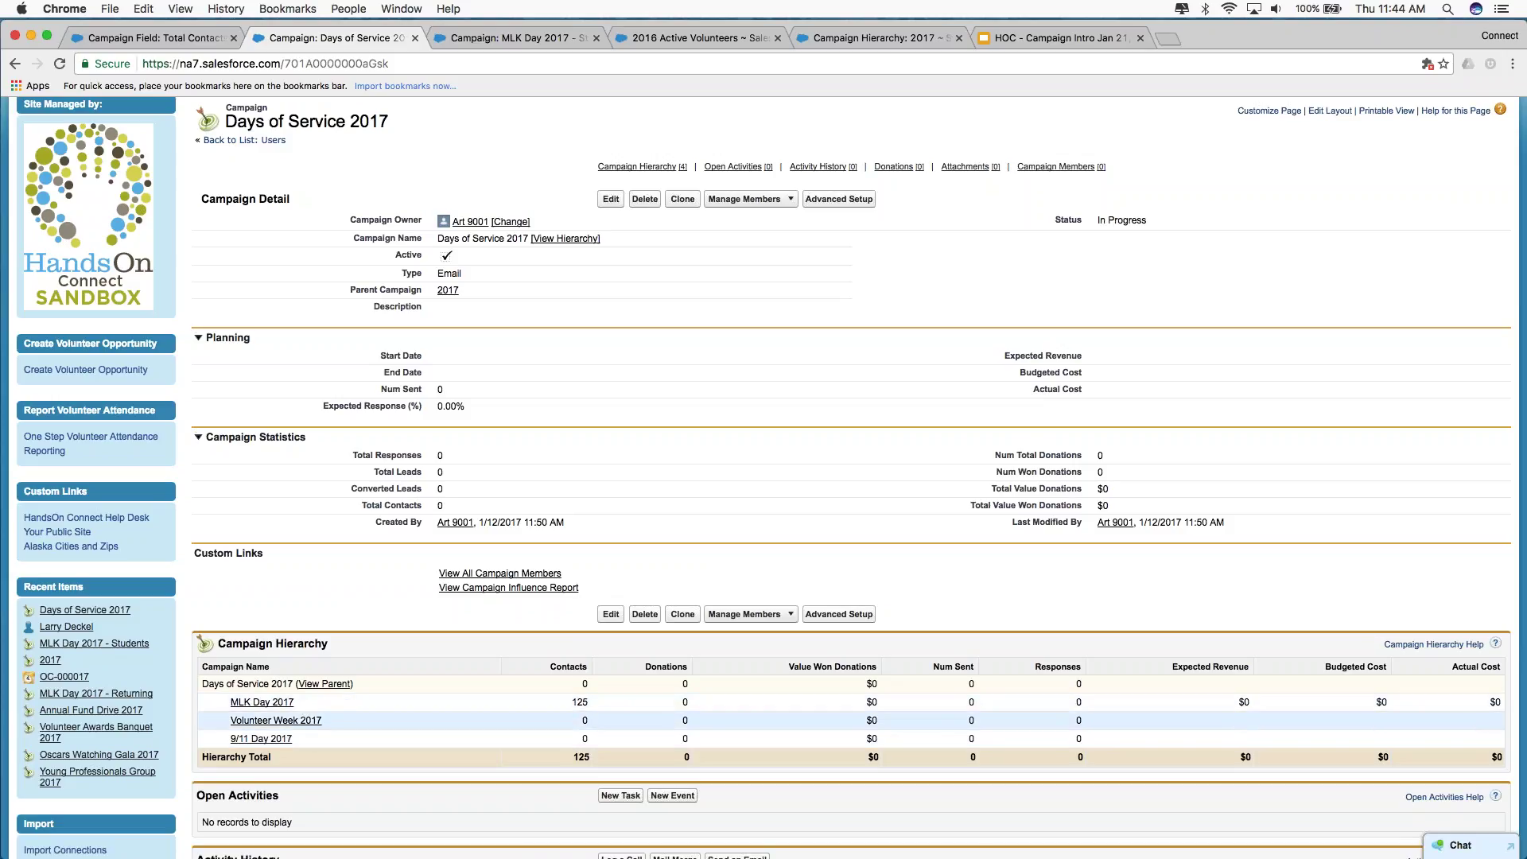
{"action": "scroll", "coordinate": [763, 478], "scroll_direction": "up", "scroll_amount": 2}
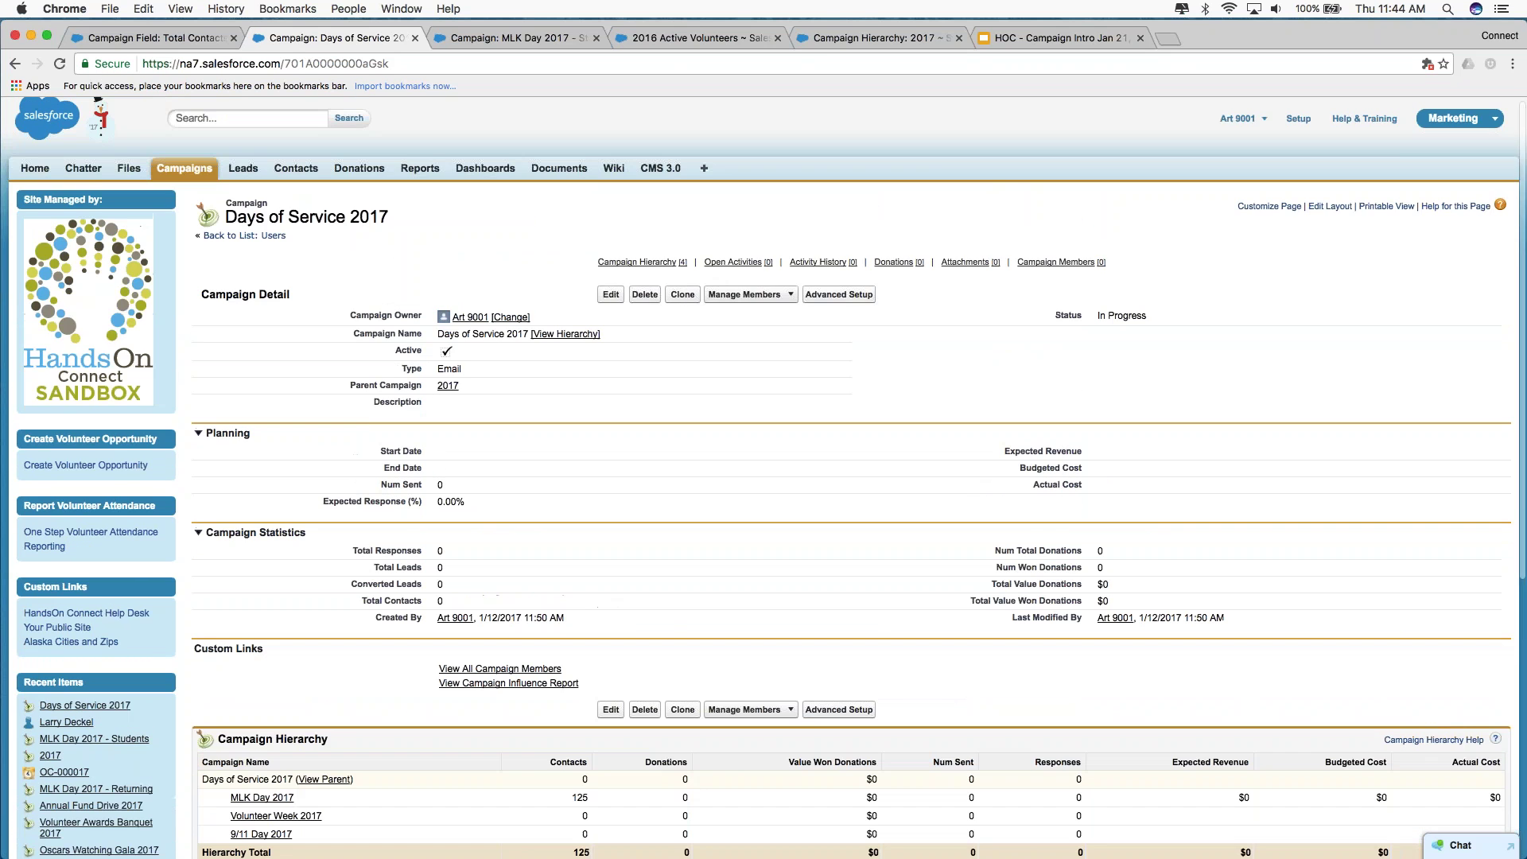
{"action": "scroll", "coordinate": [763, 477], "scroll_direction": "down", "scroll_amount": 3}
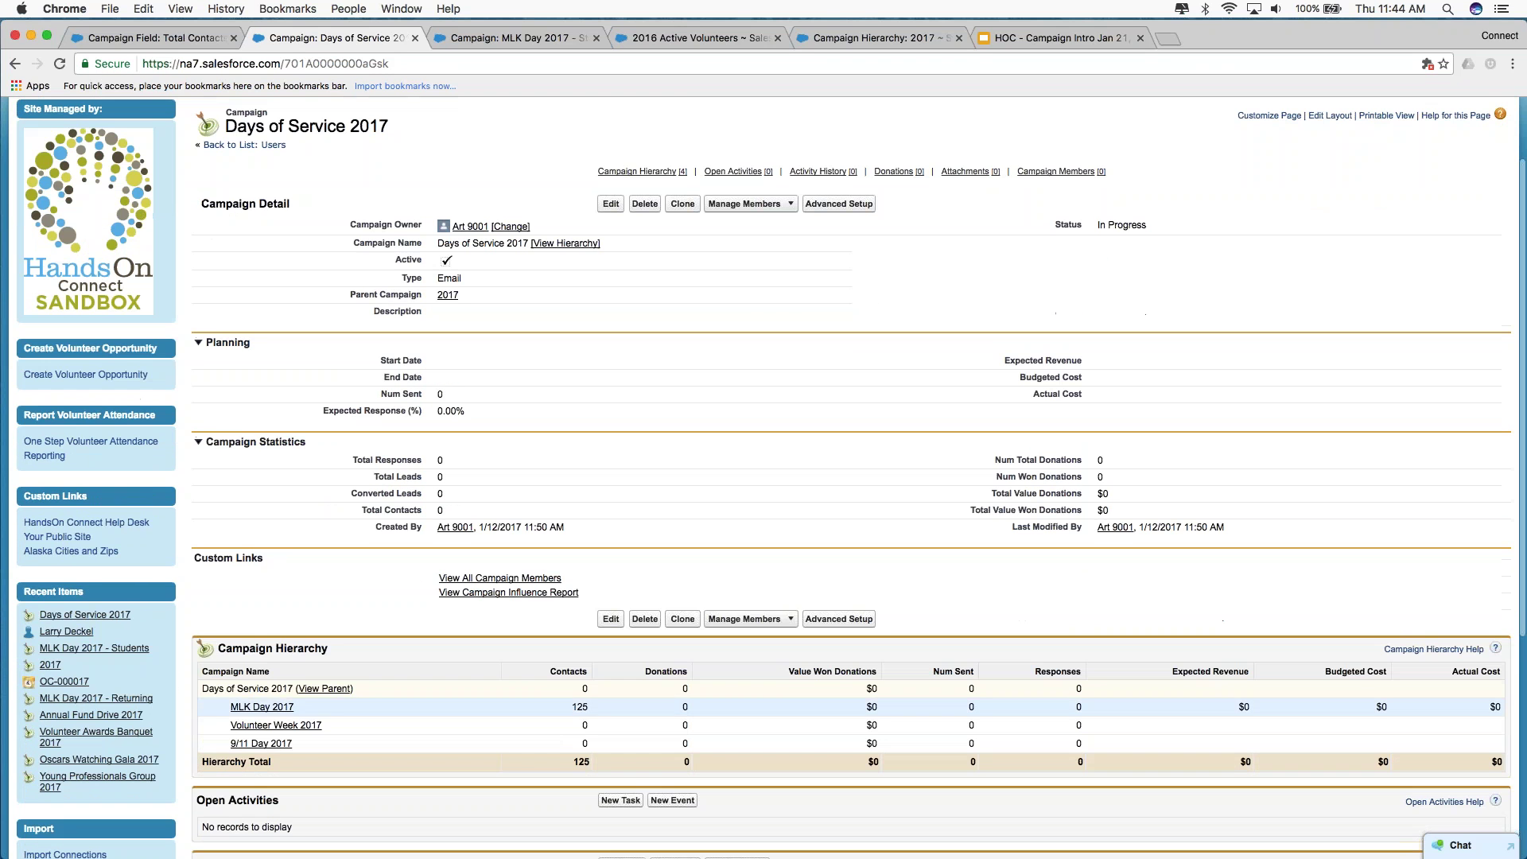
{"action": "scroll", "coordinate": [764, 477], "scroll_direction": "up", "scroll_amount": 3}
{"action": "scroll", "coordinate": [297, 267], "scroll_direction": "down", "scroll_amount": 3}
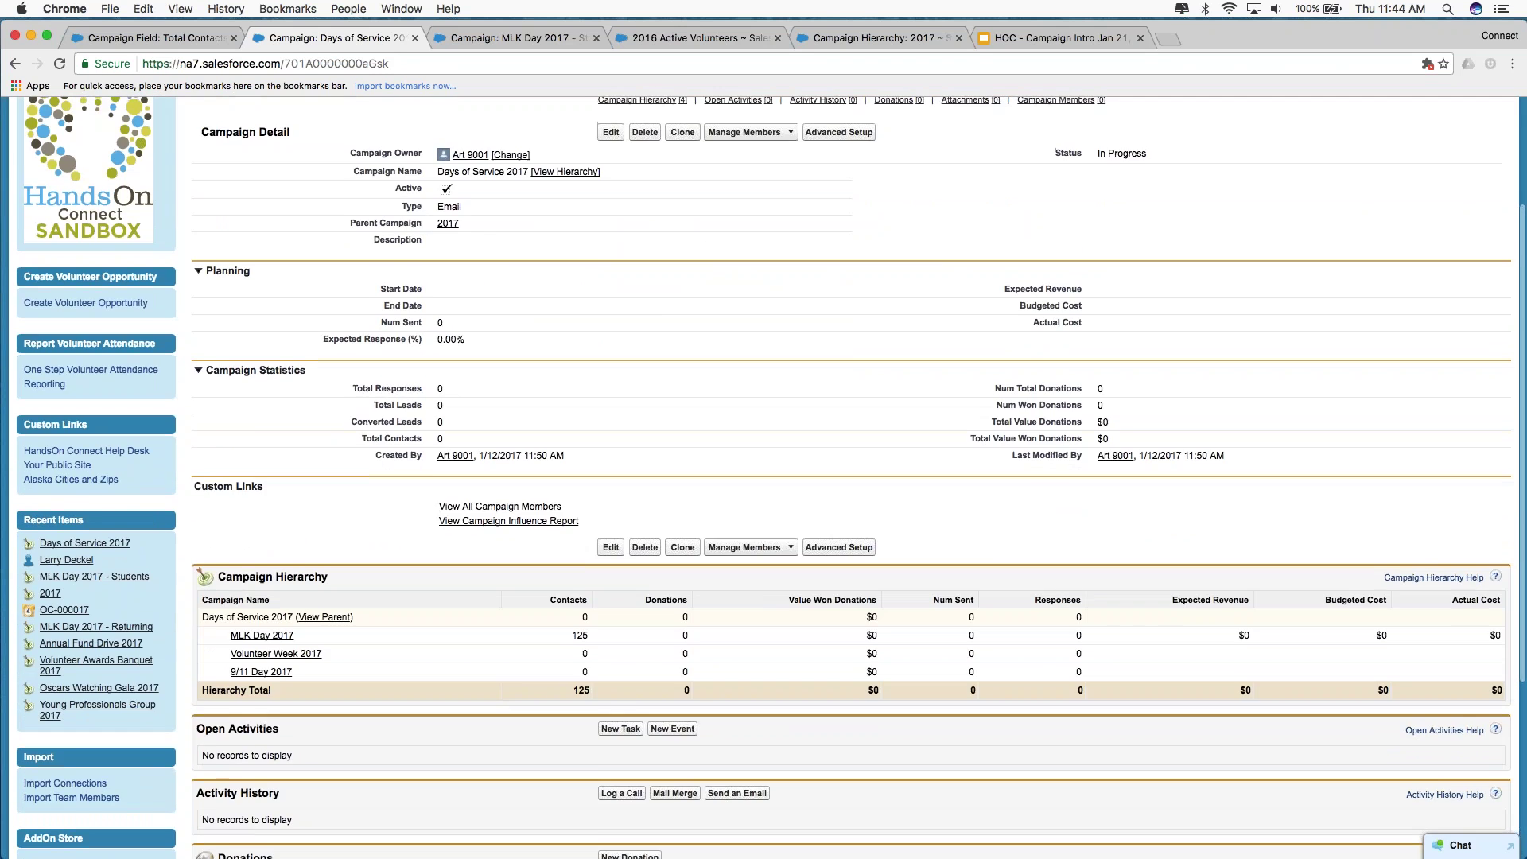
{"action": "scroll", "coordinate": [298, 266], "scroll_direction": "up", "scroll_amount": 3}
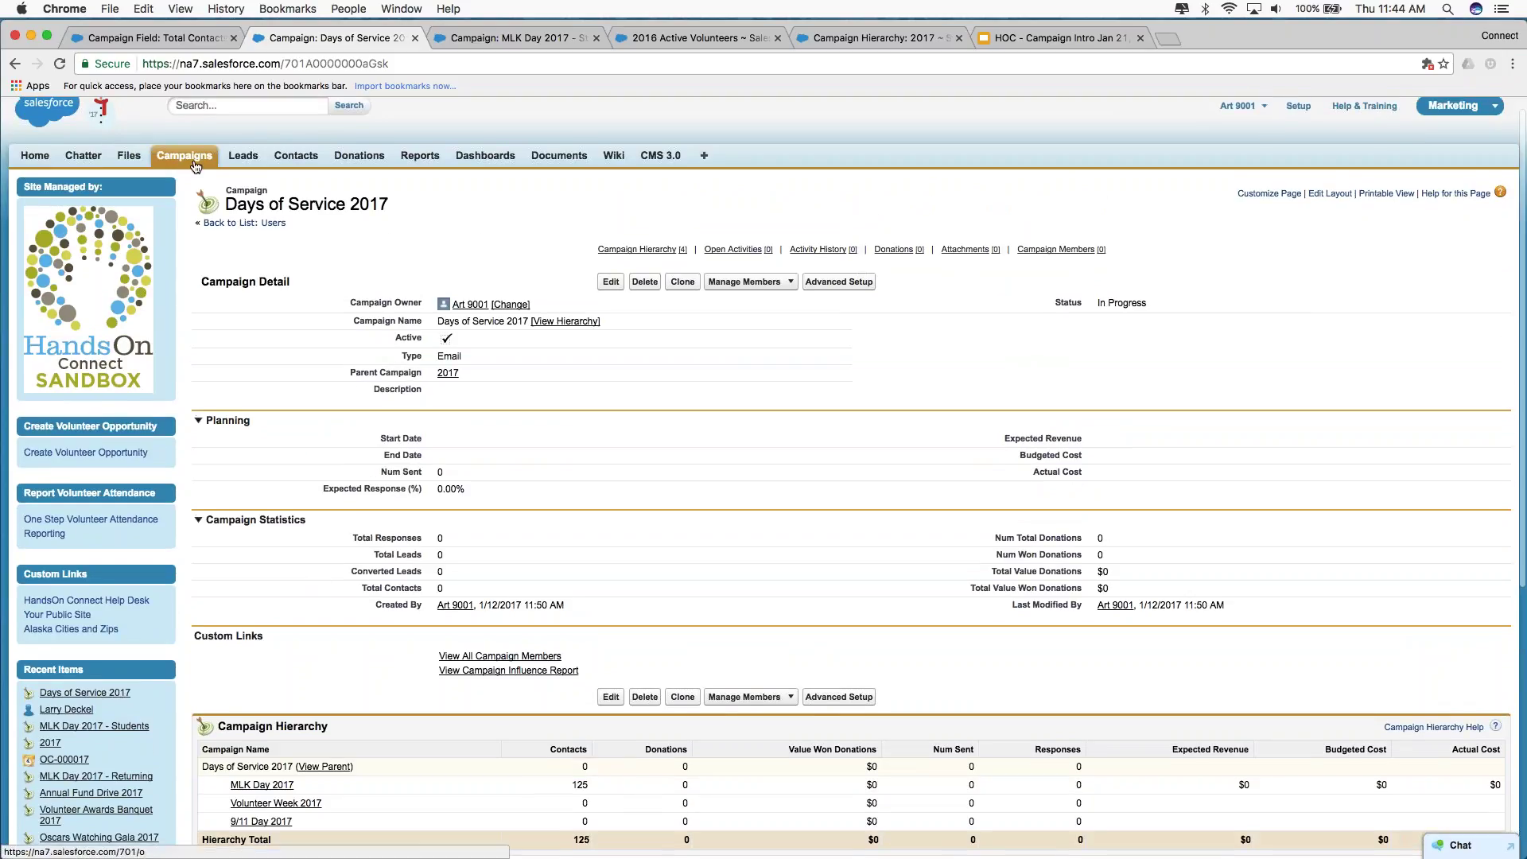
Start a new campaign named "Family Volunteer Day 2017", mark it active and set its type to Email.
{"action": "left_click", "coordinate": [194, 164]}
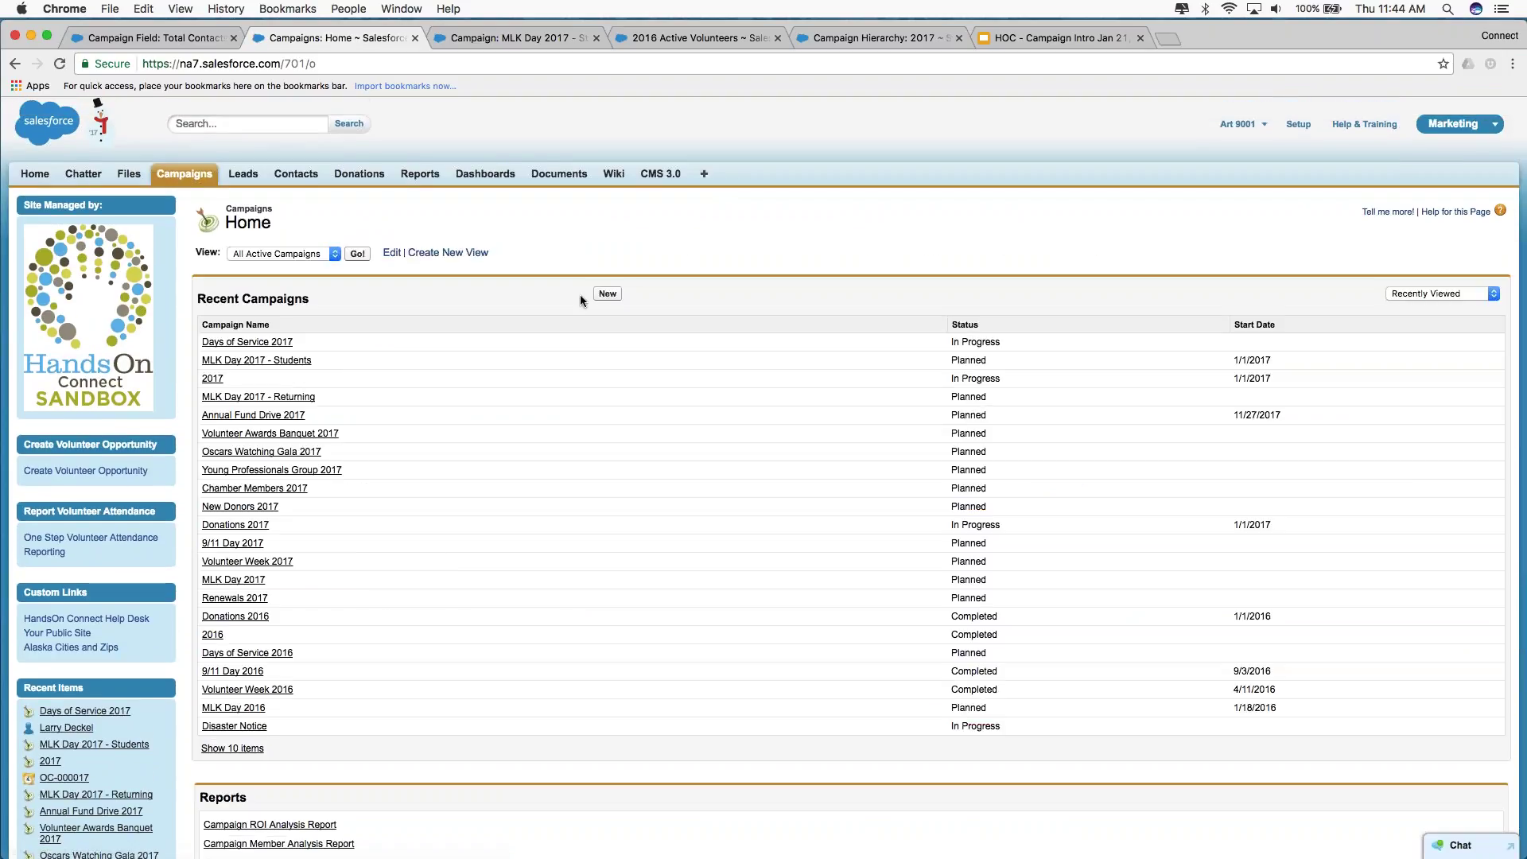
{"action": "left_click", "coordinate": [608, 295]}
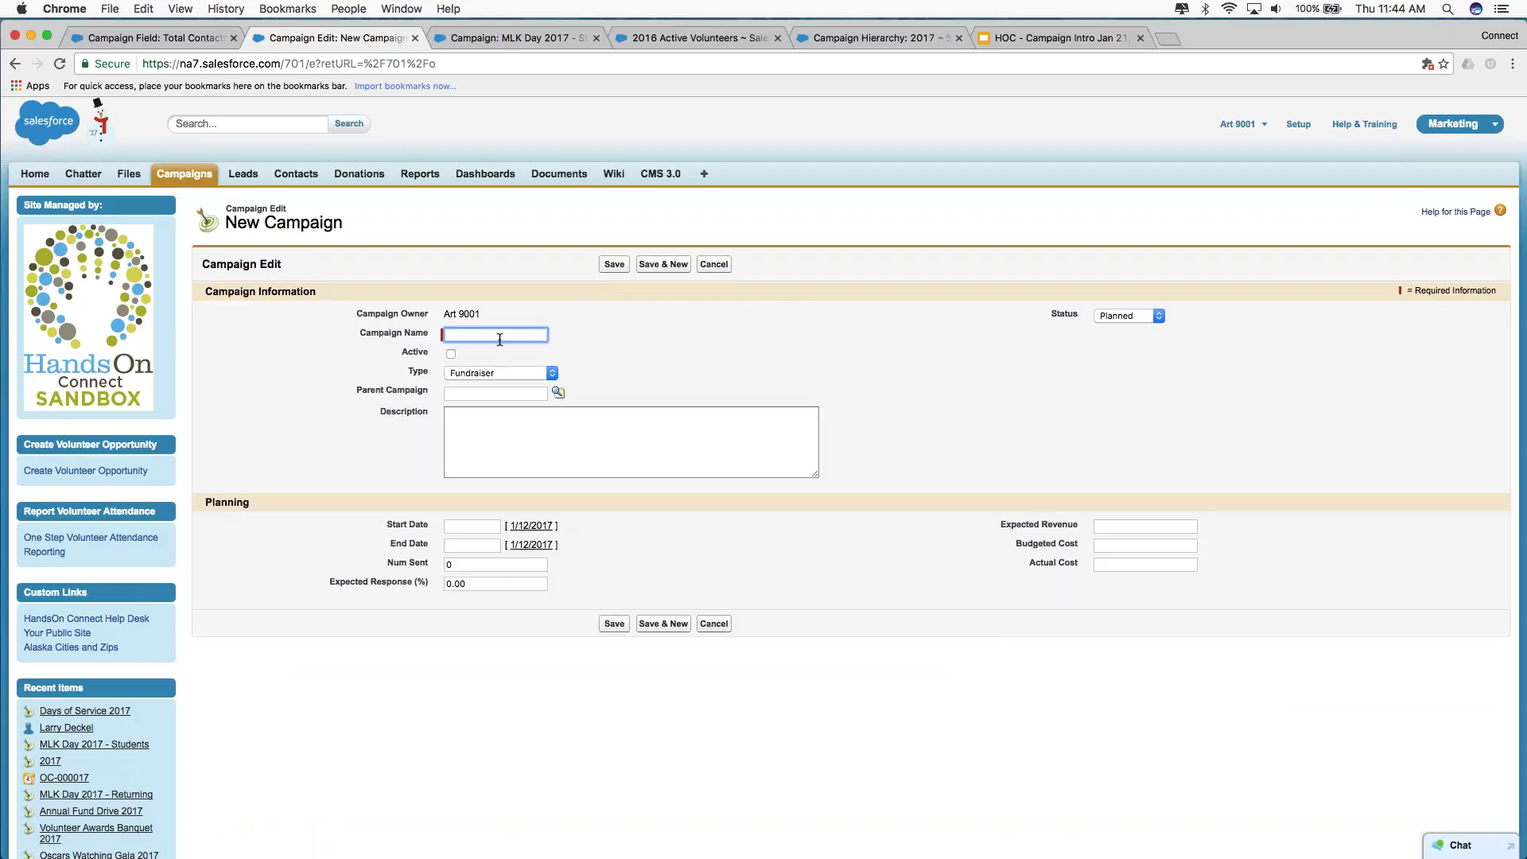
{"action": "type", "text": "Family Volunteer Day 2017"}
{"action": "left_click", "coordinate": [458, 355]}
{"action": "left_click", "coordinate": [512, 374]}
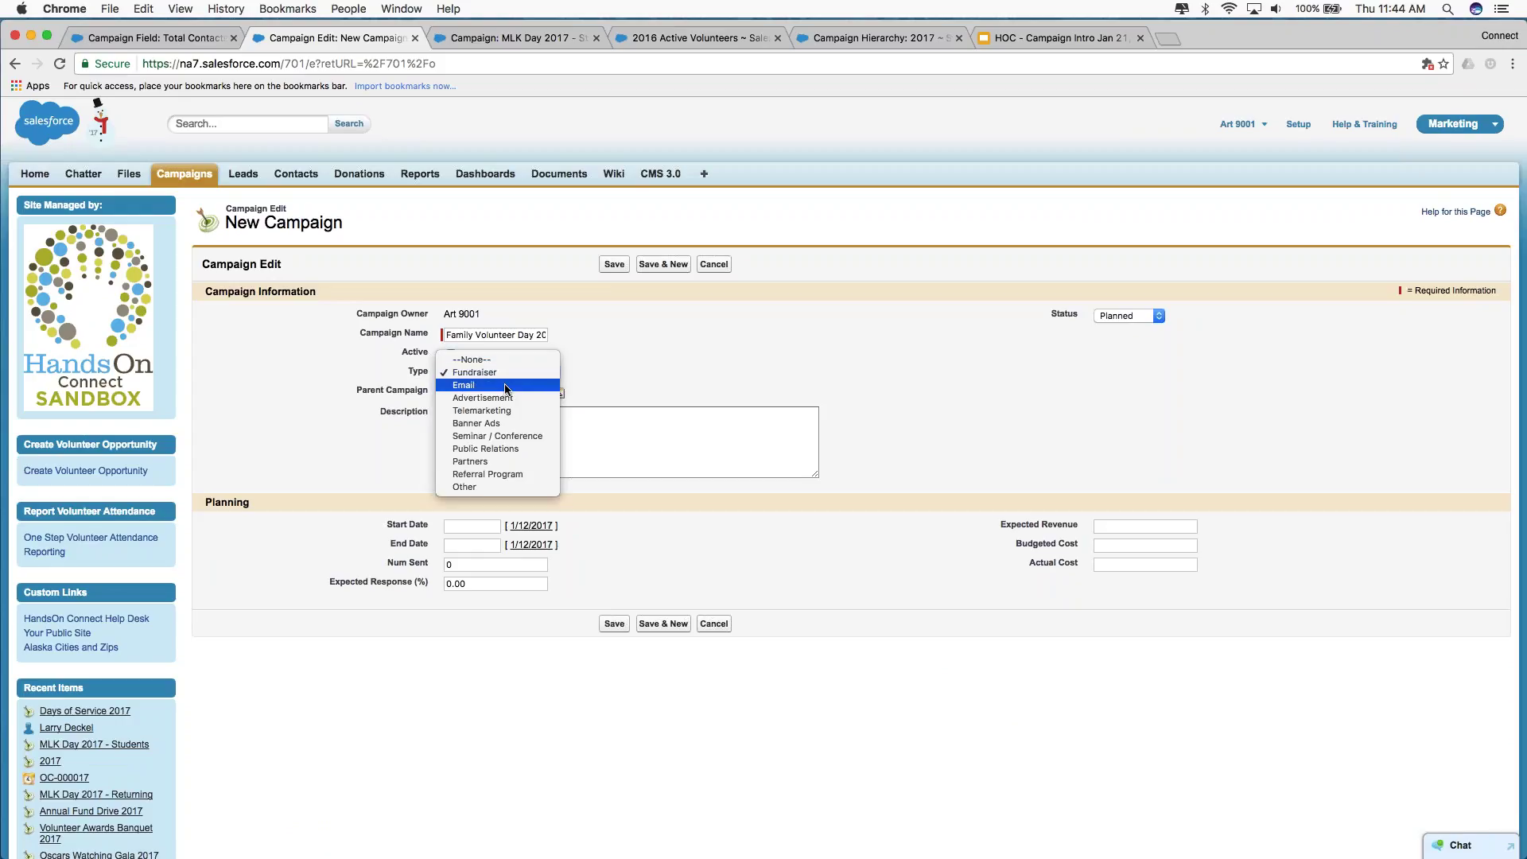
{"action": "left_click", "coordinate": [505, 385]}
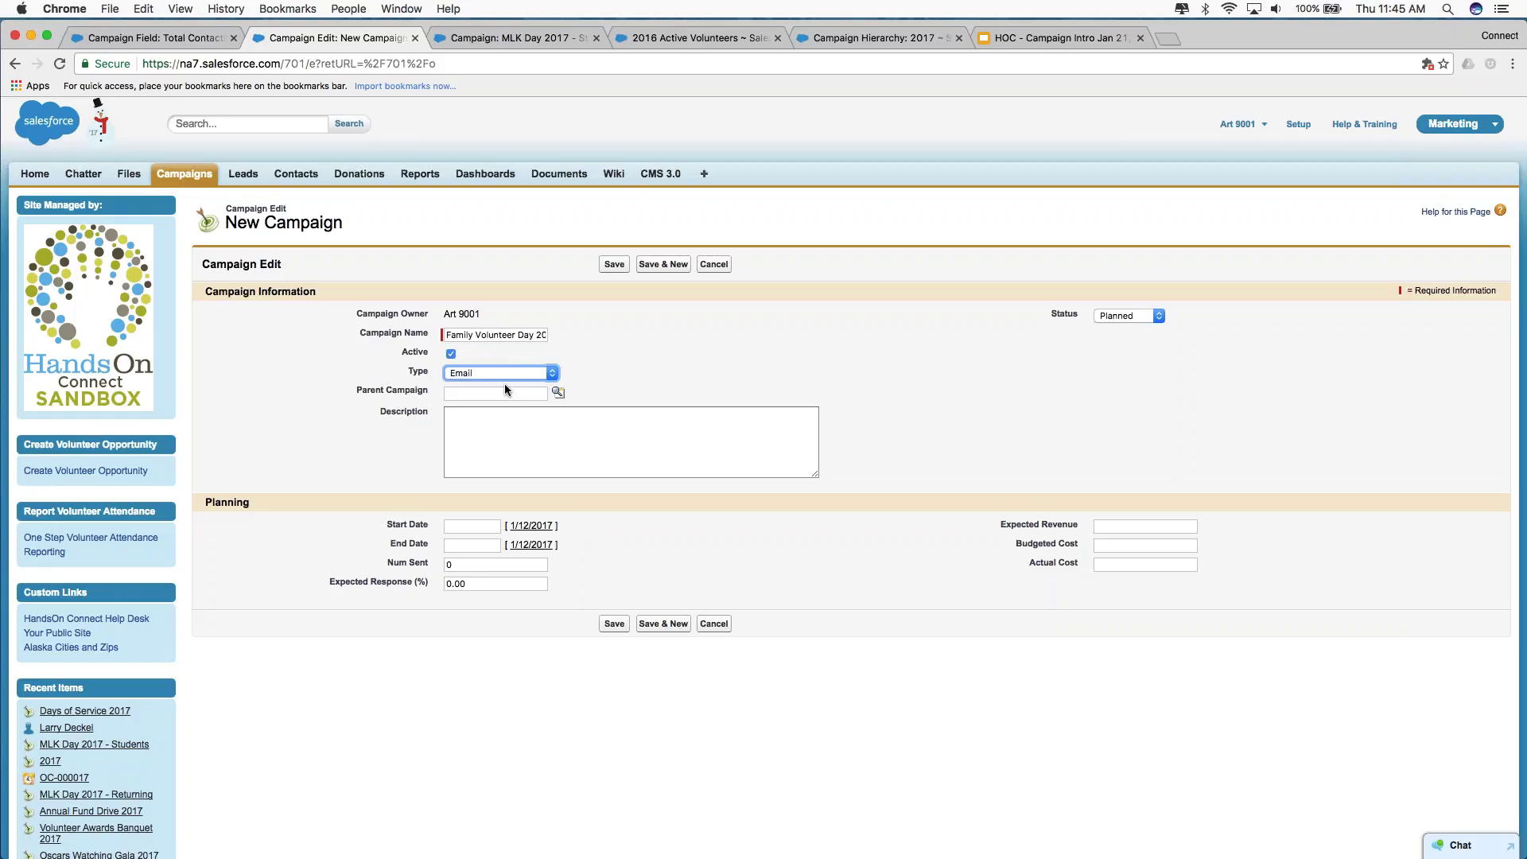
Look up Days of Service 2017 as the new campaign's parent campaign and place the cursor in the empty description.
{"action": "left_click", "coordinate": [474, 393]}
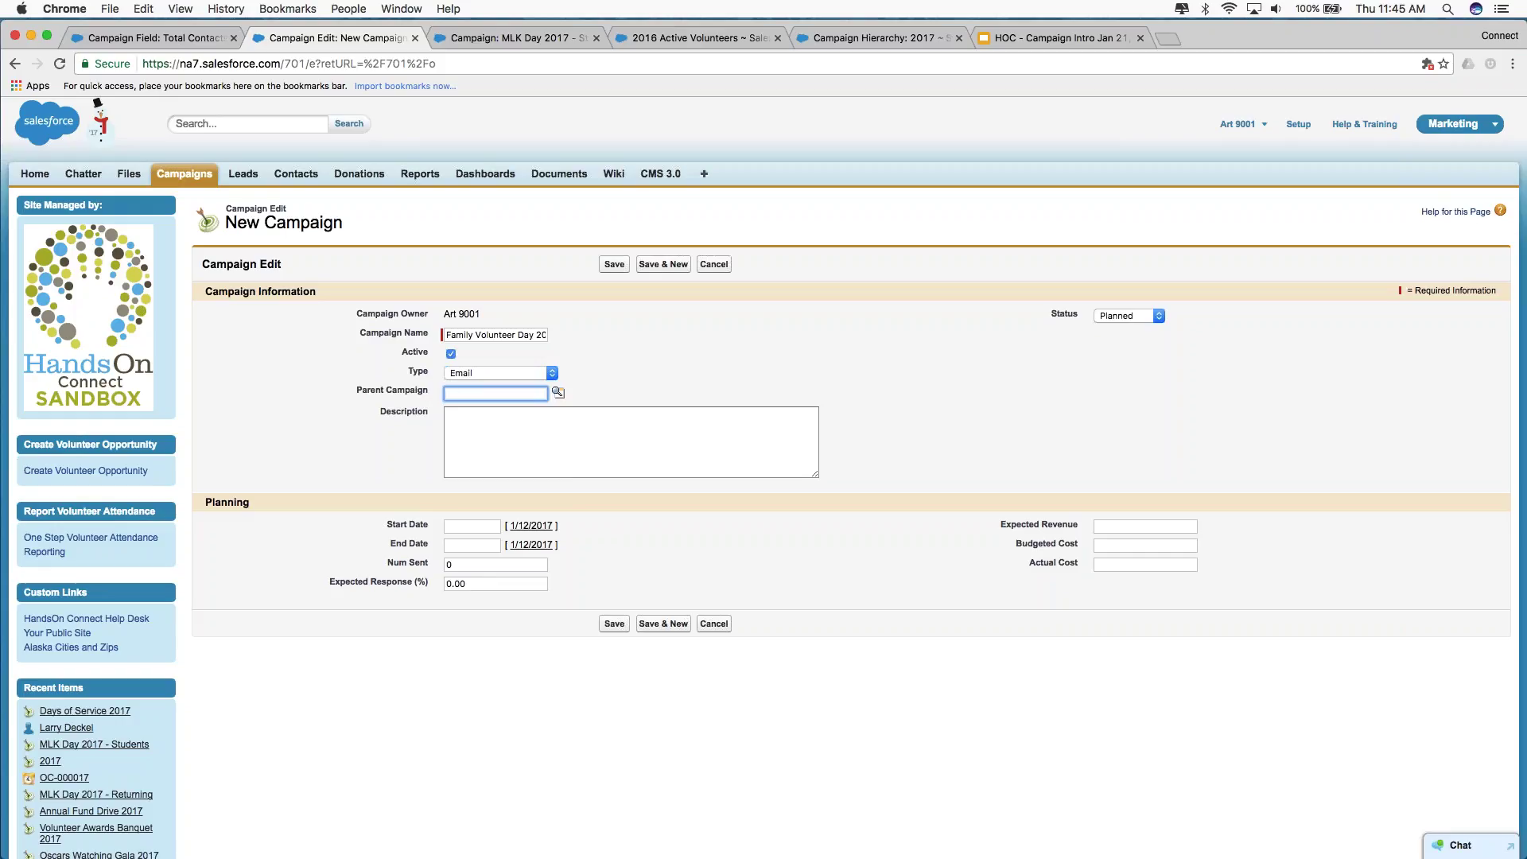
{"action": "left_click", "coordinate": [558, 393]}
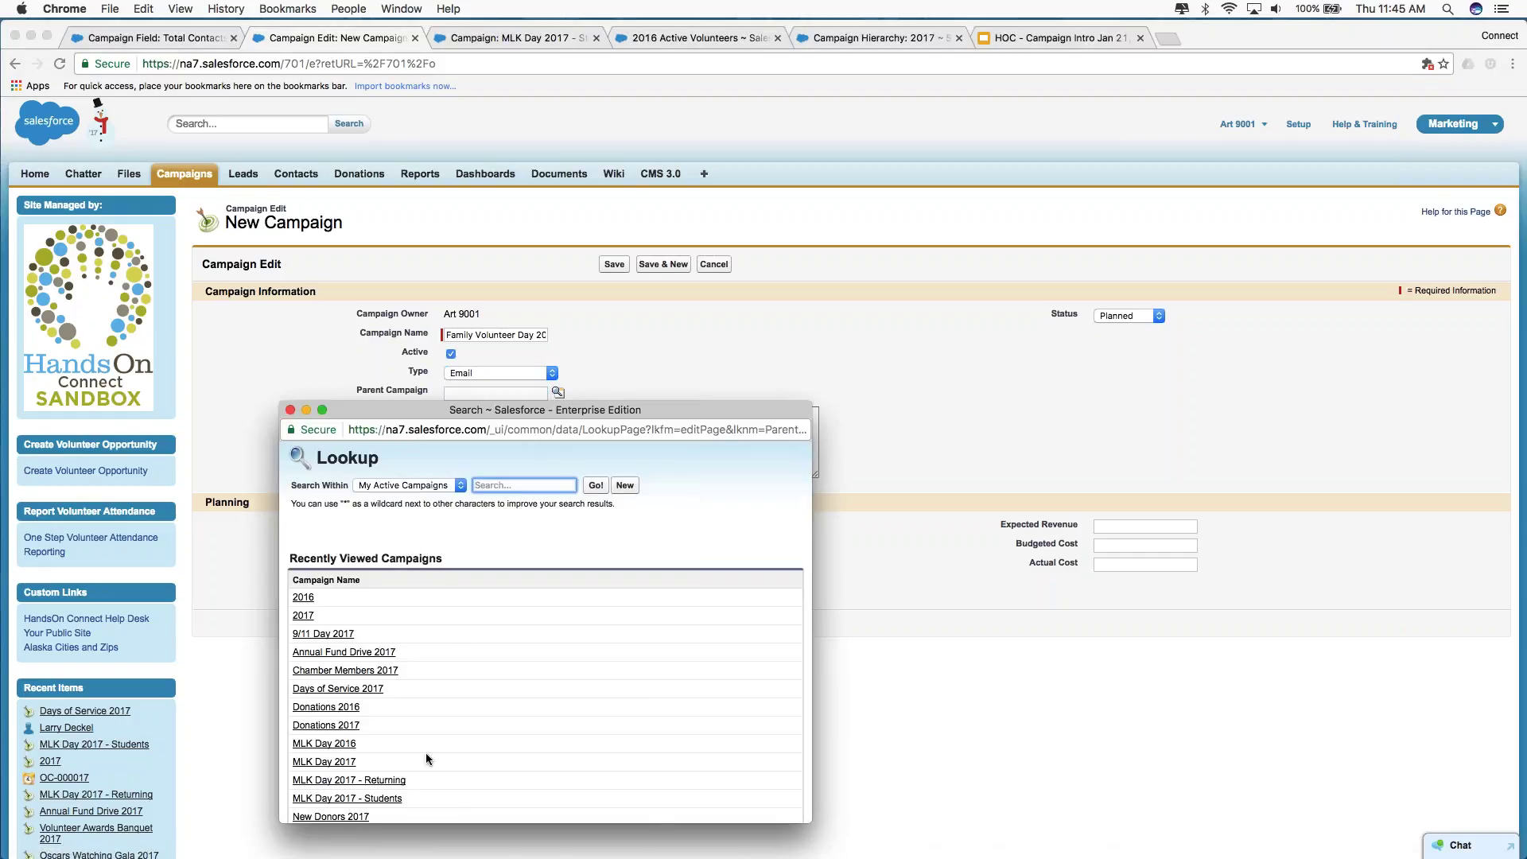
{"action": "scroll", "coordinate": [412, 692], "scroll_direction": "down", "scroll_amount": 3}
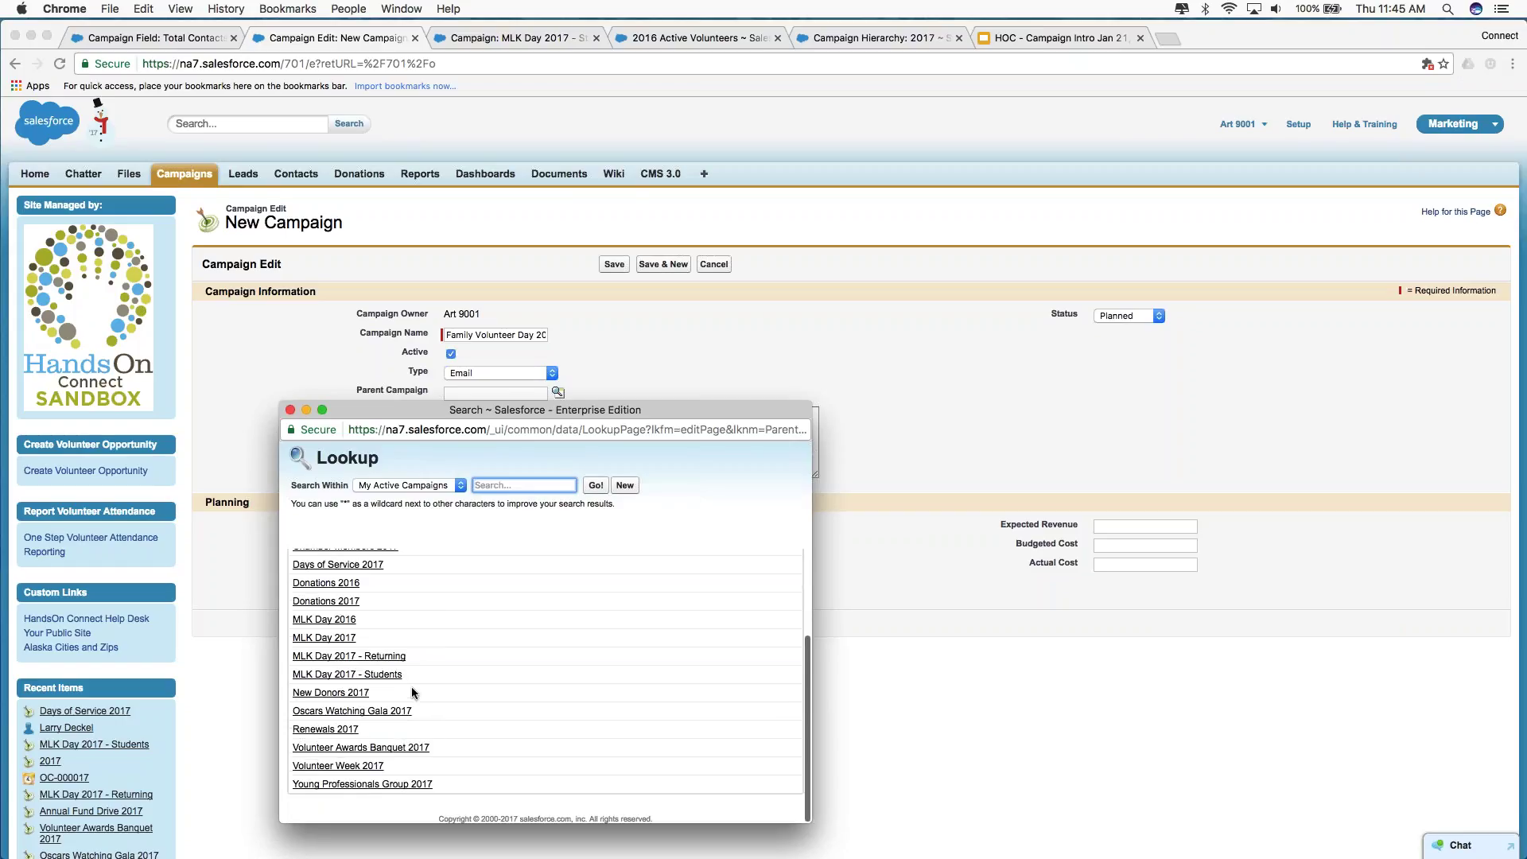
{"action": "scroll", "coordinate": [496, 616], "scroll_direction": "up", "scroll_amount": 2}
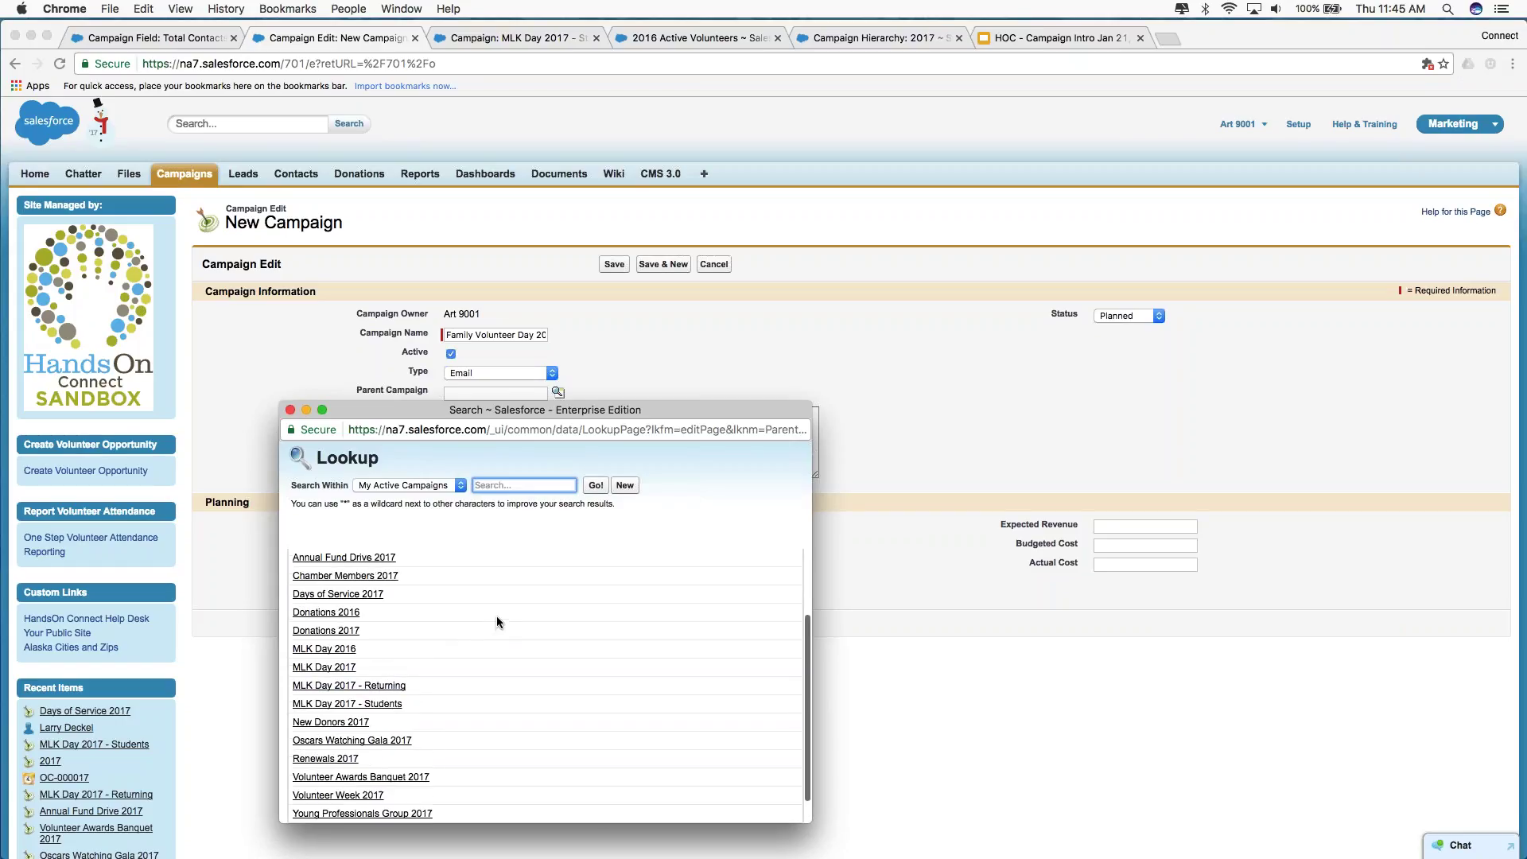
{"action": "left_click", "coordinate": [338, 594]}
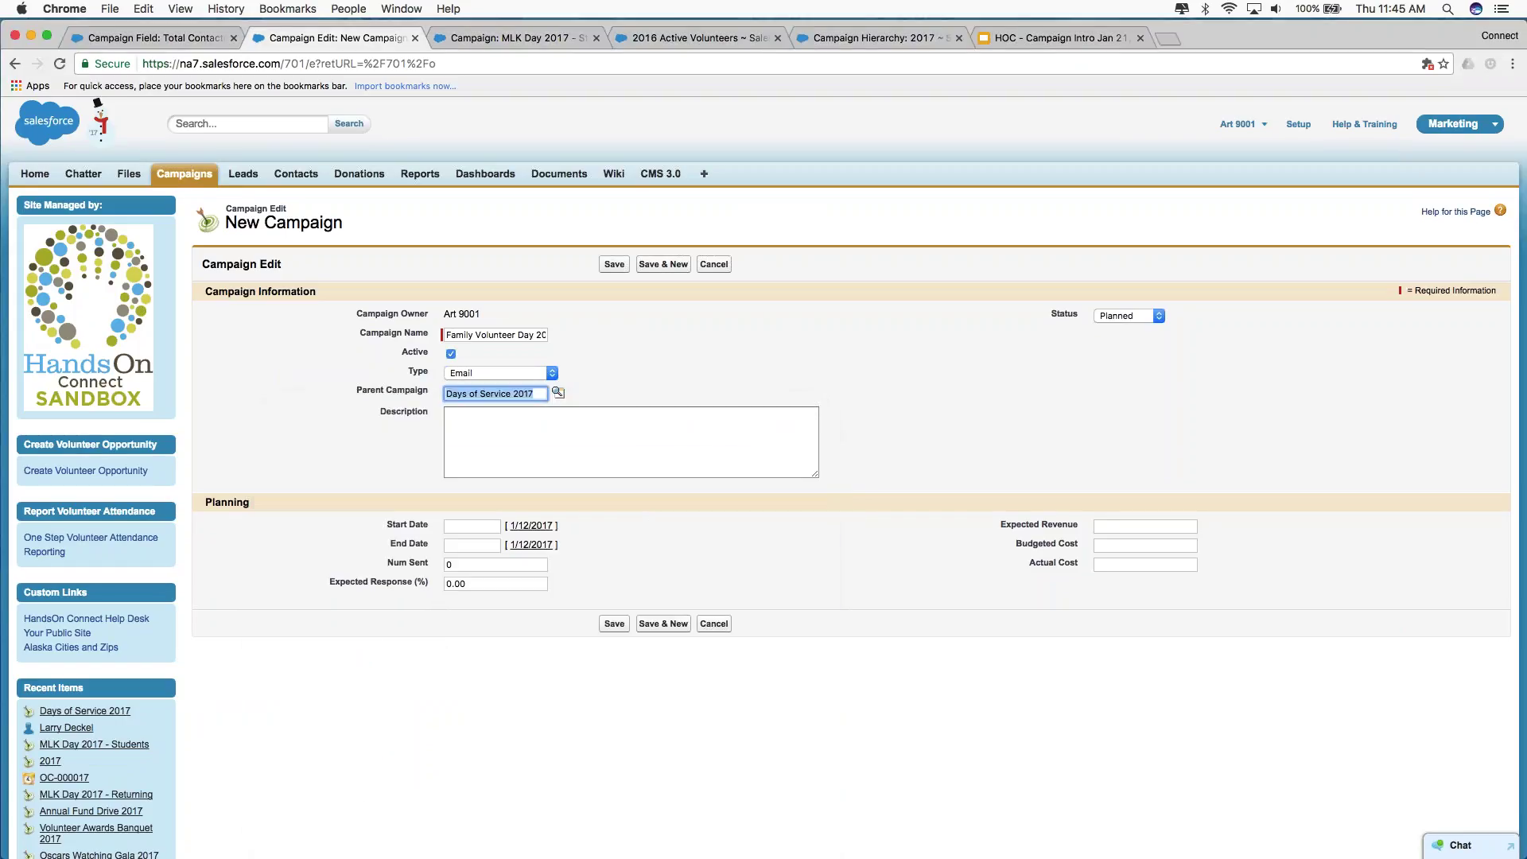
{"action": "left_click", "coordinate": [671, 447]}
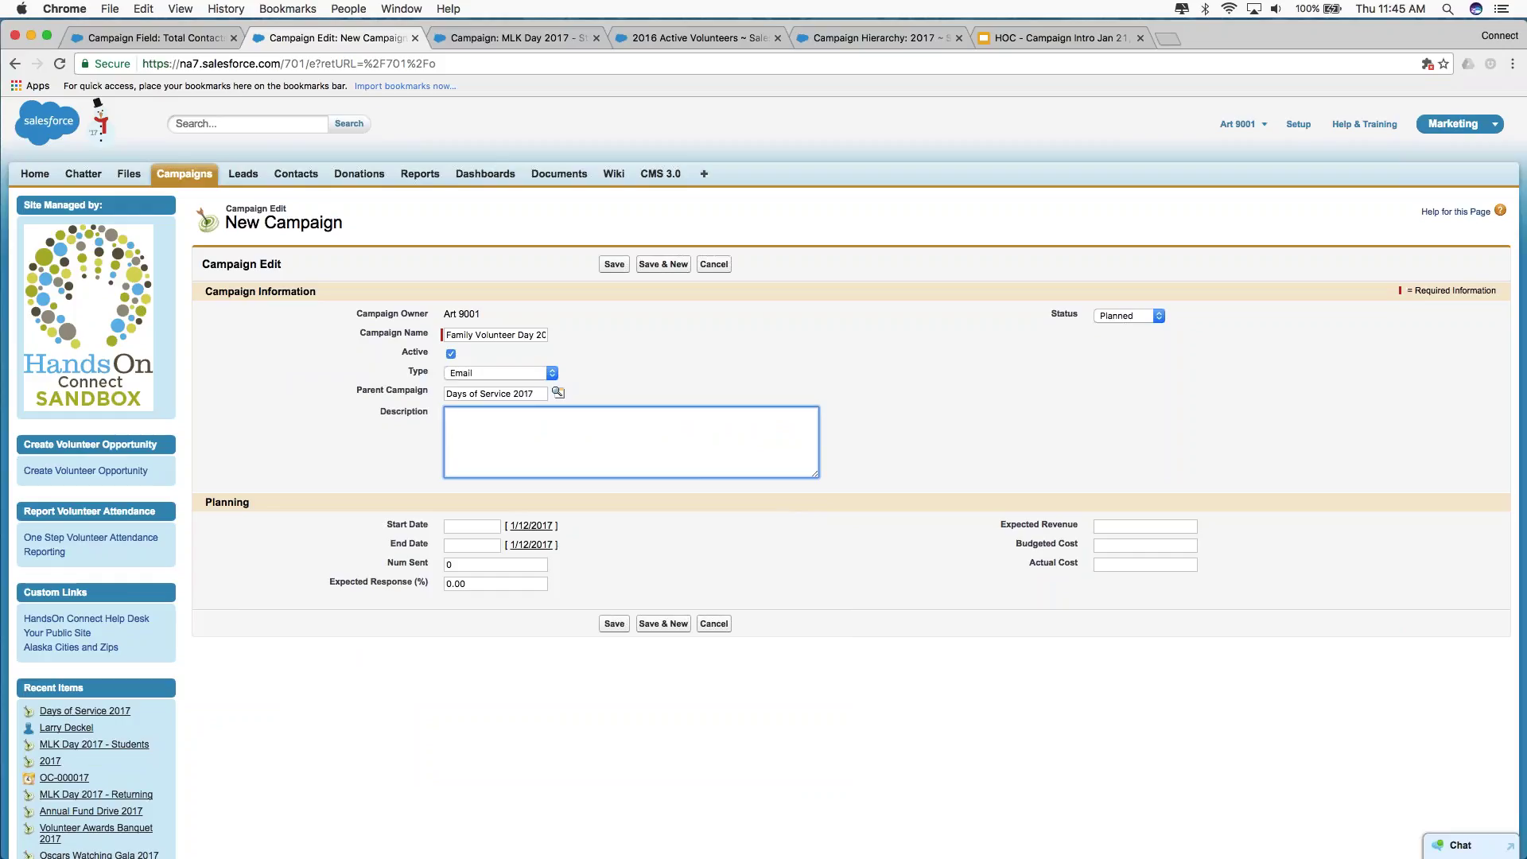
Enter the description "This is an email campaign to recruit families to participate in the Family Volunteer Day." and check the status options.
{"action": "type", "text": "This is an email campaign to recruit familes"}
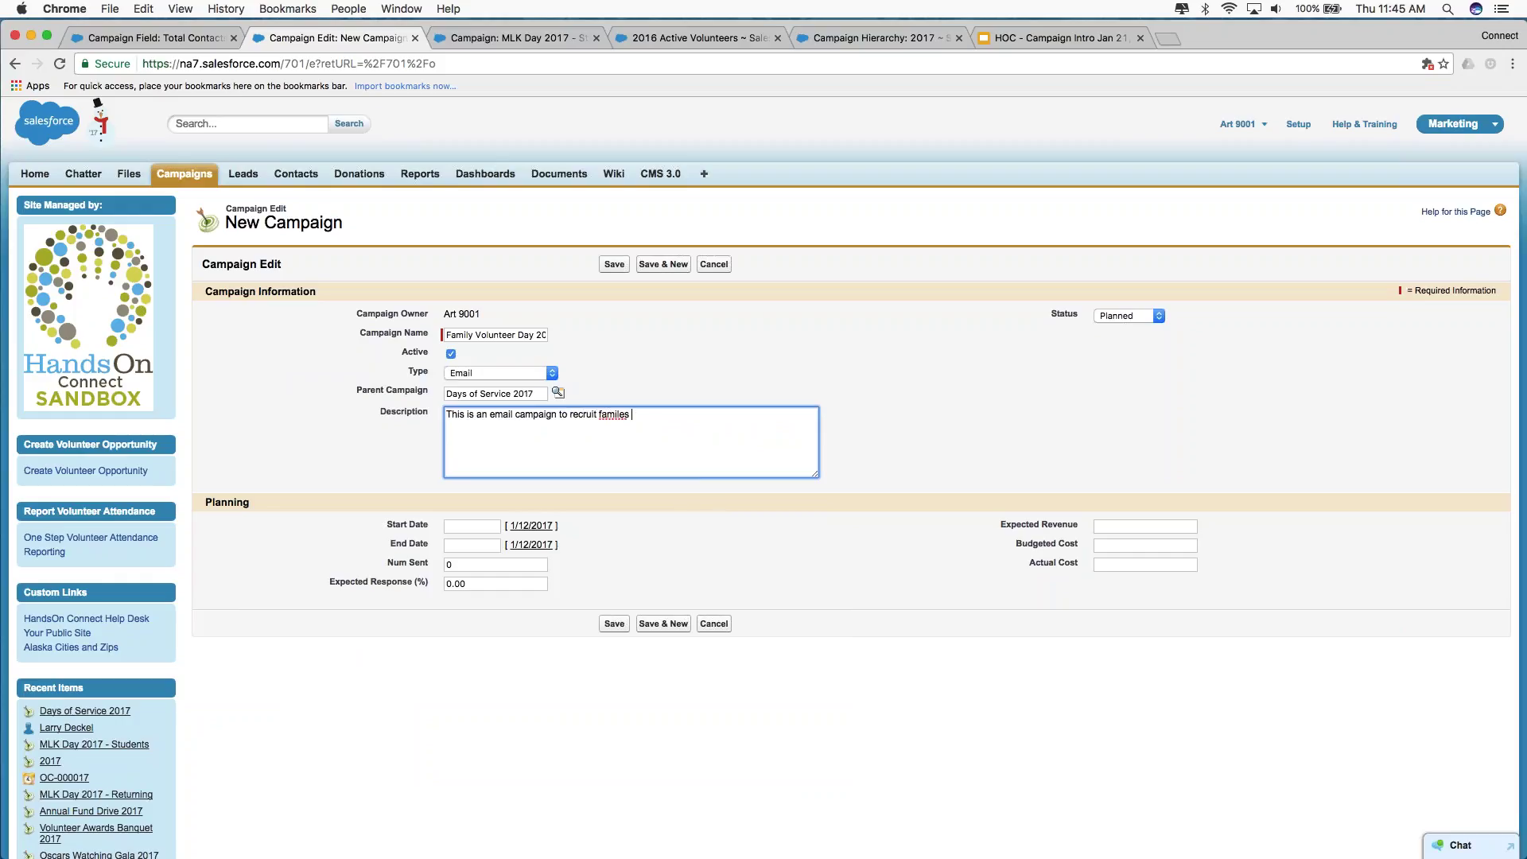
{"action": "key", "text": "BackSpace"}
{"action": "key", "text": "BackSpace"}
{"action": "type", "text": "ies to particiapte in the Family Volunteer Day"}
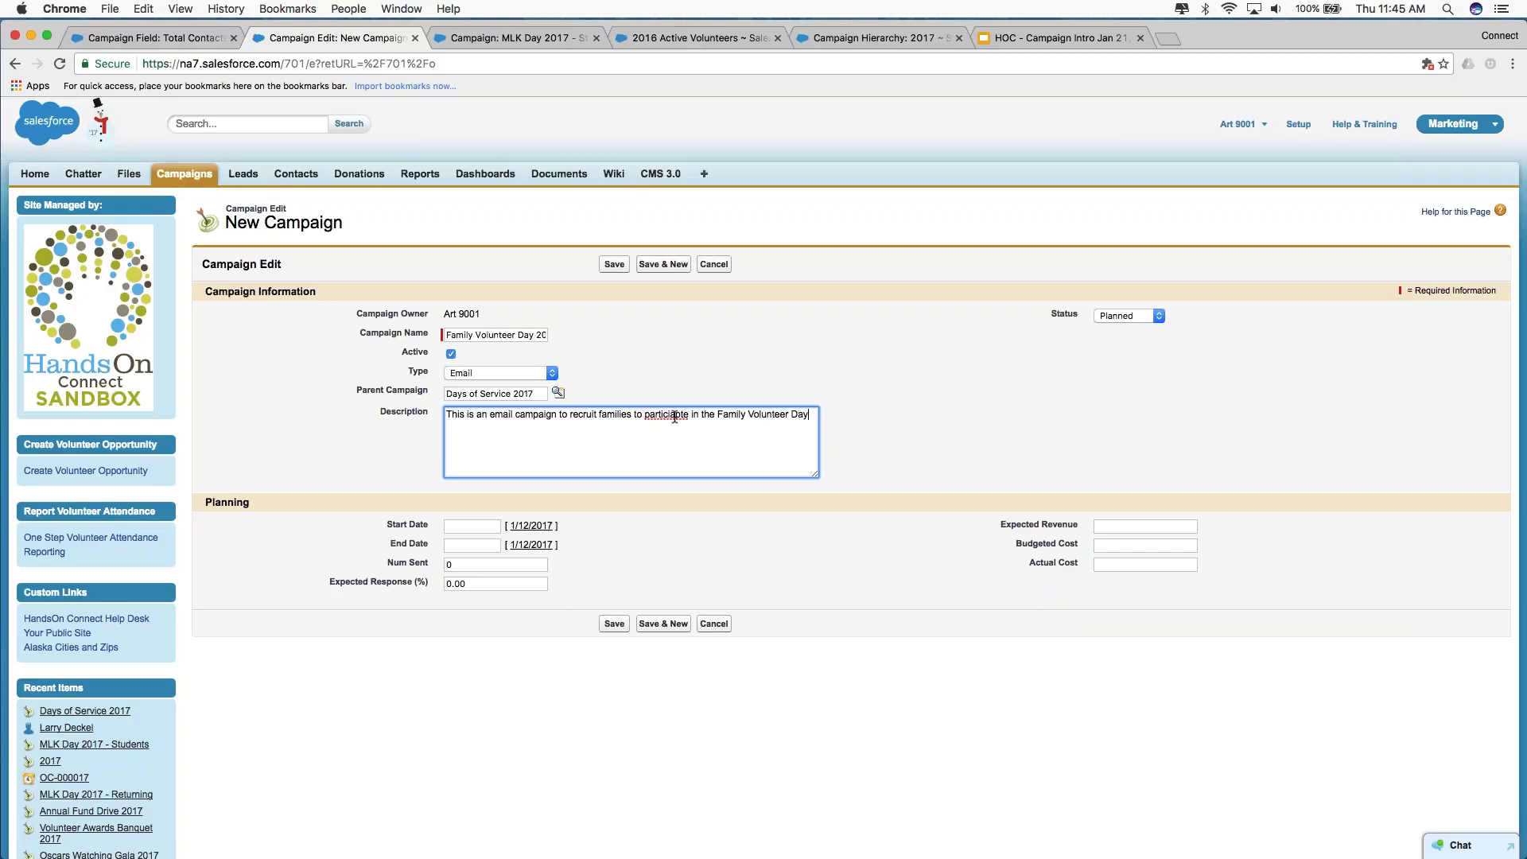
{"action": "right_click", "coordinate": [675, 416]}
{"action": "left_click", "coordinate": [712, 425]}
{"action": "left_click", "coordinate": [1128, 316]}
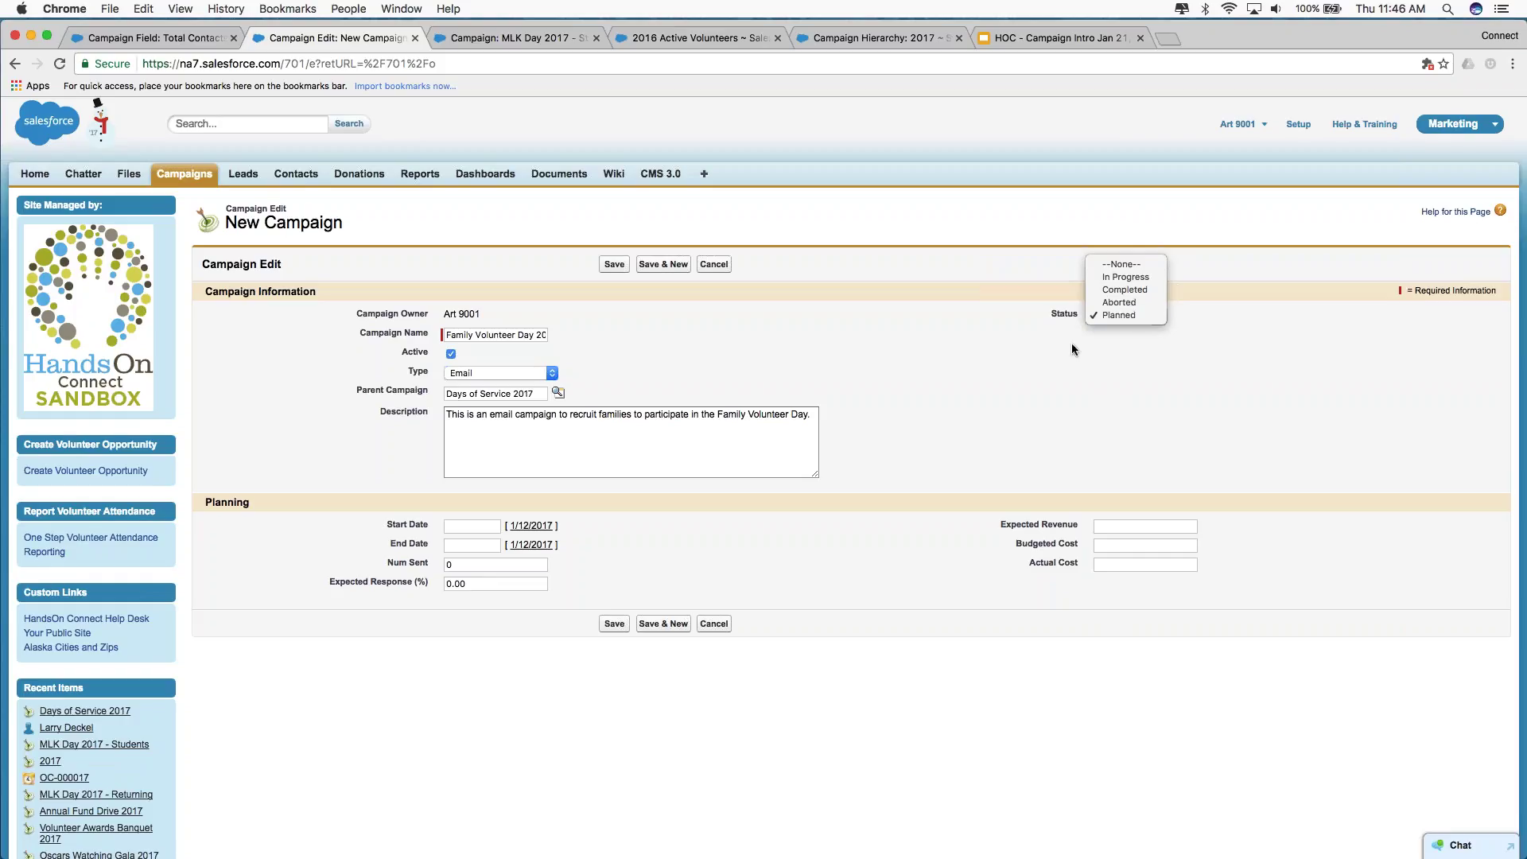
{"action": "left_click", "coordinate": [905, 333]}
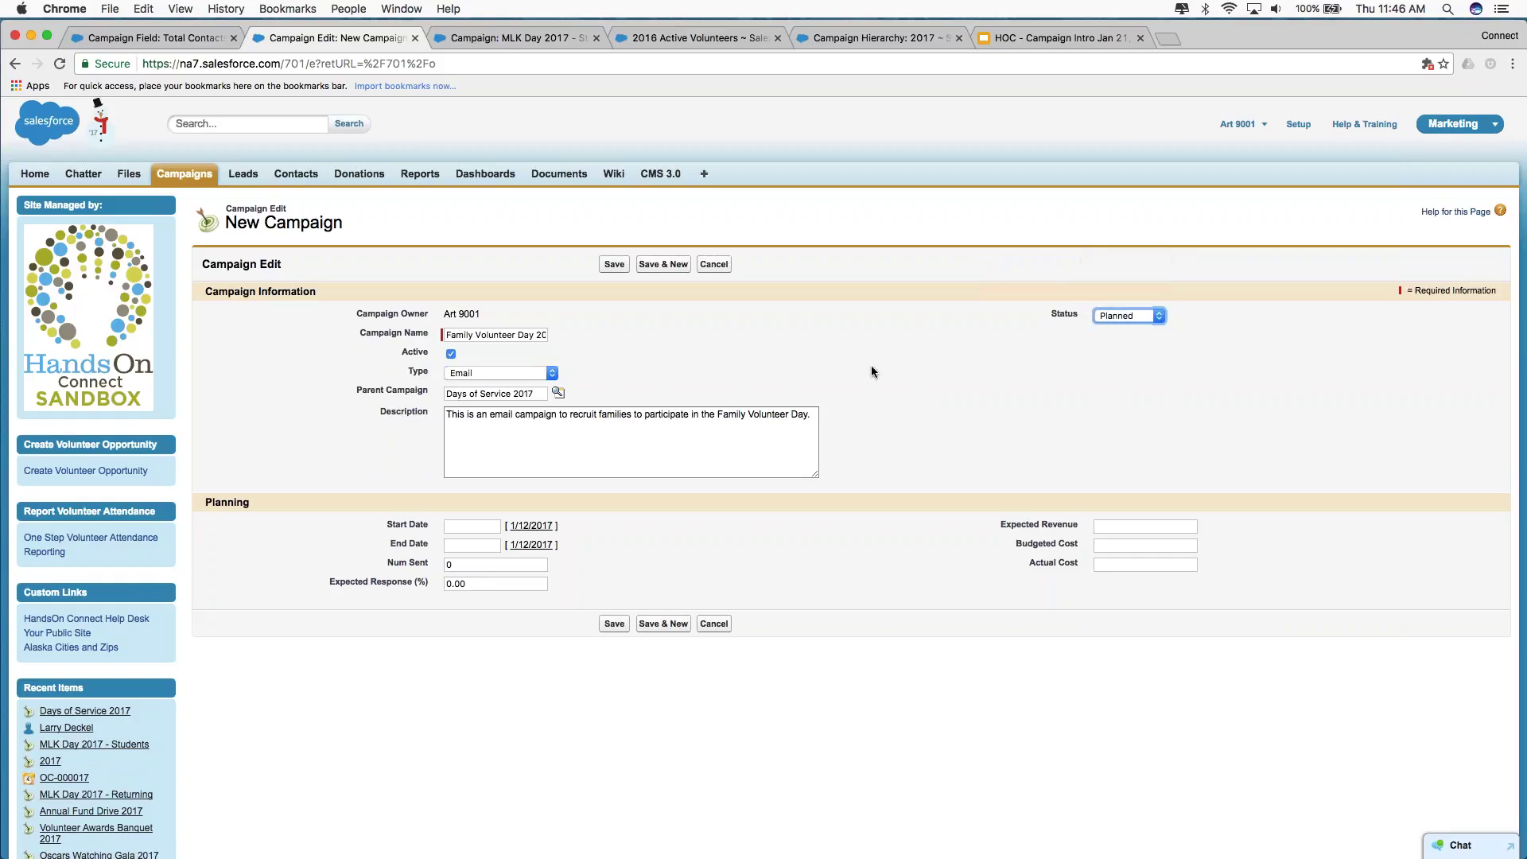
Set the campaign's start date to 11/1/2017 and its end date to 11/18/2017.
{"action": "left_click", "coordinate": [484, 526]}
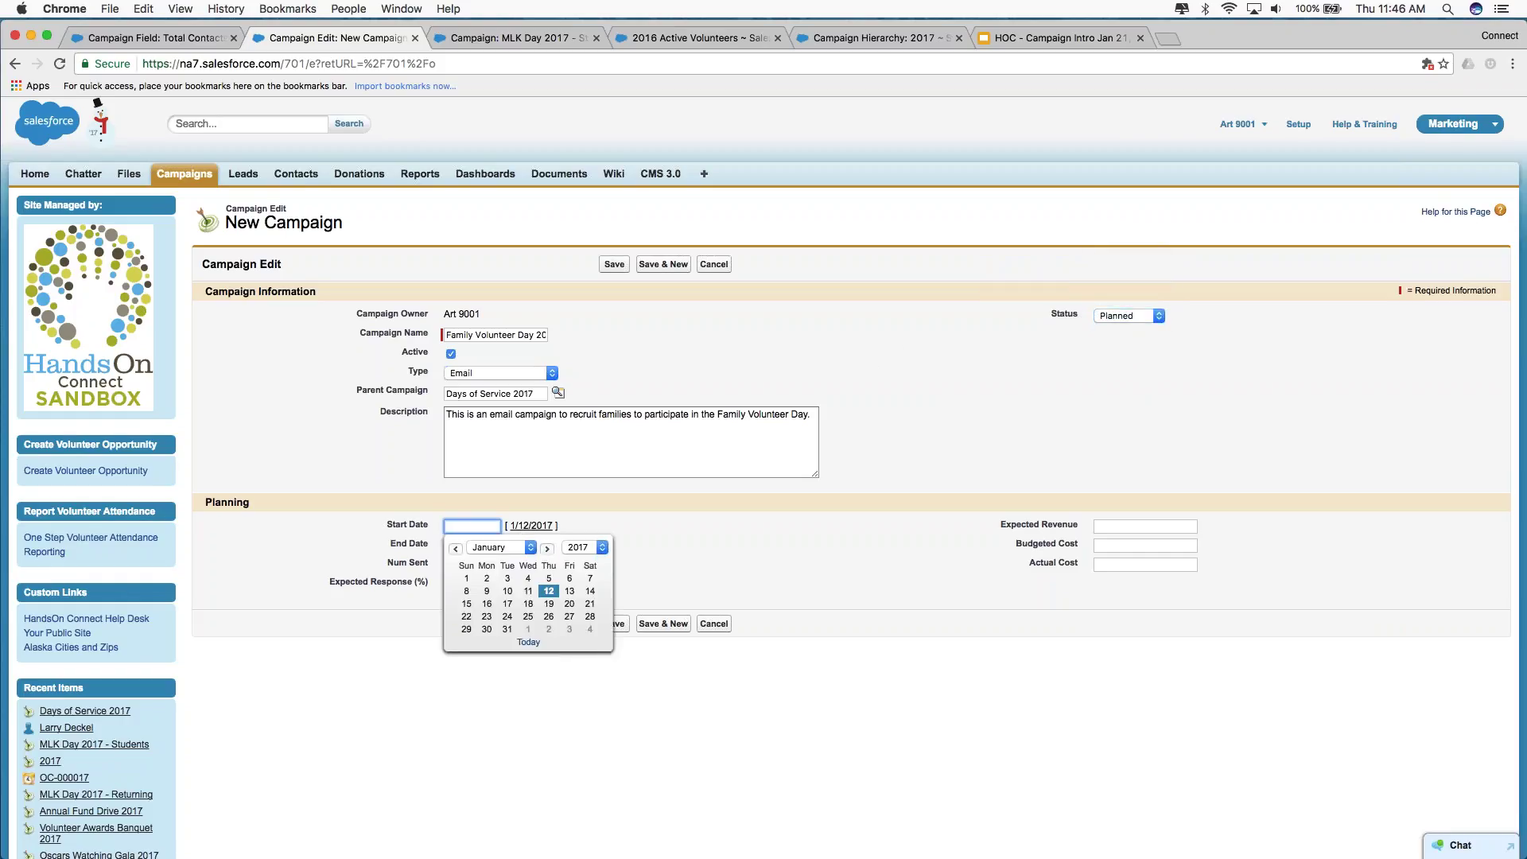
{"action": "left_click", "coordinate": [531, 551]}
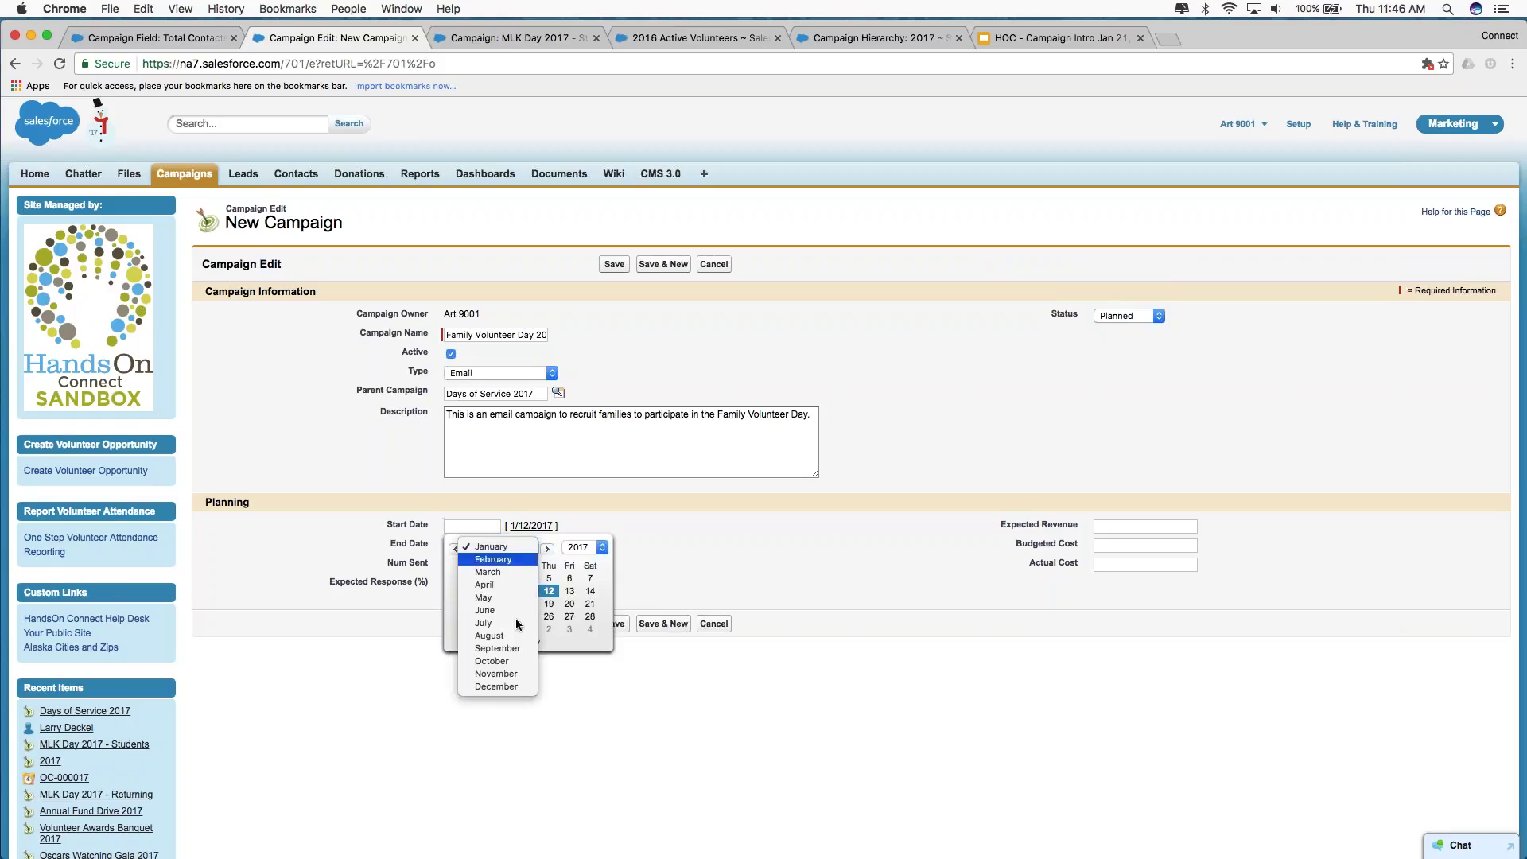
{"action": "left_click", "coordinate": [499, 675]}
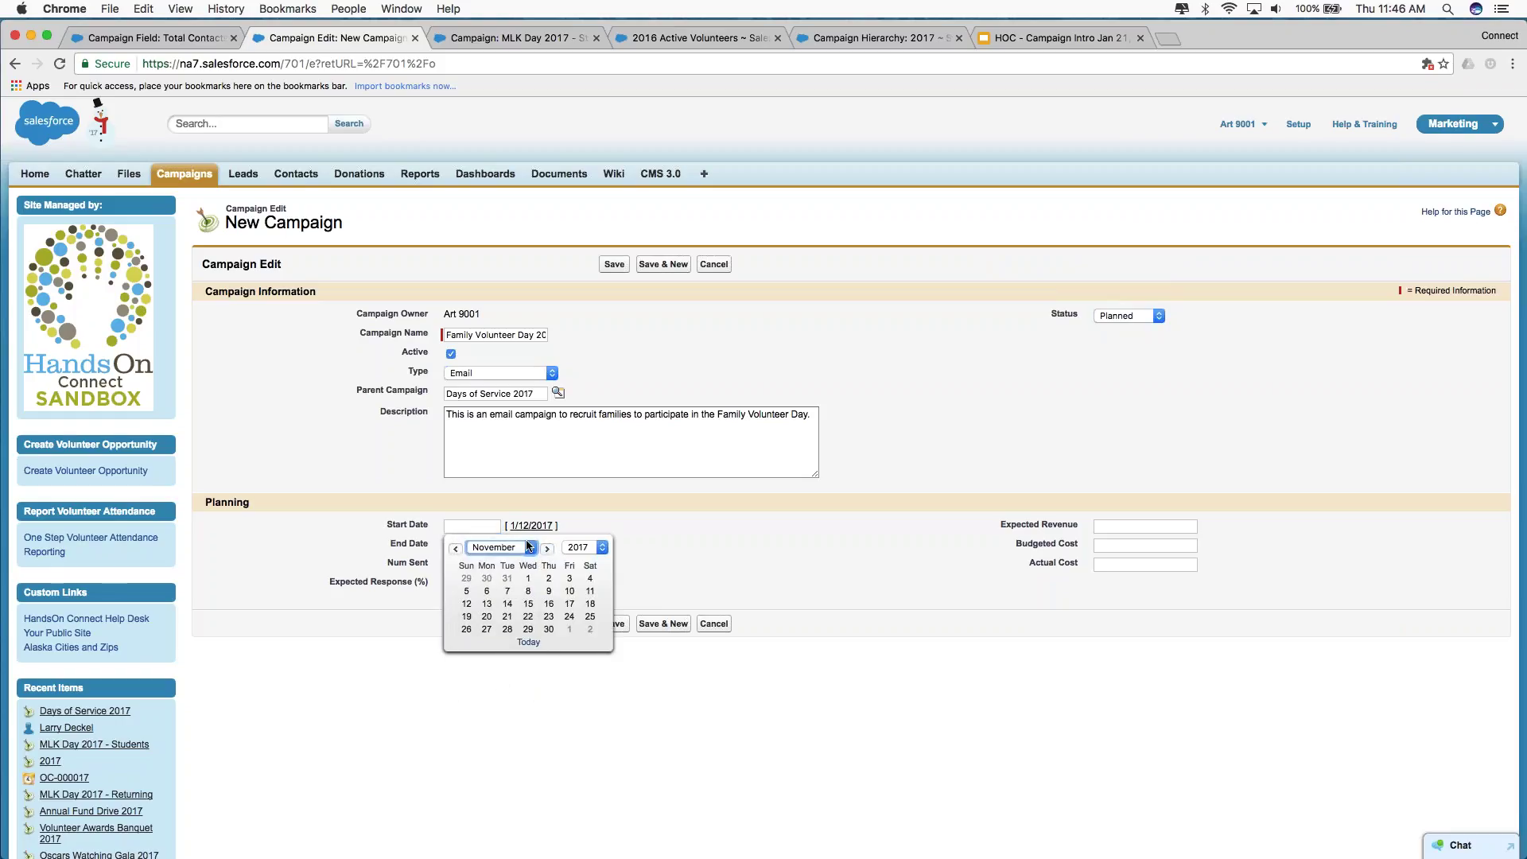
{"action": "left_click", "coordinate": [529, 581]}
{"action": "key", "text": "Tab"}
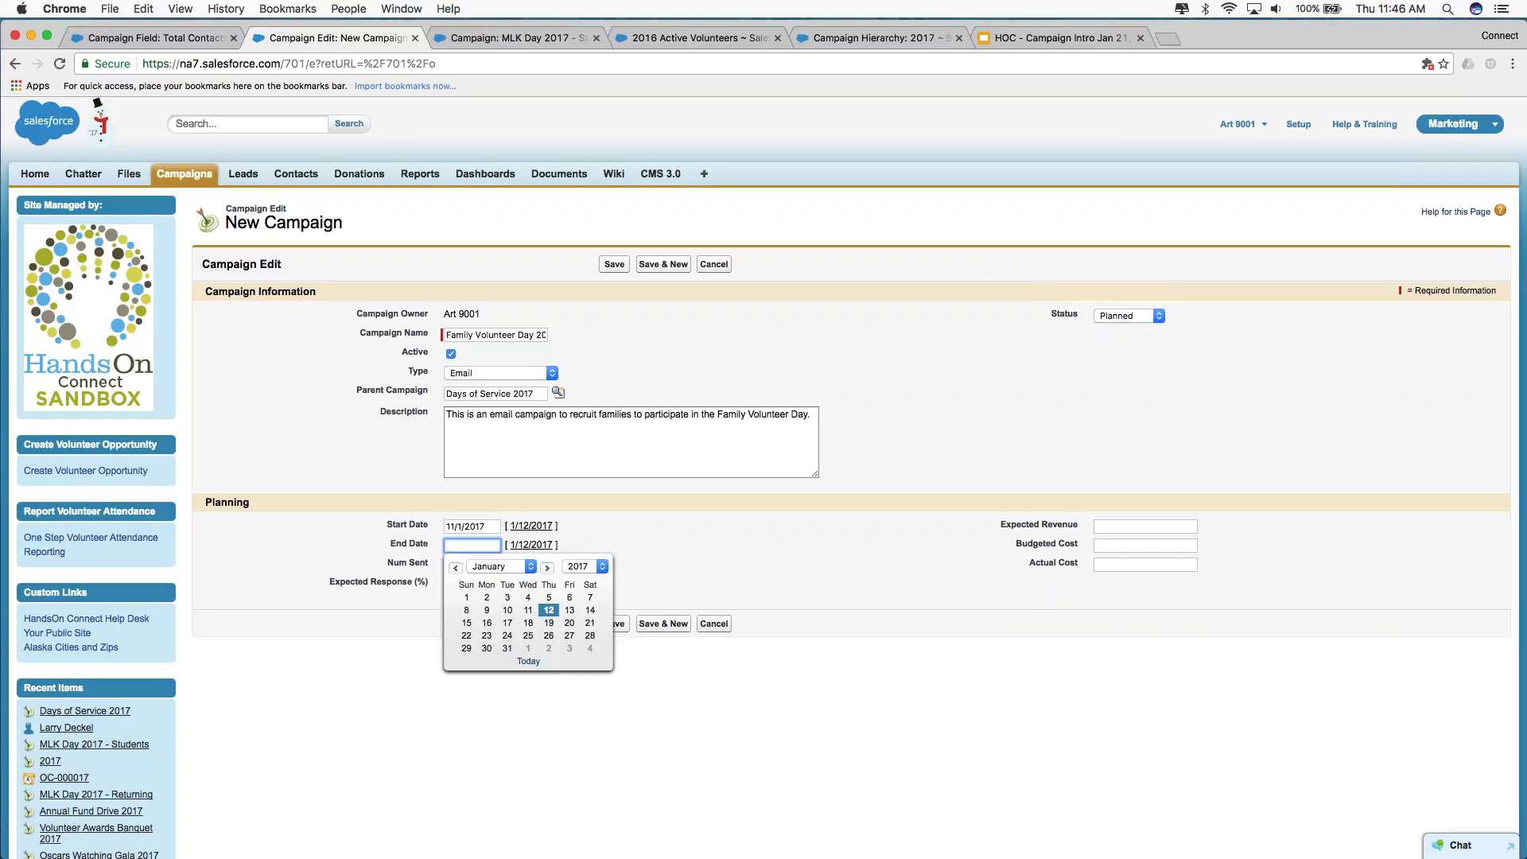
{"action": "left_click", "coordinate": [530, 566]}
{"action": "left_click", "coordinate": [513, 700]}
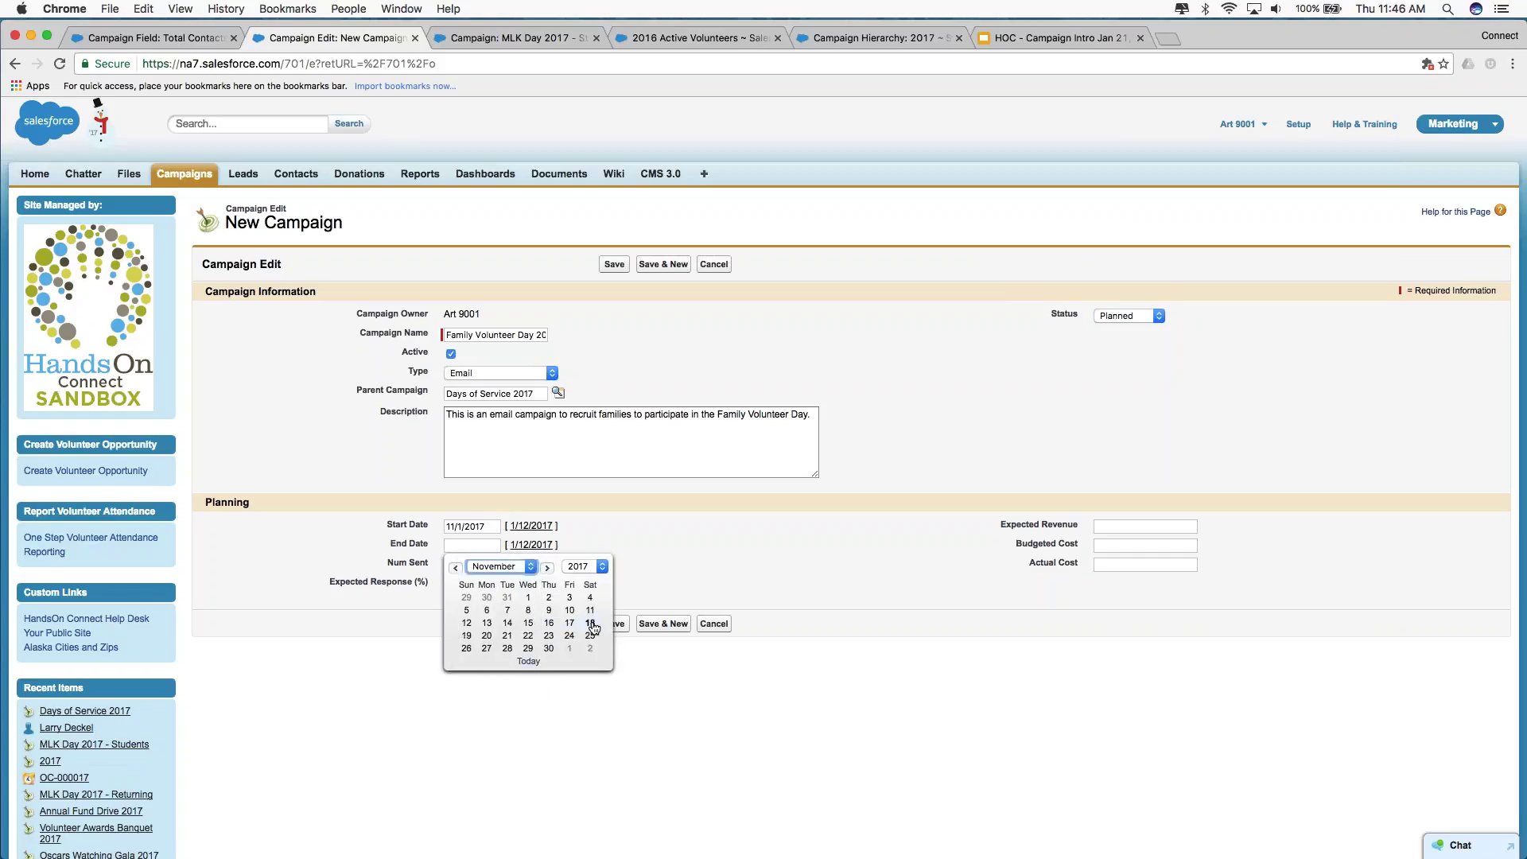
{"action": "left_click", "coordinate": [591, 624]}
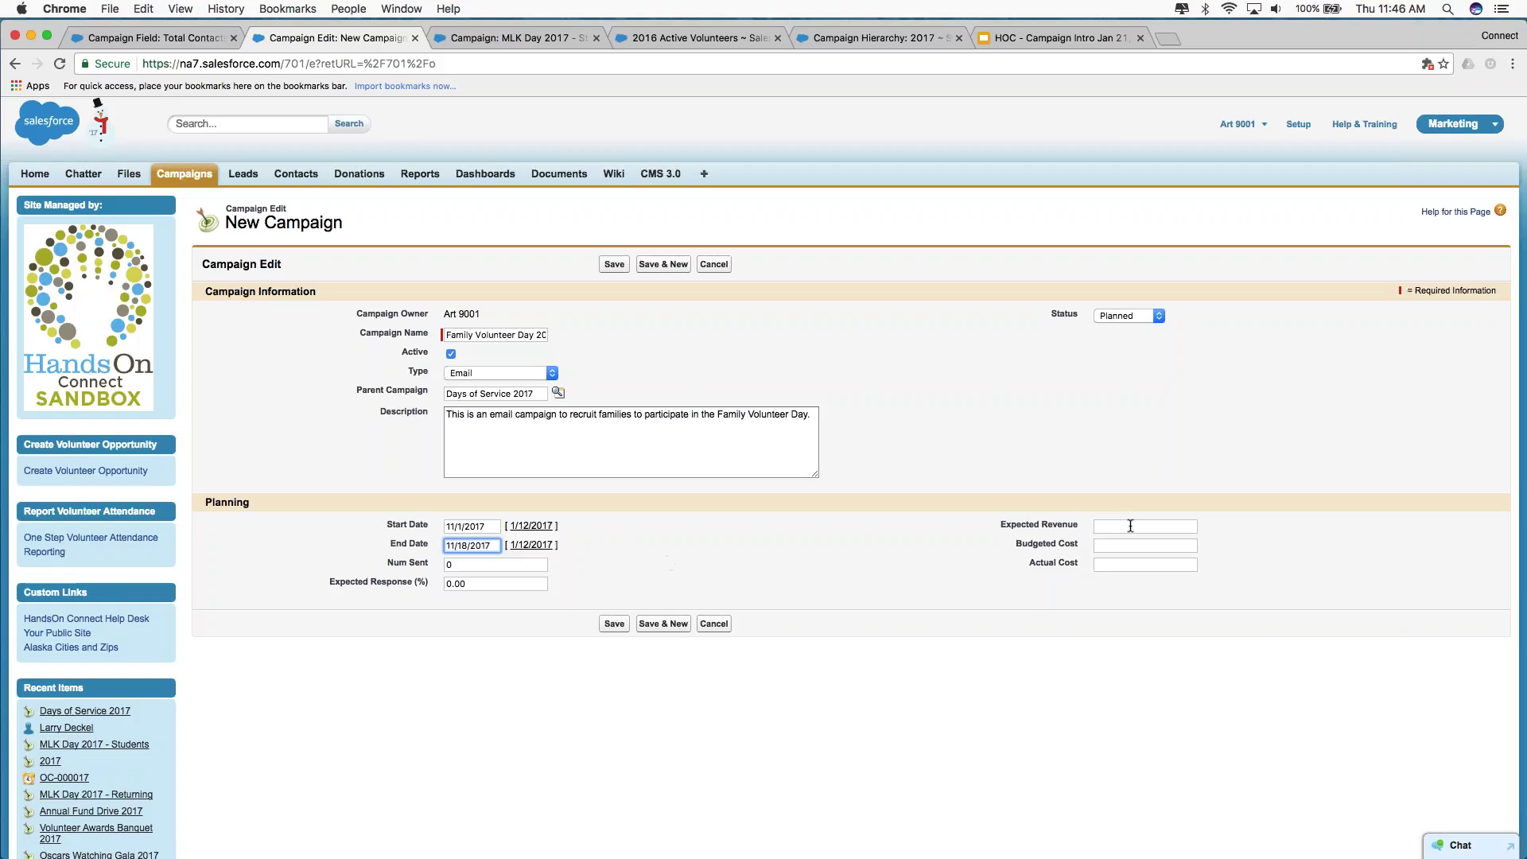
Leave the expected revenue blank and set the campaign's budgeted cost to 500.
{"action": "left_click_drag", "start_coordinate": [999, 525], "coordinate": [1134, 525]}
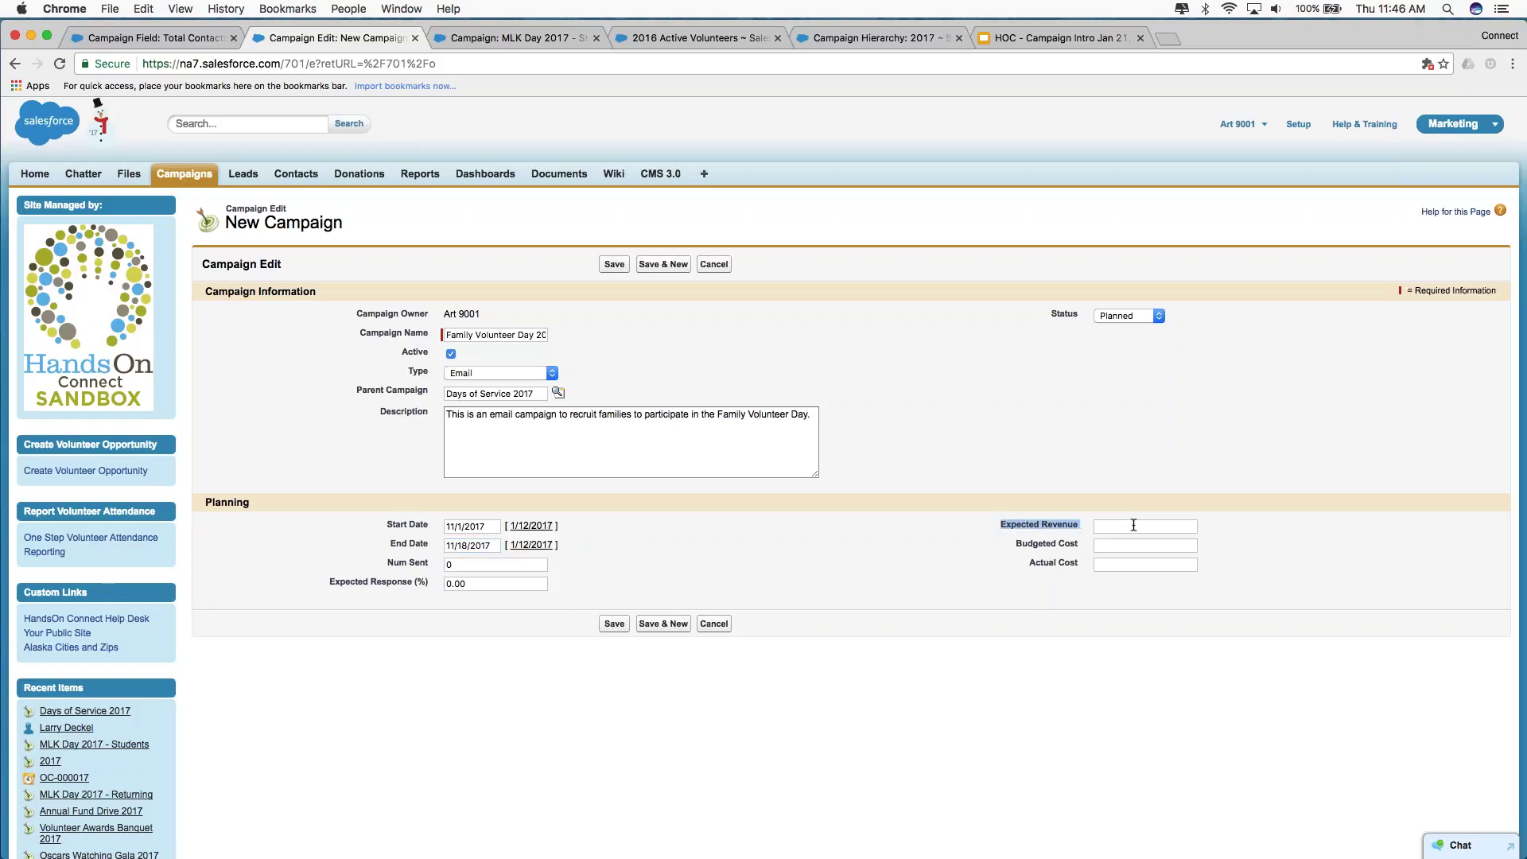
{"action": "left_click", "coordinate": [1134, 524]}
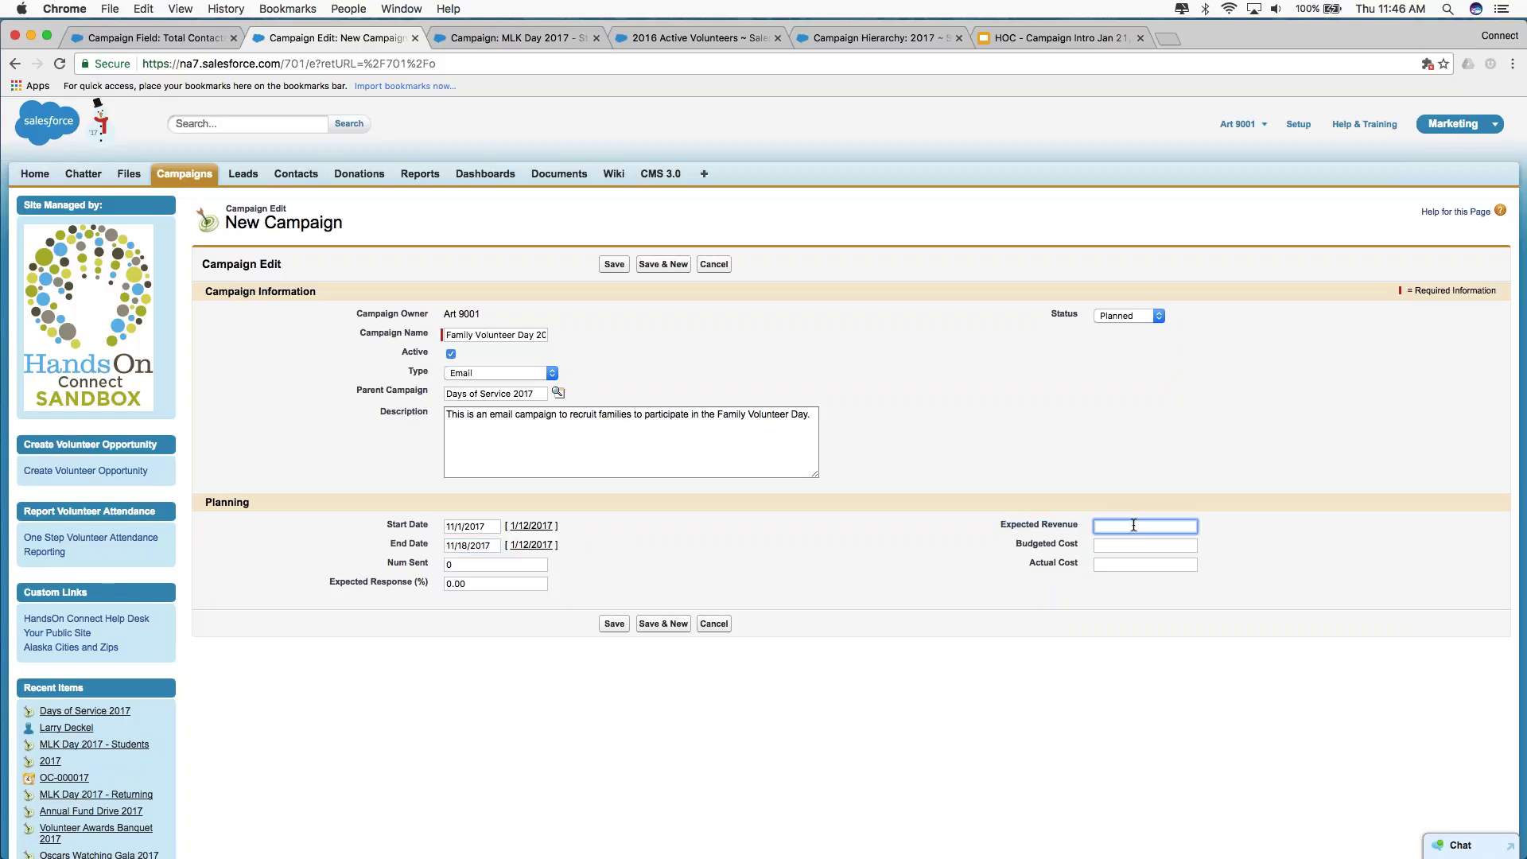
{"action": "key", "text": "Tab"}
{"action": "left_click_drag", "start_coordinate": [1014, 542], "coordinate": [1080, 544]}
{"action": "left_click", "coordinate": [1118, 547]}
{"action": "type", "text": "500"}
{"action": "left_click", "coordinate": [945, 605]}
Set the campaign's expected response to 55 percent and save the new campaign.
{"action": "triple_click", "coordinate": [416, 563]}
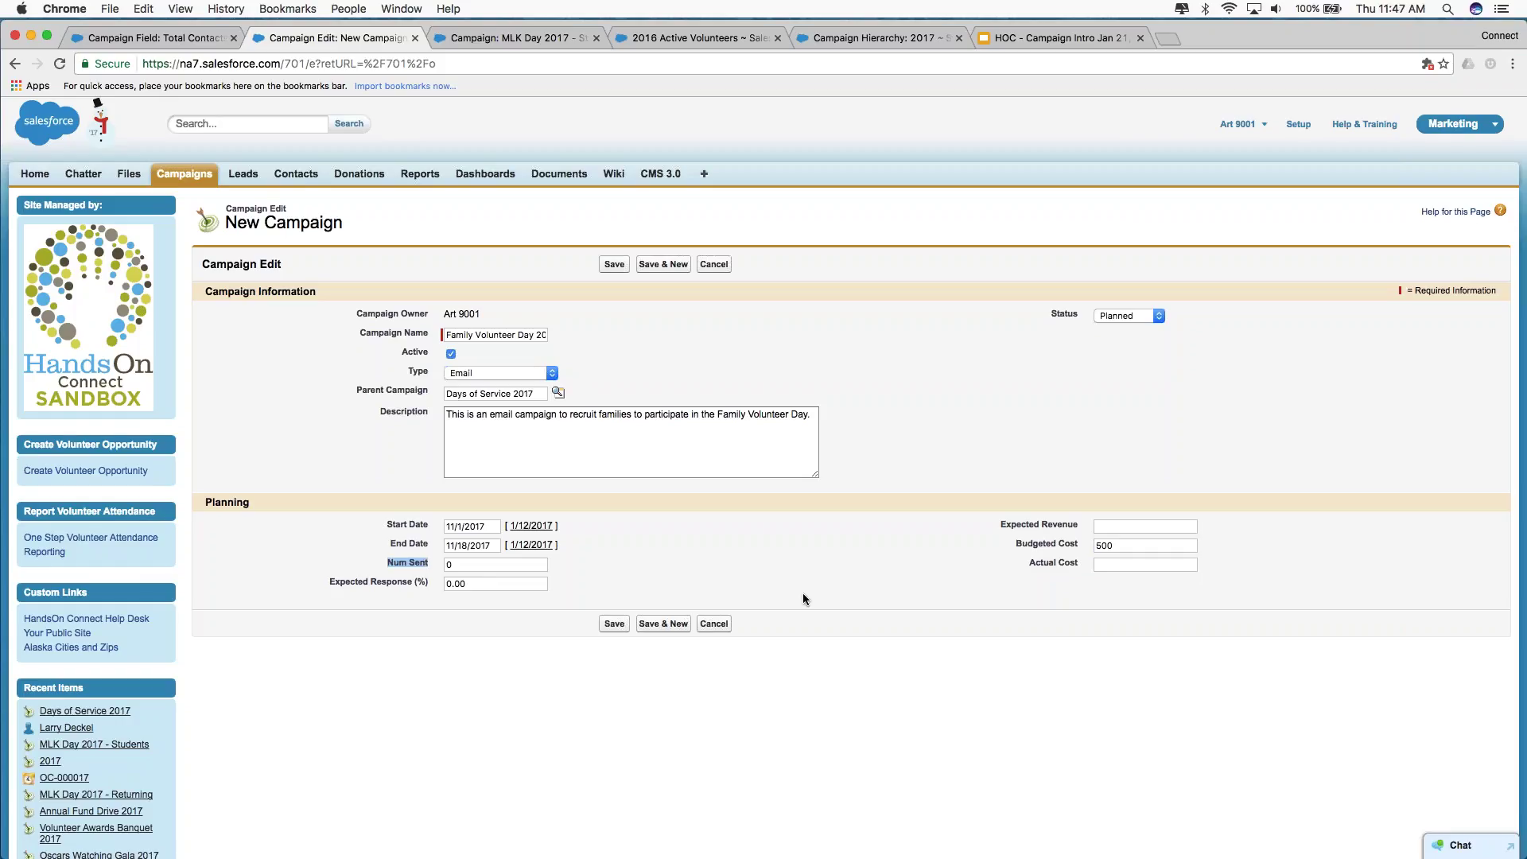
{"action": "left_click", "coordinate": [462, 585]}
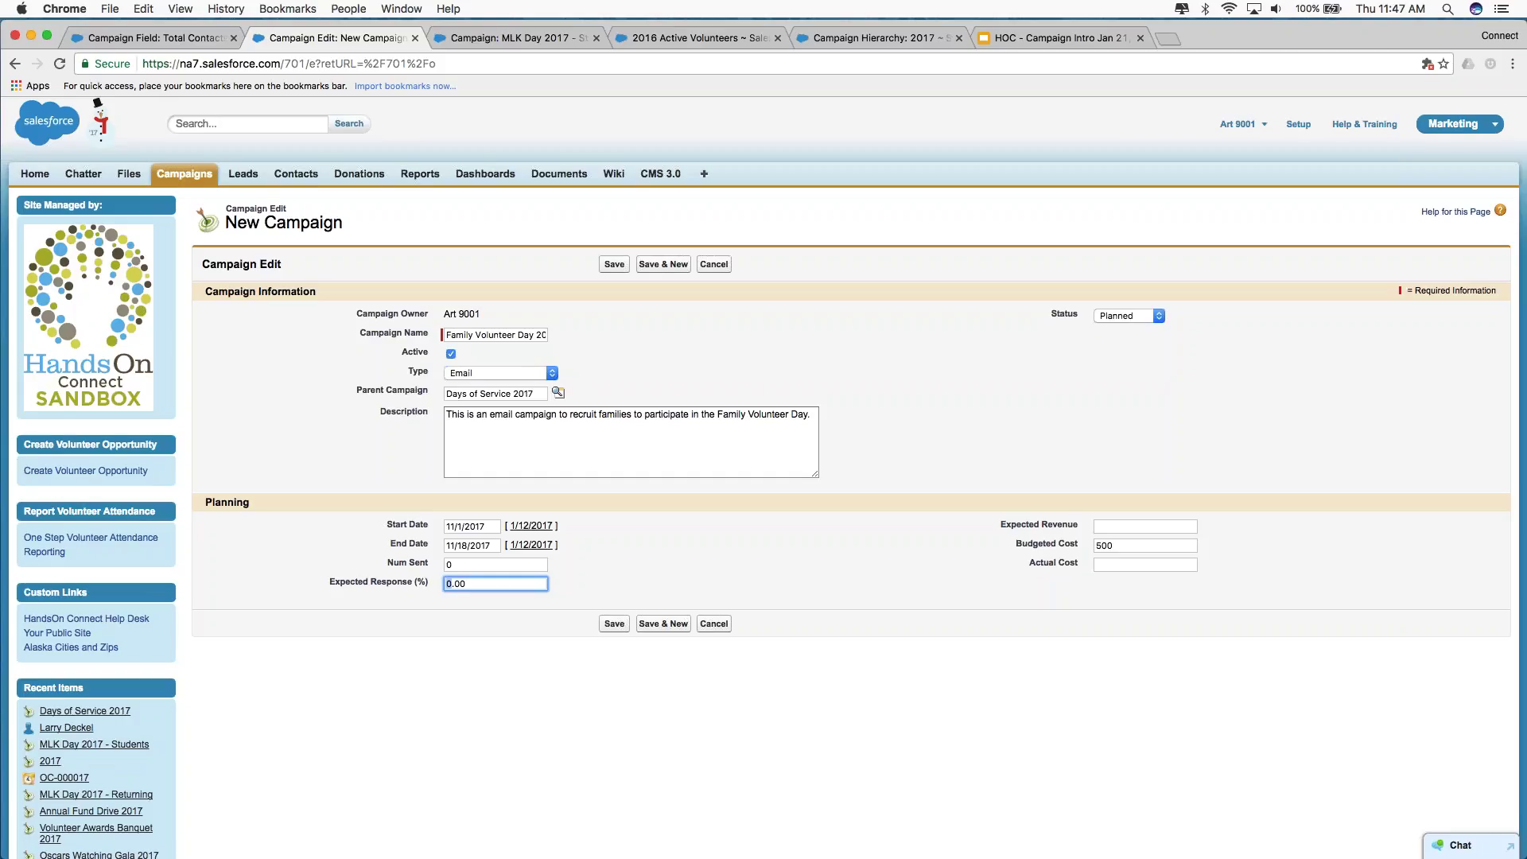
{"action": "type", "text": "6"}
{"action": "type", "text": "55"}
{"action": "left_click", "coordinate": [614, 625]}
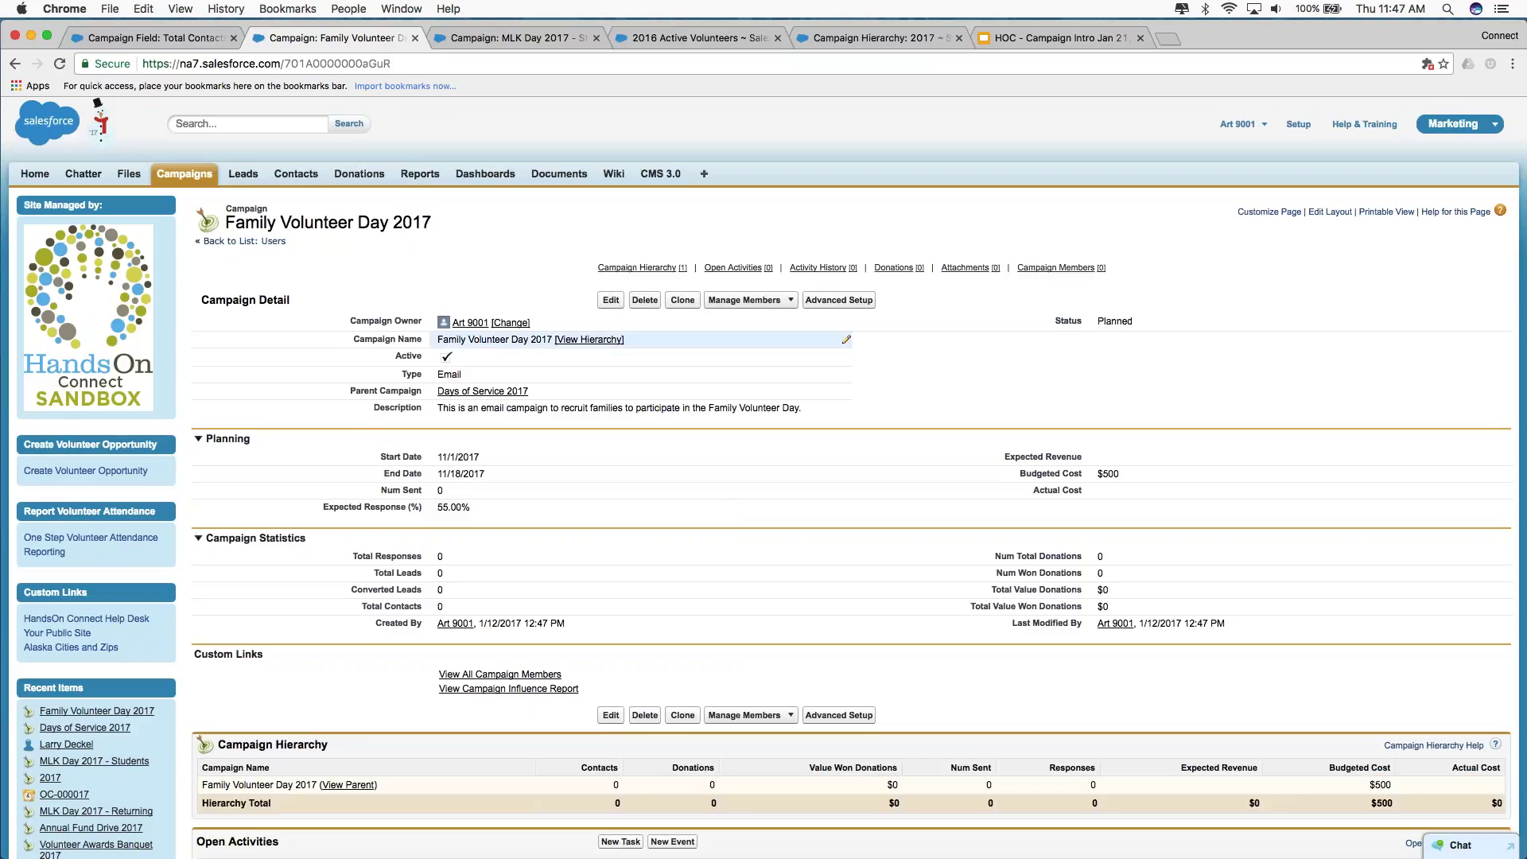
Open the parent campaign from the new campaign's hierarchy and examine the child campaigns and their totals.
{"action": "scroll", "coordinate": [846, 507], "scroll_direction": "down", "scroll_amount": 1}
{"action": "scroll", "coordinate": [846, 506], "scroll_direction": "up", "scroll_amount": 1}
{"action": "left_click", "coordinate": [339, 786]}
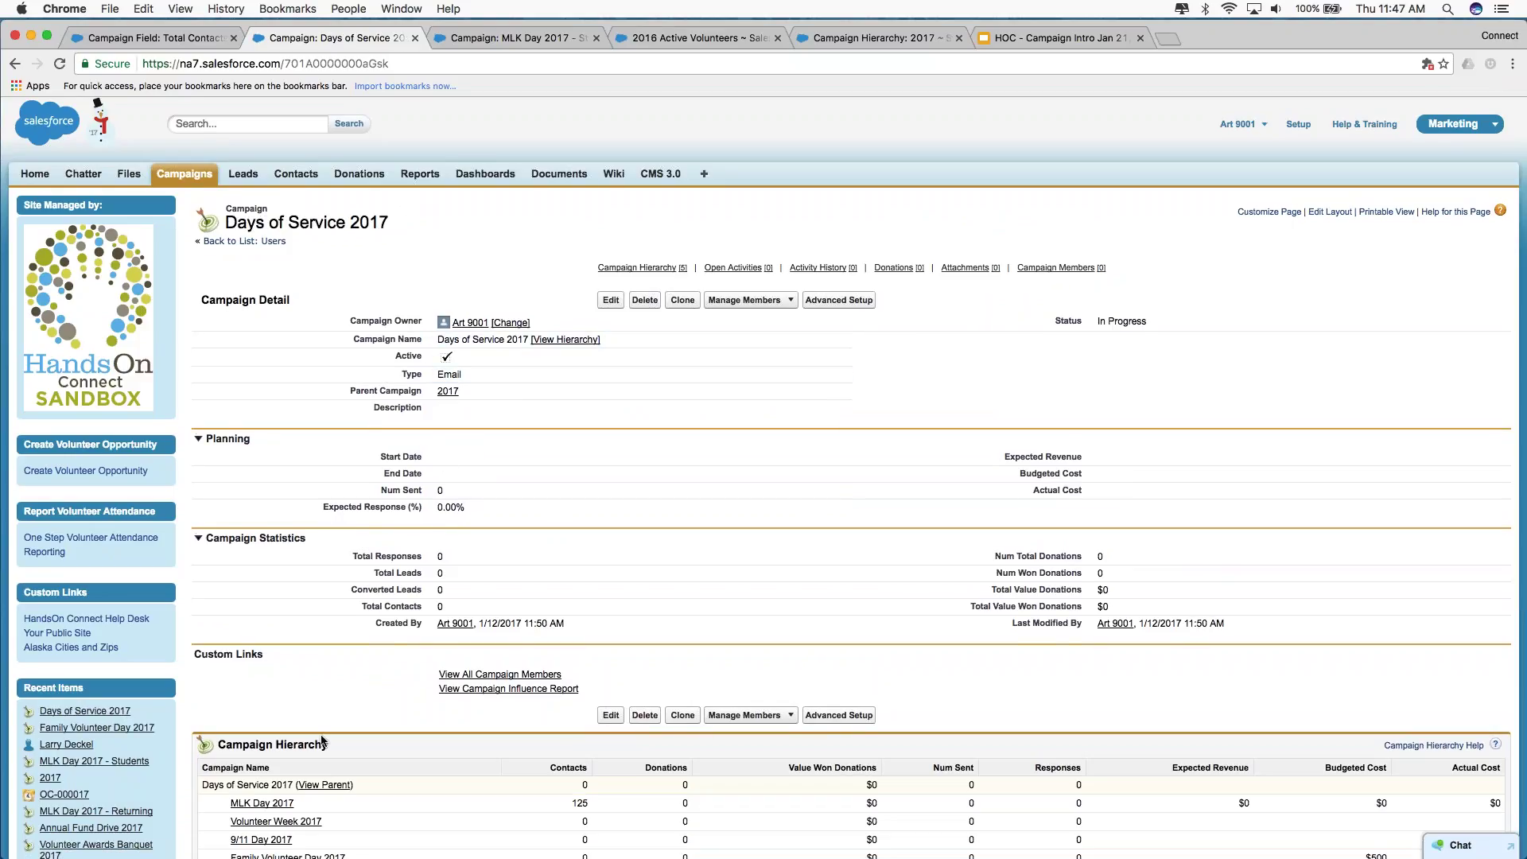
{"action": "scroll", "coordinate": [324, 740], "scroll_direction": "down", "scroll_amount": 3}
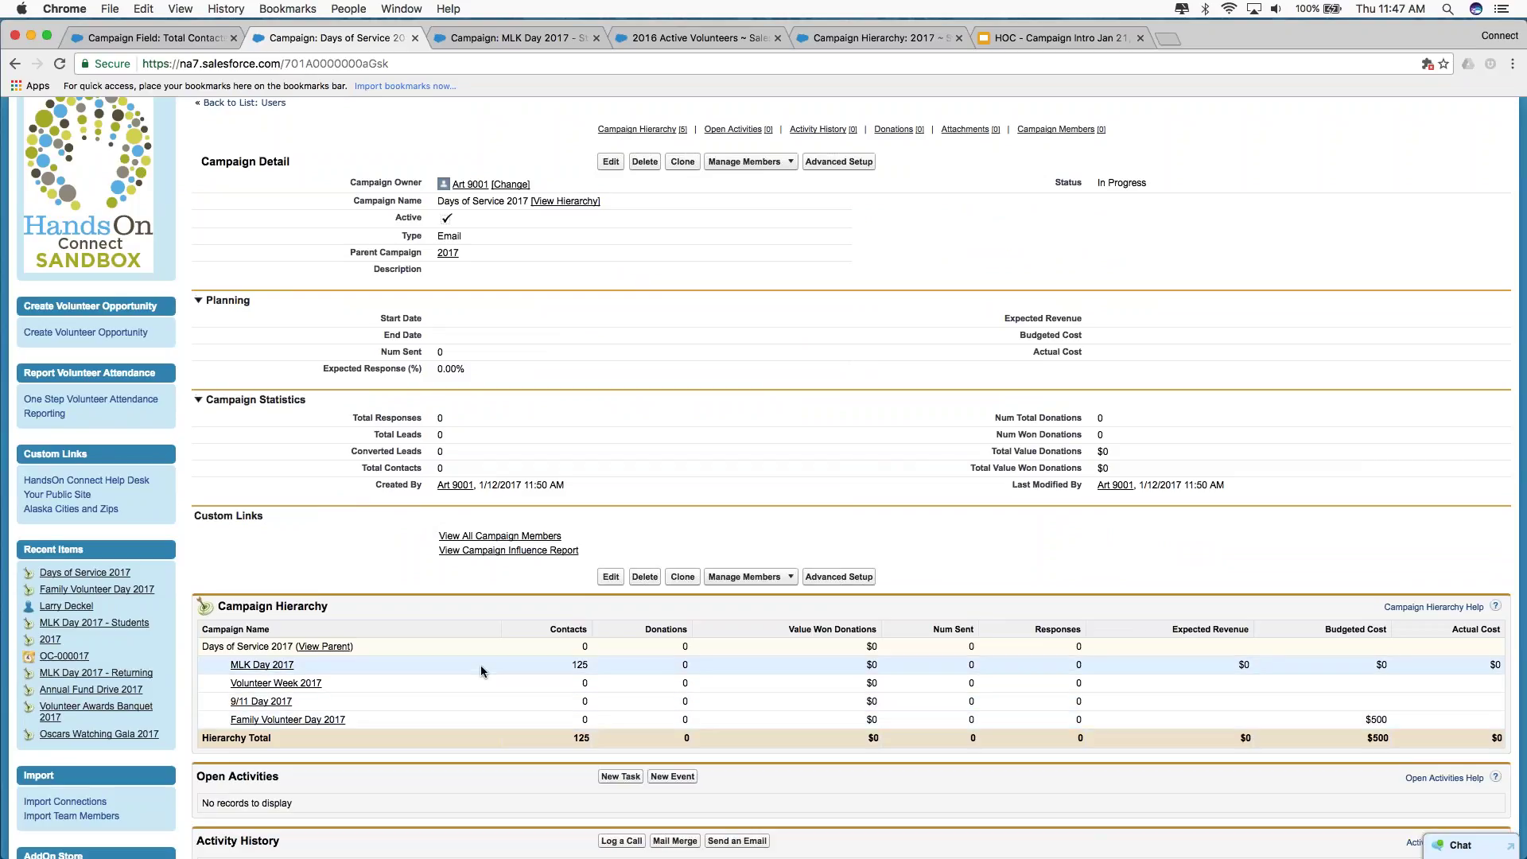
{"action": "scroll", "coordinate": [481, 665], "scroll_direction": "up", "scroll_amount": 2}
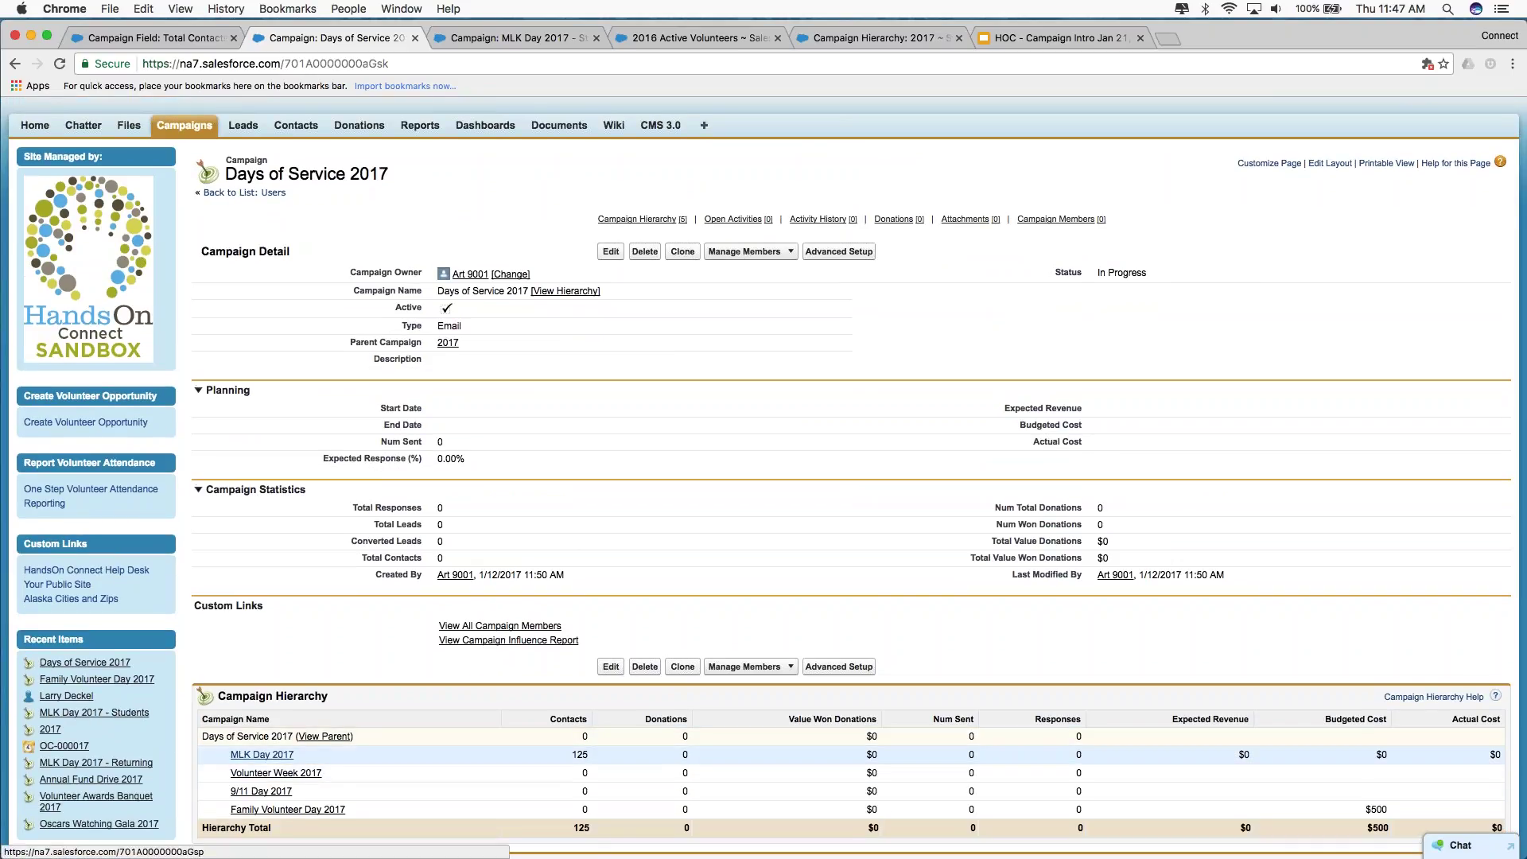
Open the MLK Day 2017 campaign from the hierarchy and examine its own child campaigns.
{"action": "left_click", "coordinate": [262, 754]}
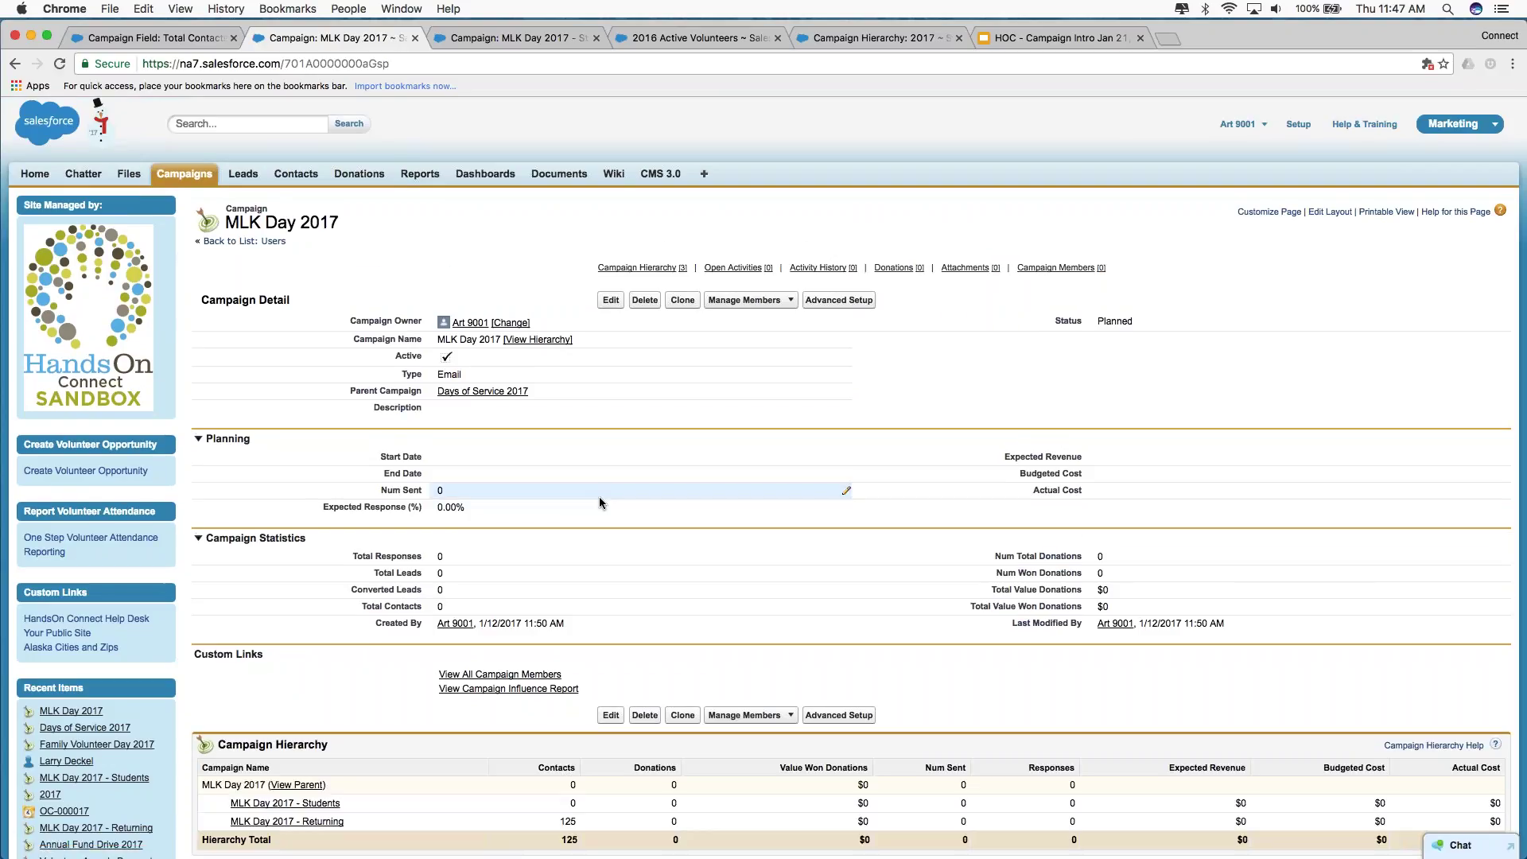
{"action": "scroll", "coordinate": [599, 496], "scroll_direction": "down", "scroll_amount": 2}
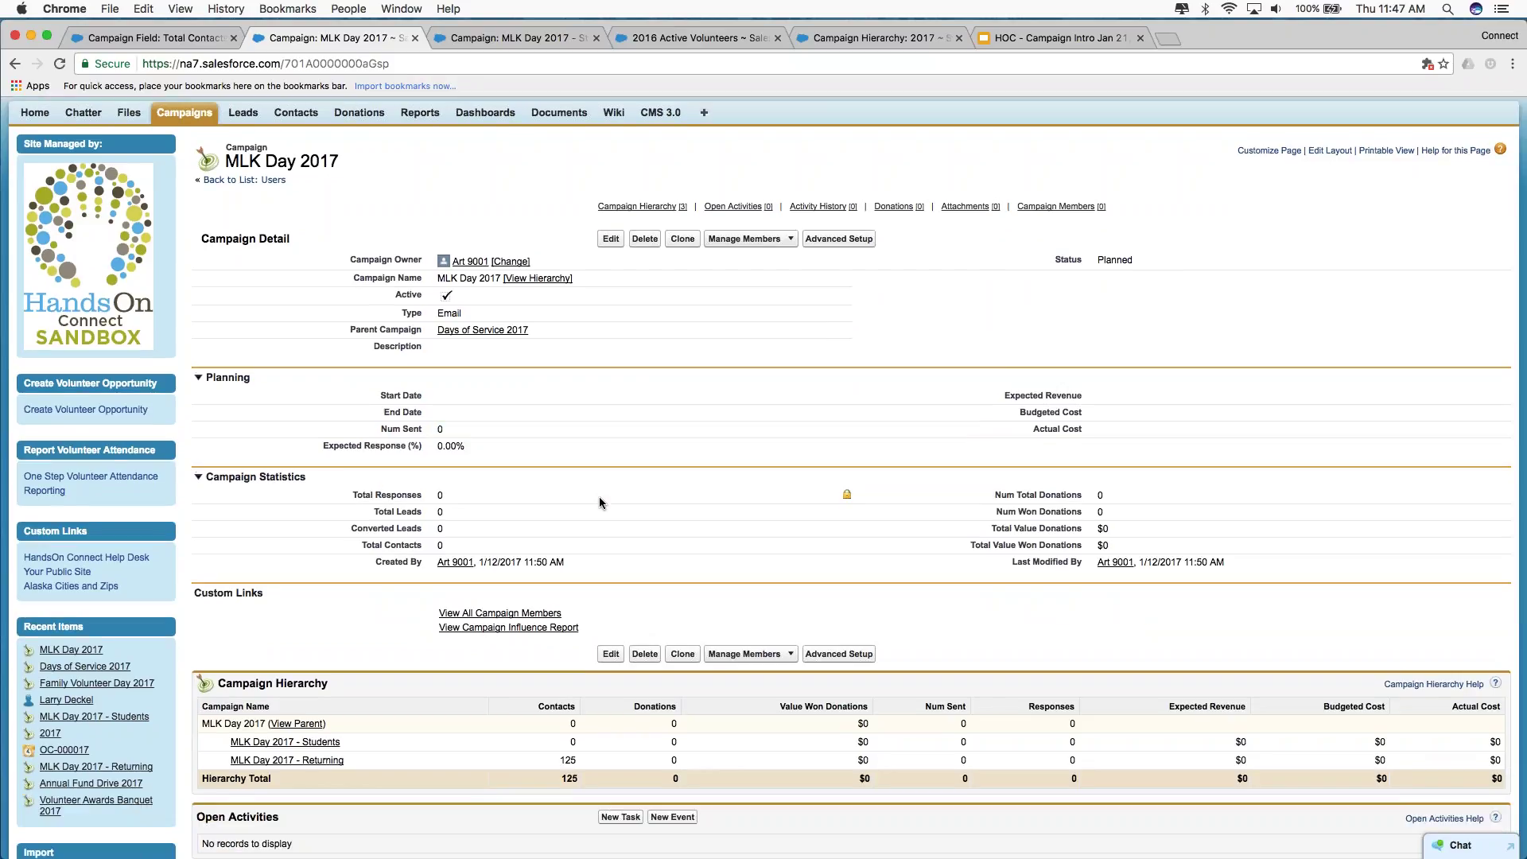
{"action": "scroll", "coordinate": [599, 496], "scroll_direction": "down", "scroll_amount": 1}
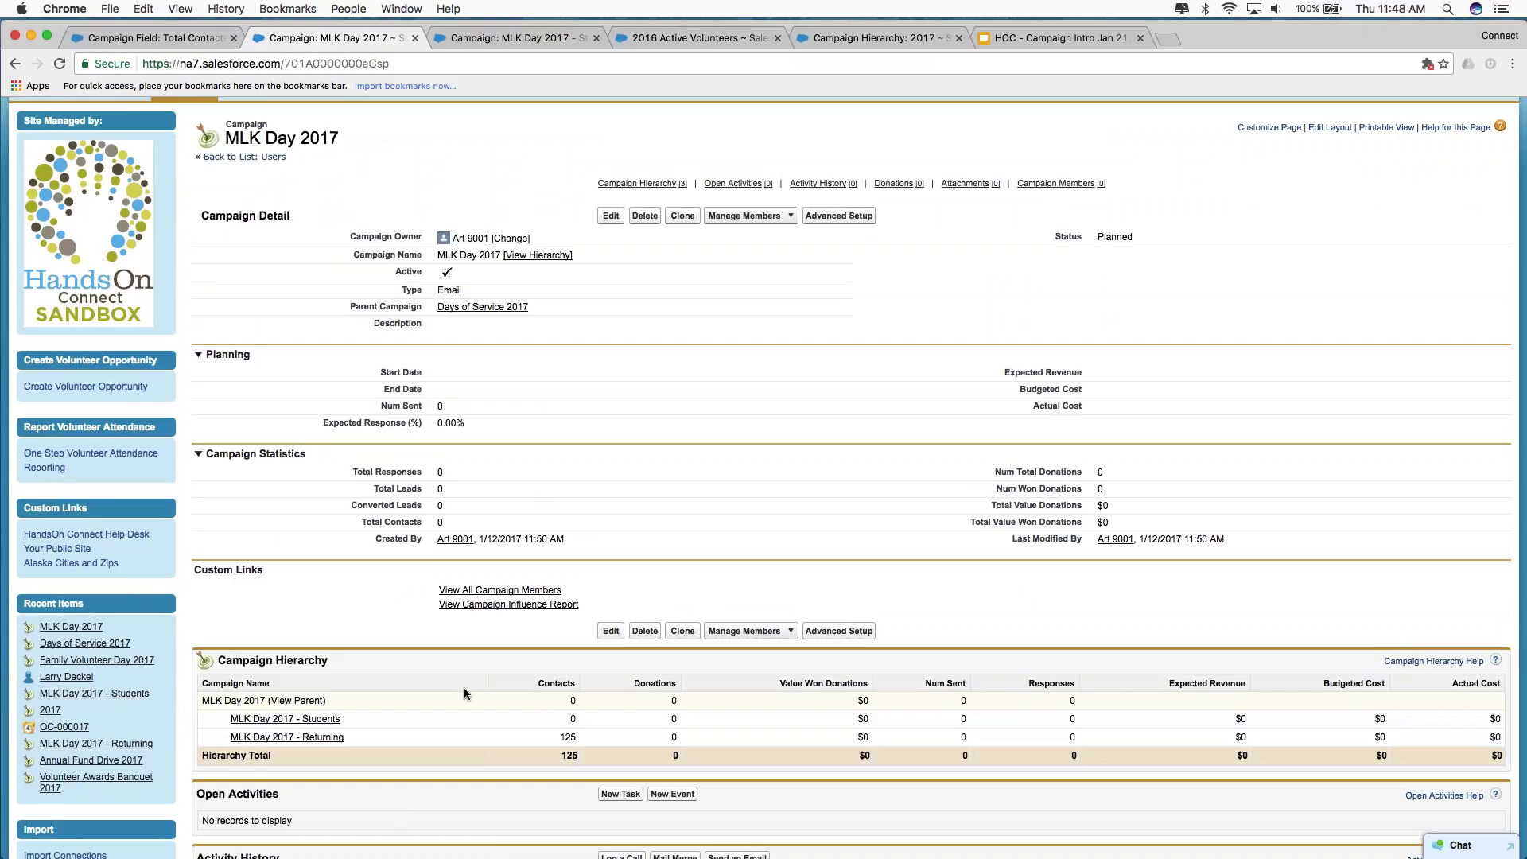
{"action": "triple_click", "coordinate": [318, 659]}
{"action": "scroll", "coordinate": [350, 668], "scroll_direction": "down", "scroll_amount": 1}
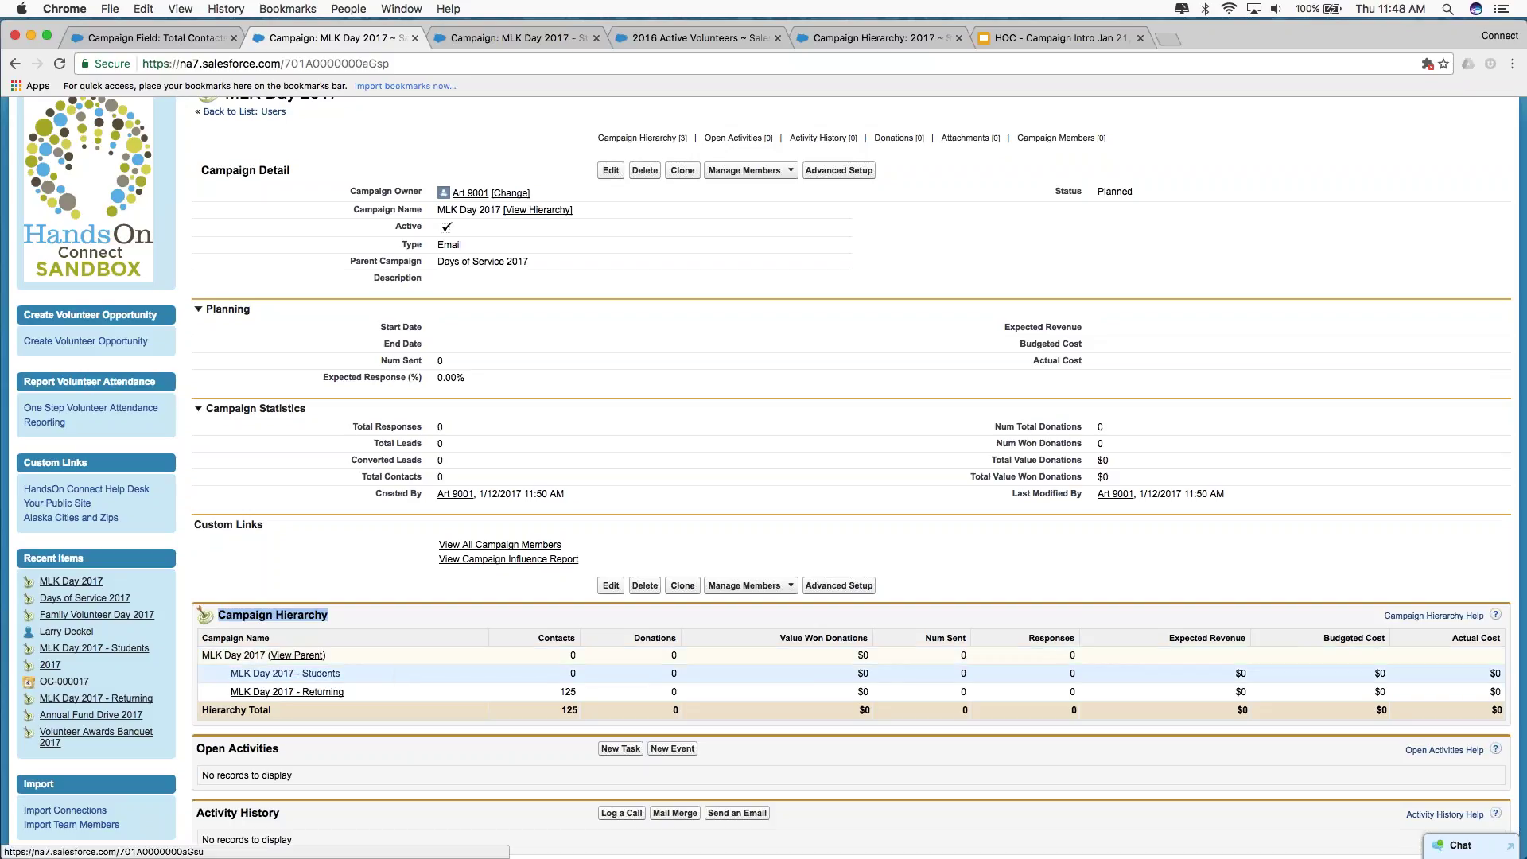
Open the MLK Day 2017 - Students campaign and read its description of the target volunteers.
{"action": "left_click", "coordinate": [285, 674]}
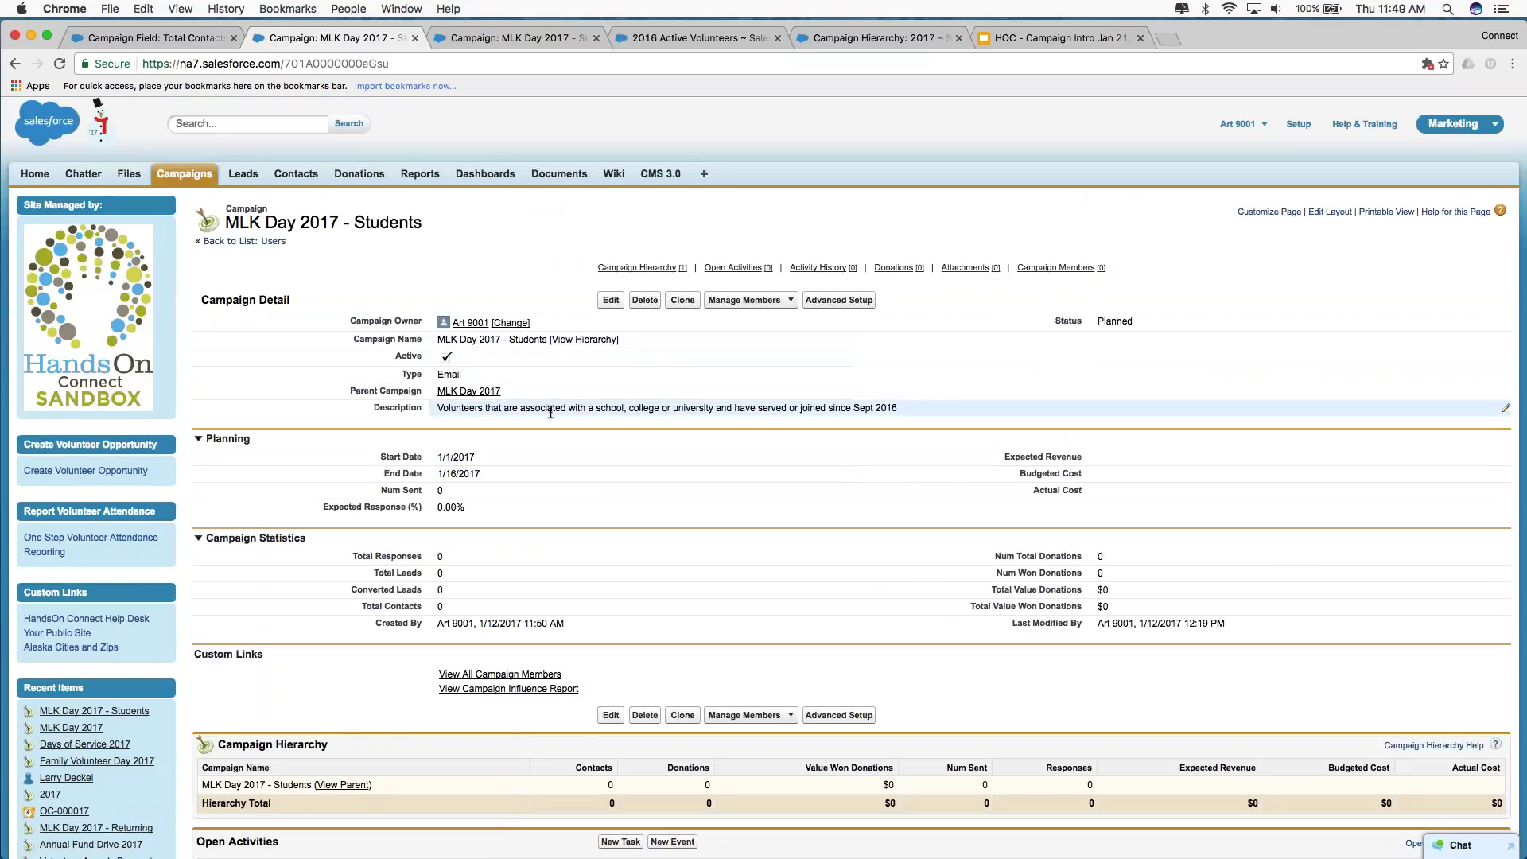
{"action": "left_click_drag", "start_coordinate": [437, 408], "coordinate": [744, 418]}
{"action": "left_click", "coordinate": [744, 419]}
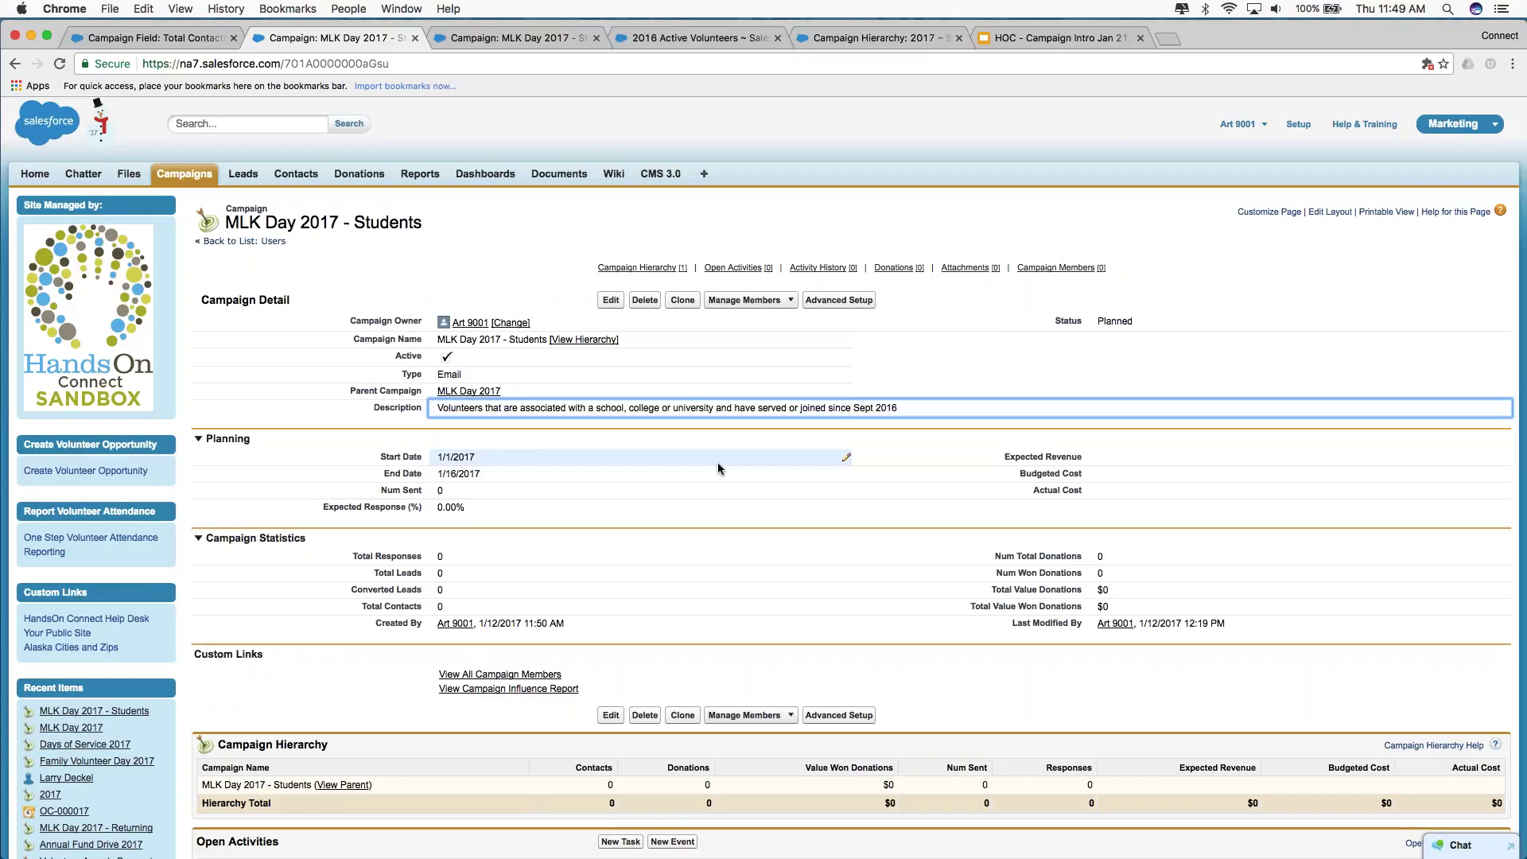
Start adding members to the MLK Day 2017 - Students campaign by search, choose Contacts as member type and check the existing views.
{"action": "left_click", "coordinate": [768, 305]}
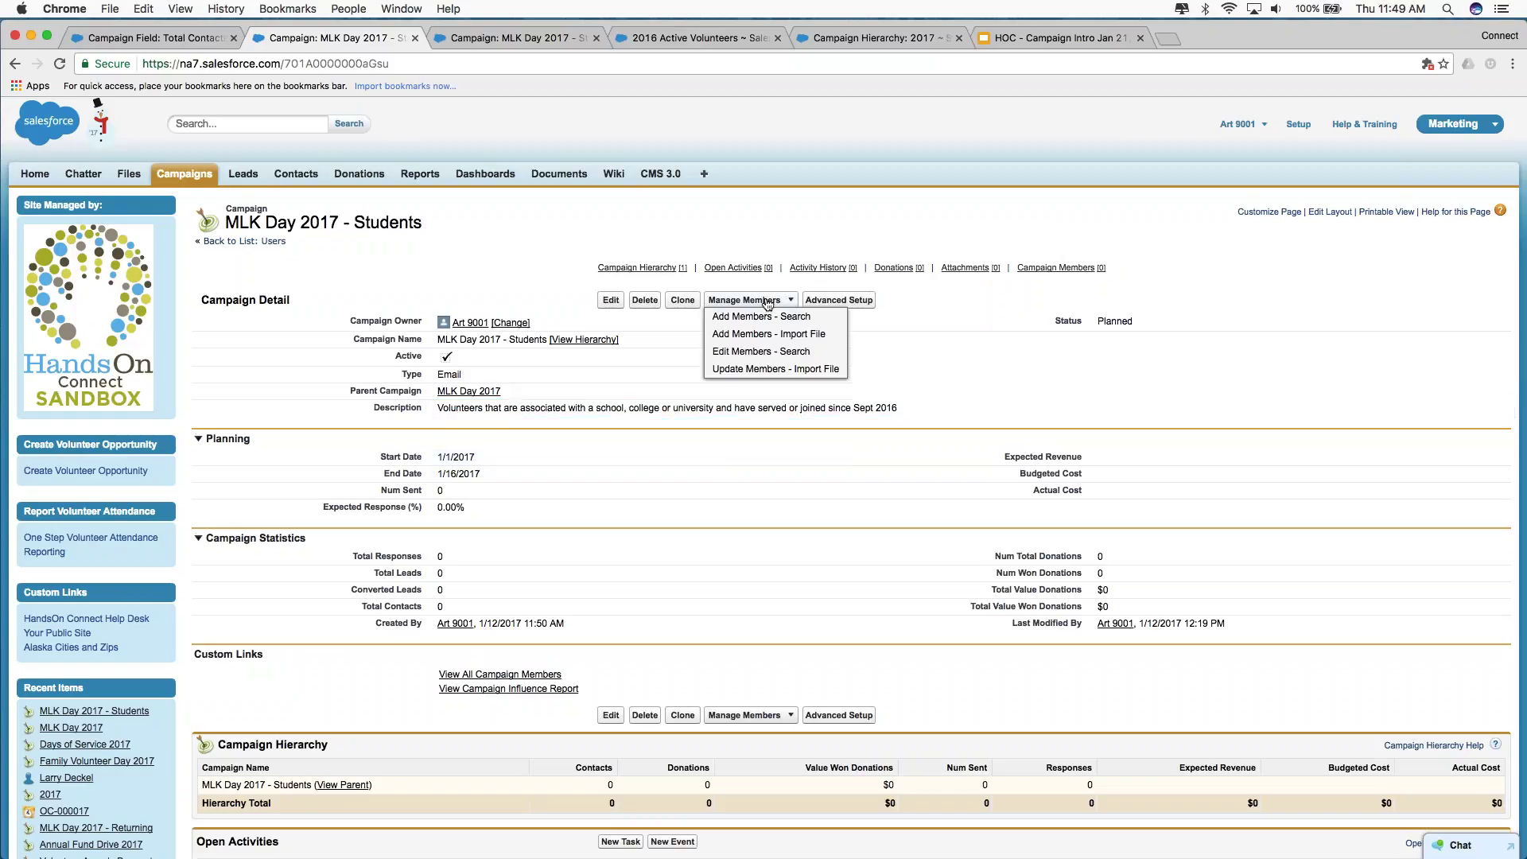
{"action": "left_click", "coordinate": [759, 316]}
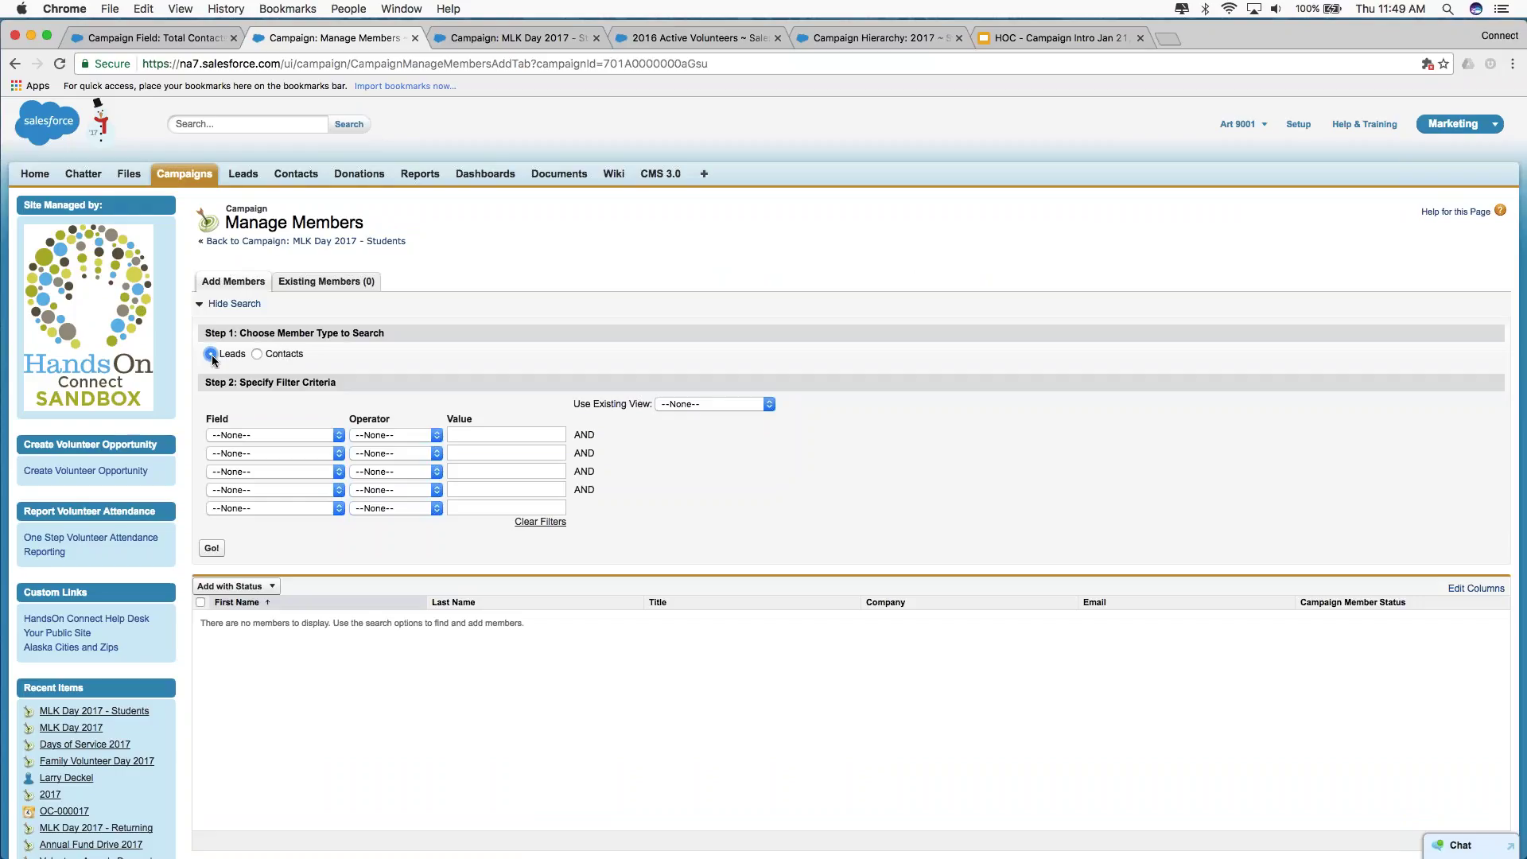
{"action": "left_click", "coordinate": [257, 353]}
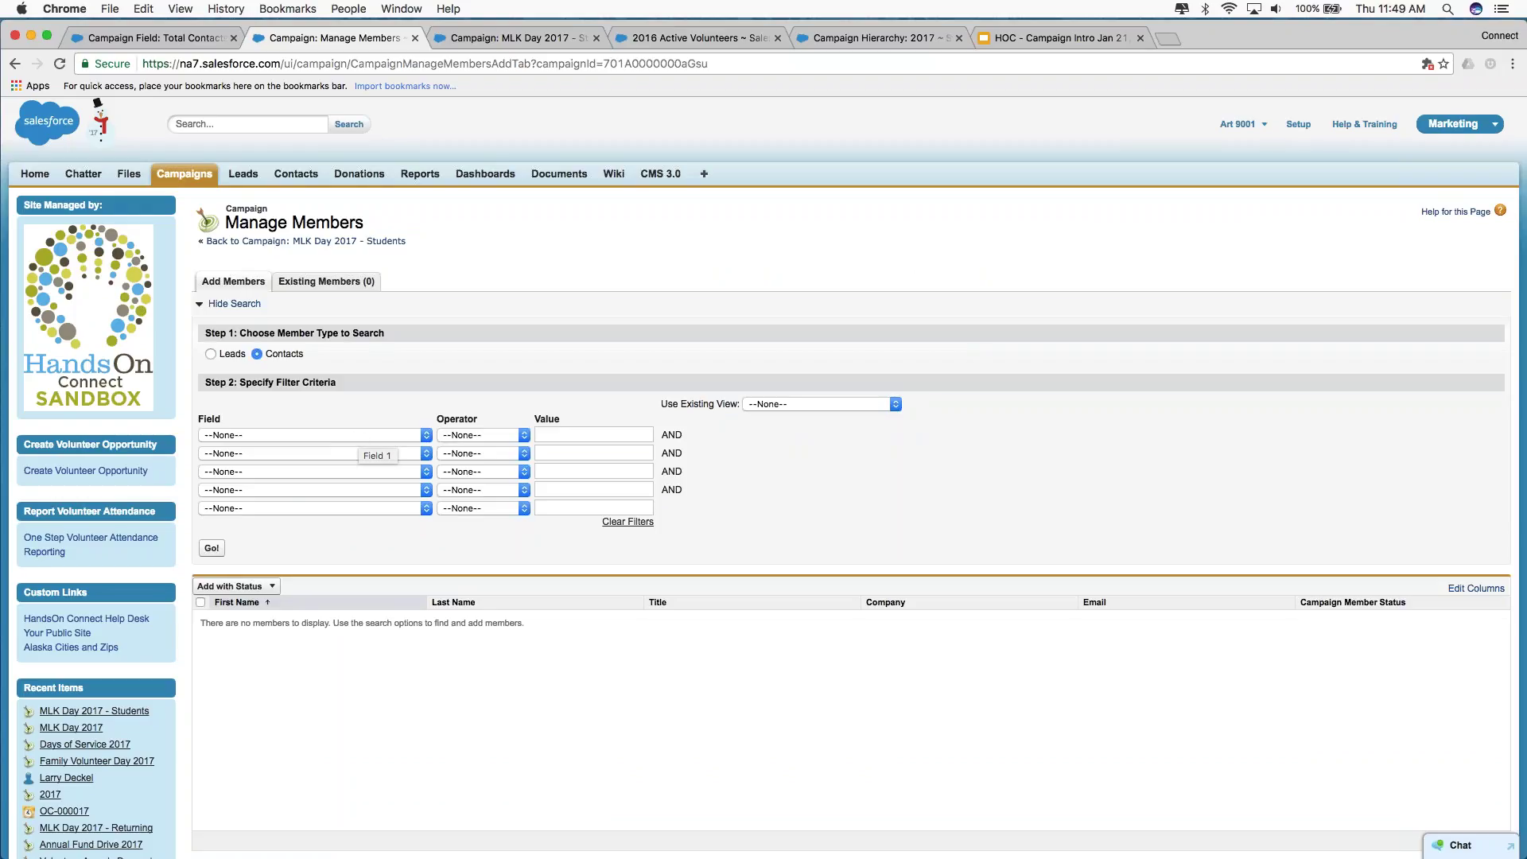
{"action": "left_click", "coordinate": [792, 406]}
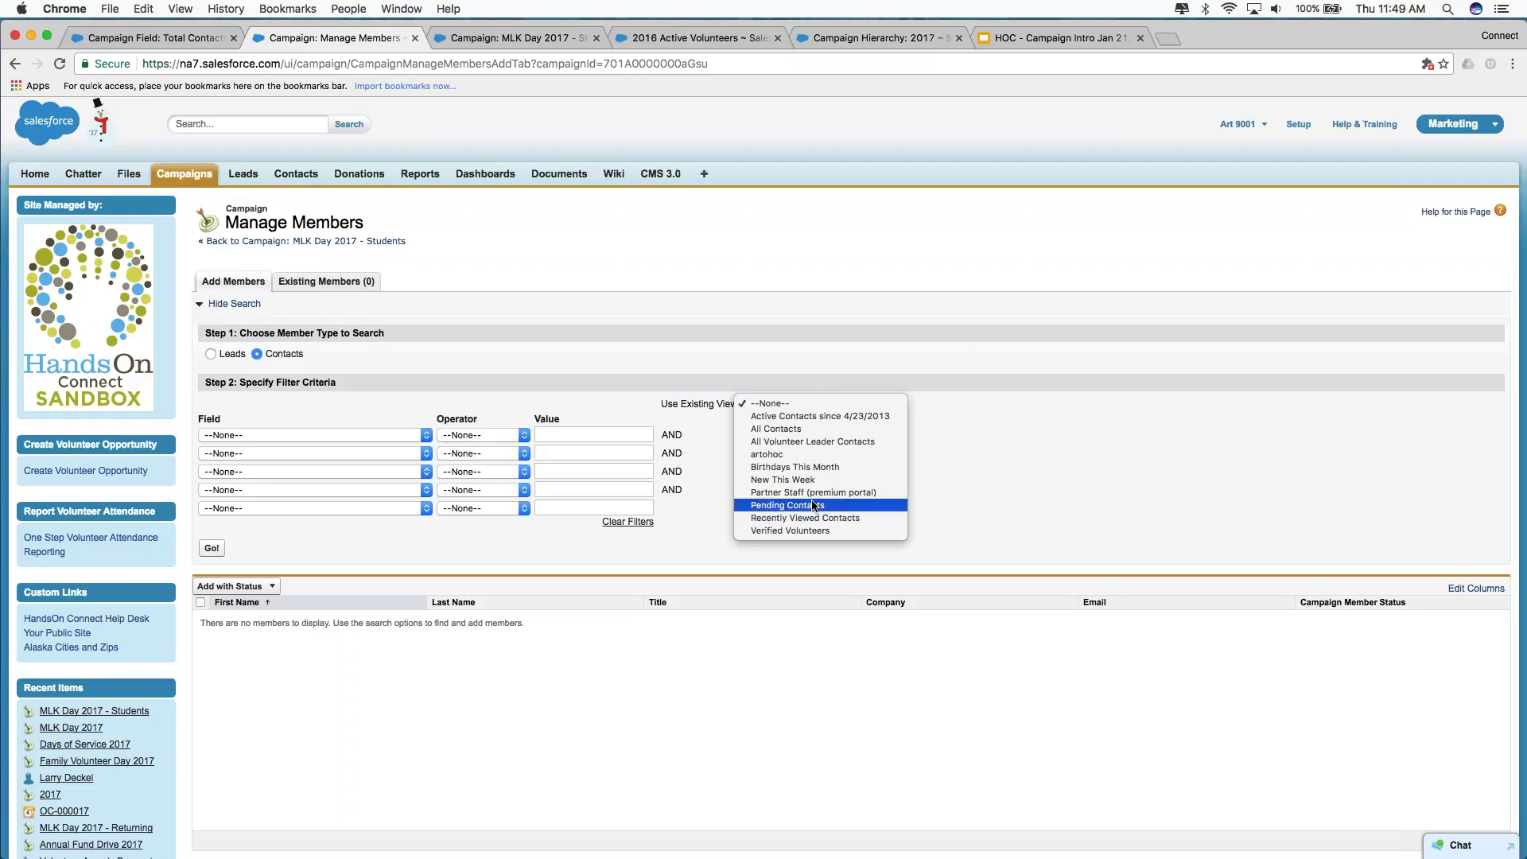
{"action": "left_click", "coordinate": [358, 436]}
Filter the contacts by Organization Name contains "school" and run the member search.
{"action": "left_click", "coordinate": [358, 436]}
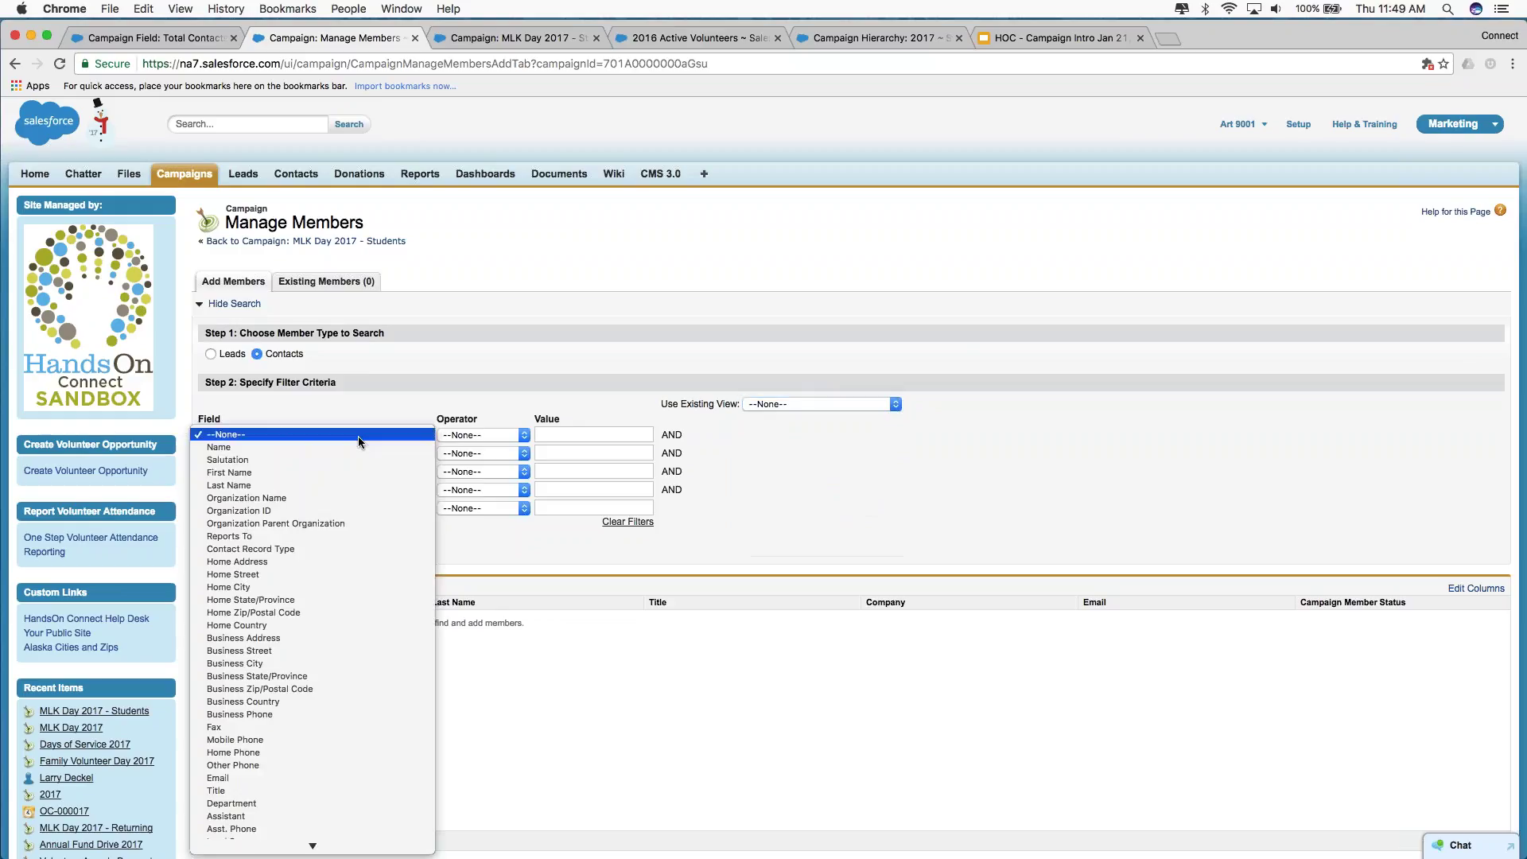
{"action": "left_click", "coordinate": [348, 496]}
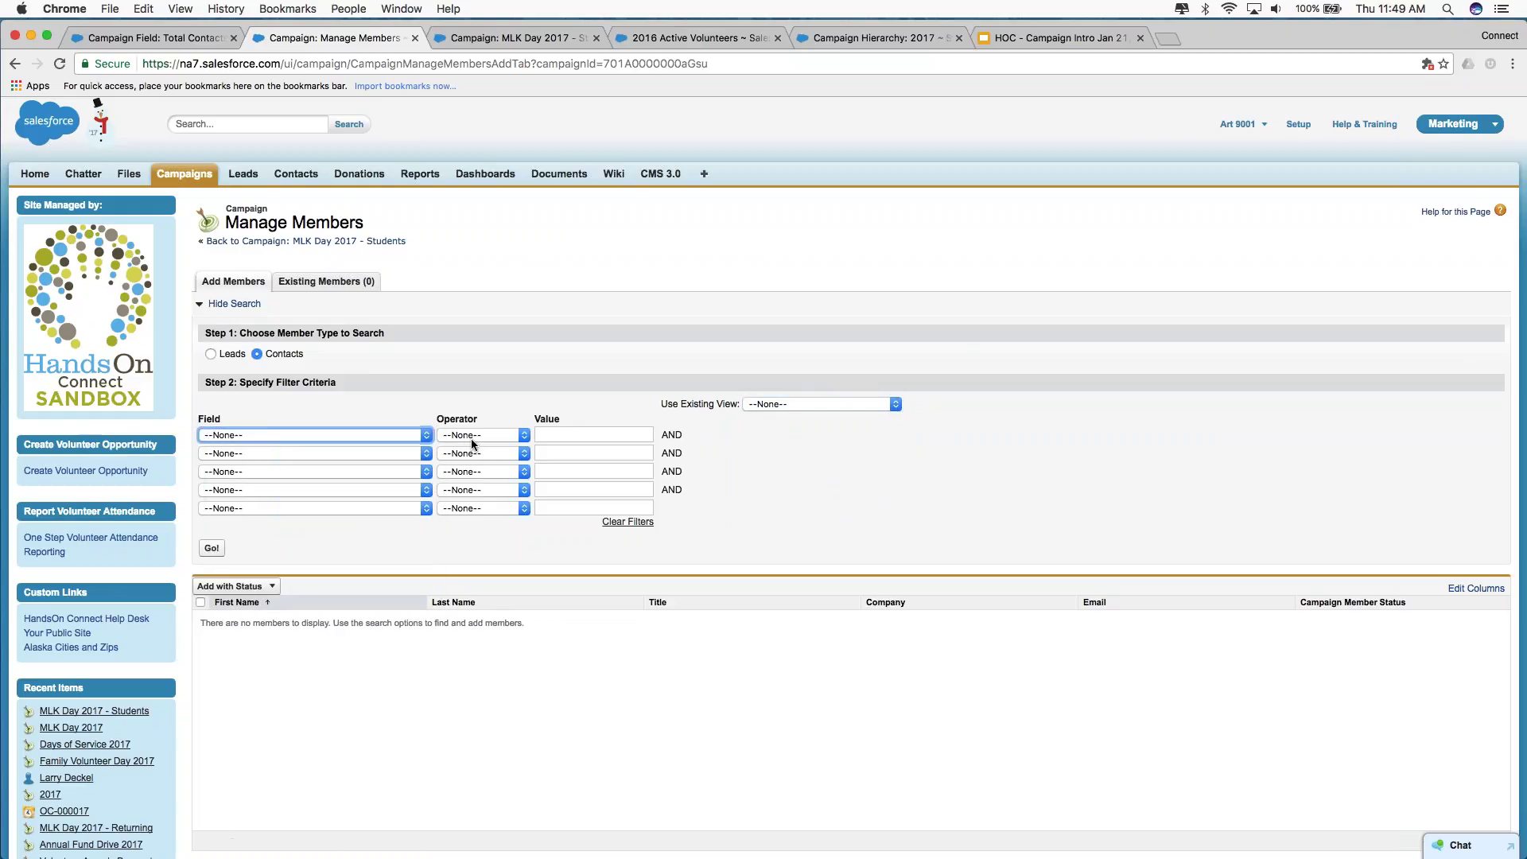
{"action": "left_click", "coordinate": [567, 435]}
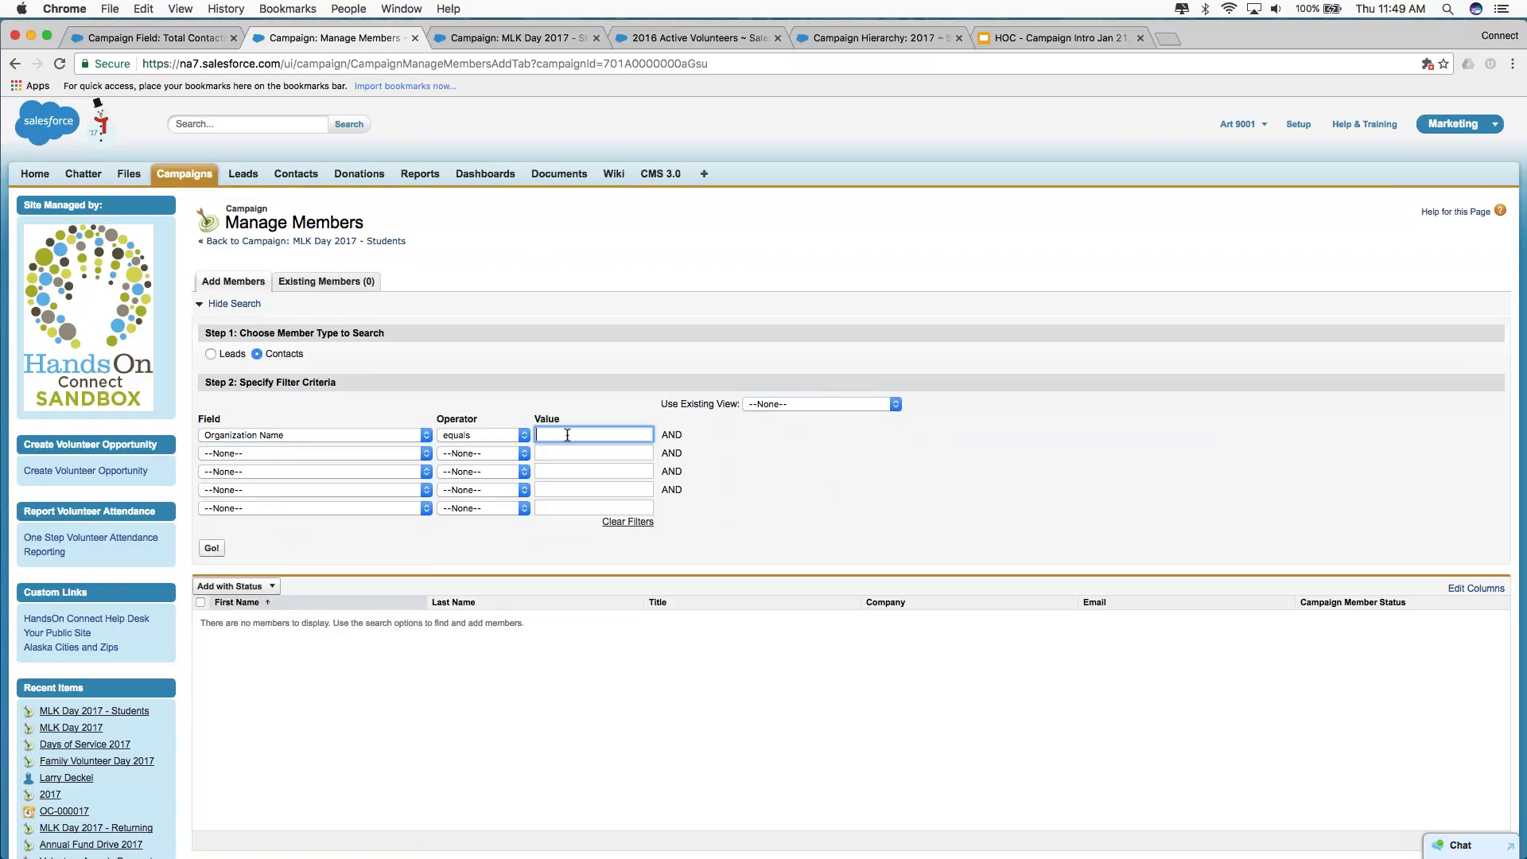
{"action": "left_click", "coordinate": [499, 435]}
{"action": "left_click", "coordinate": [493, 477]}
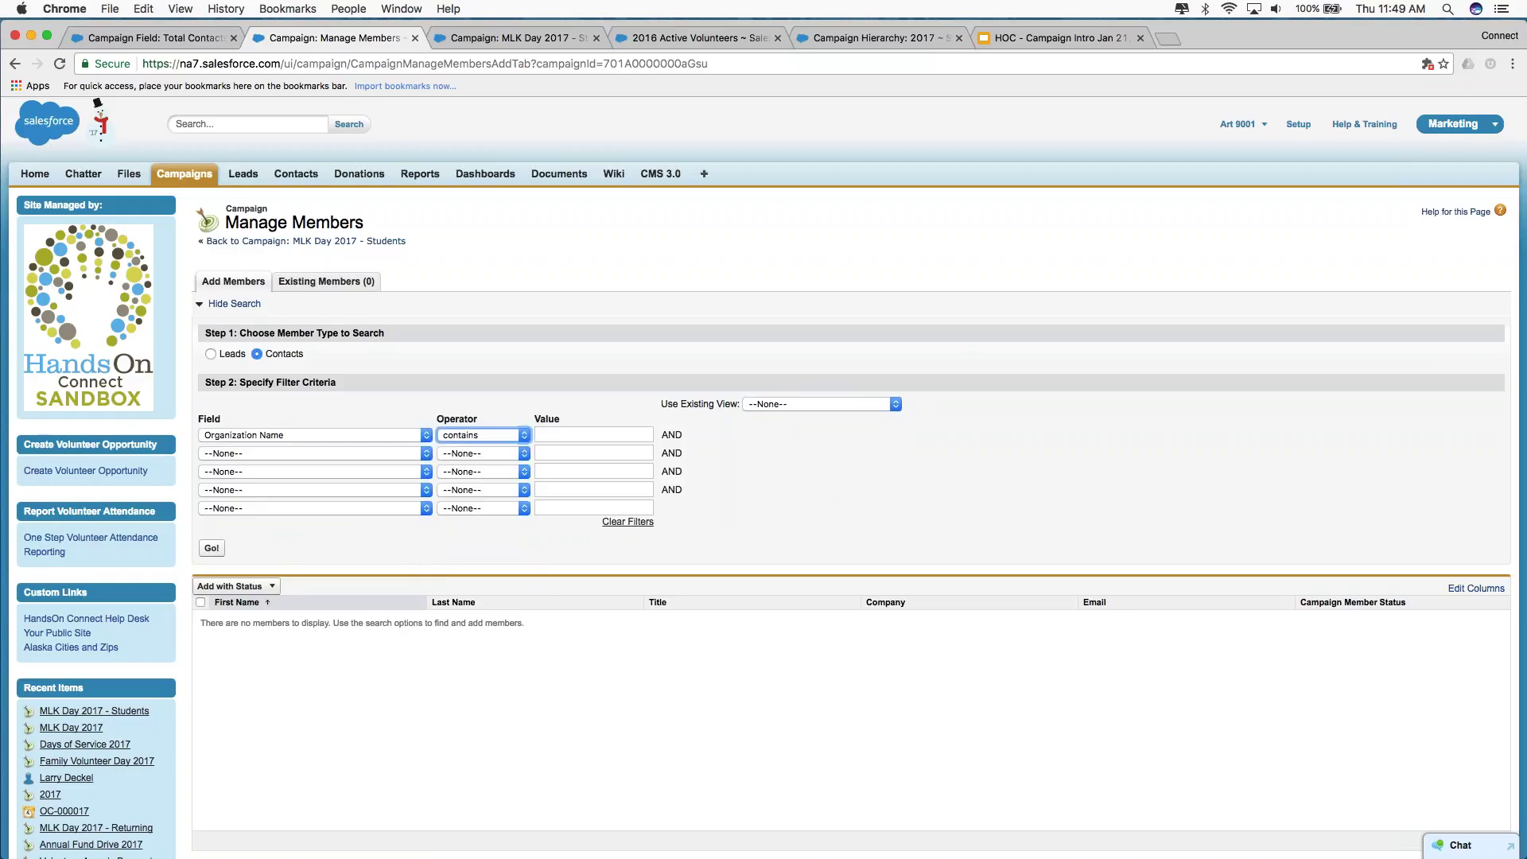
{"action": "type", "text": "school"}
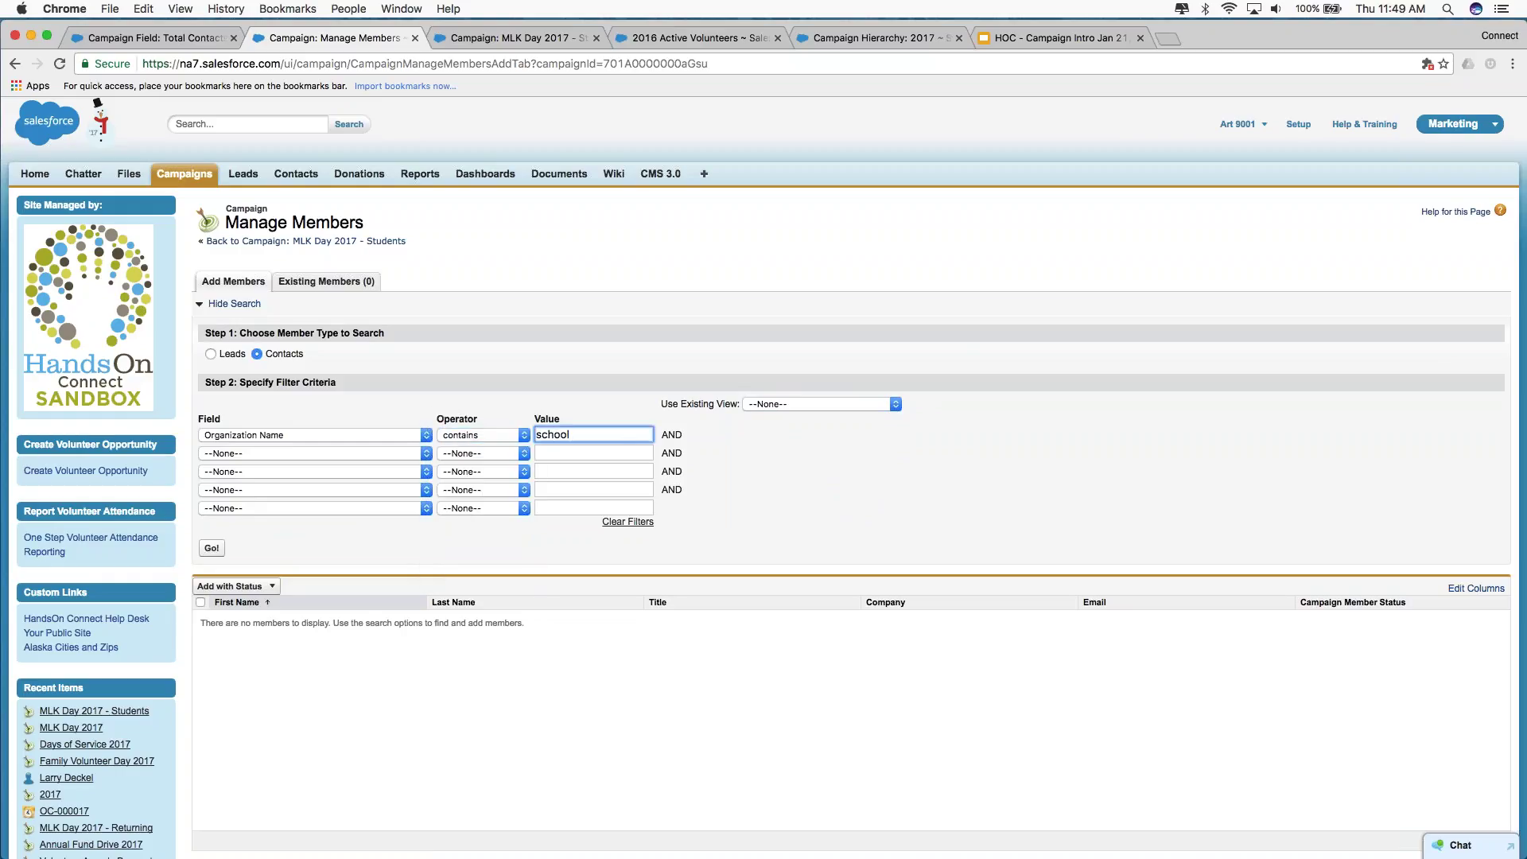
{"action": "left_click", "coordinate": [211, 548]}
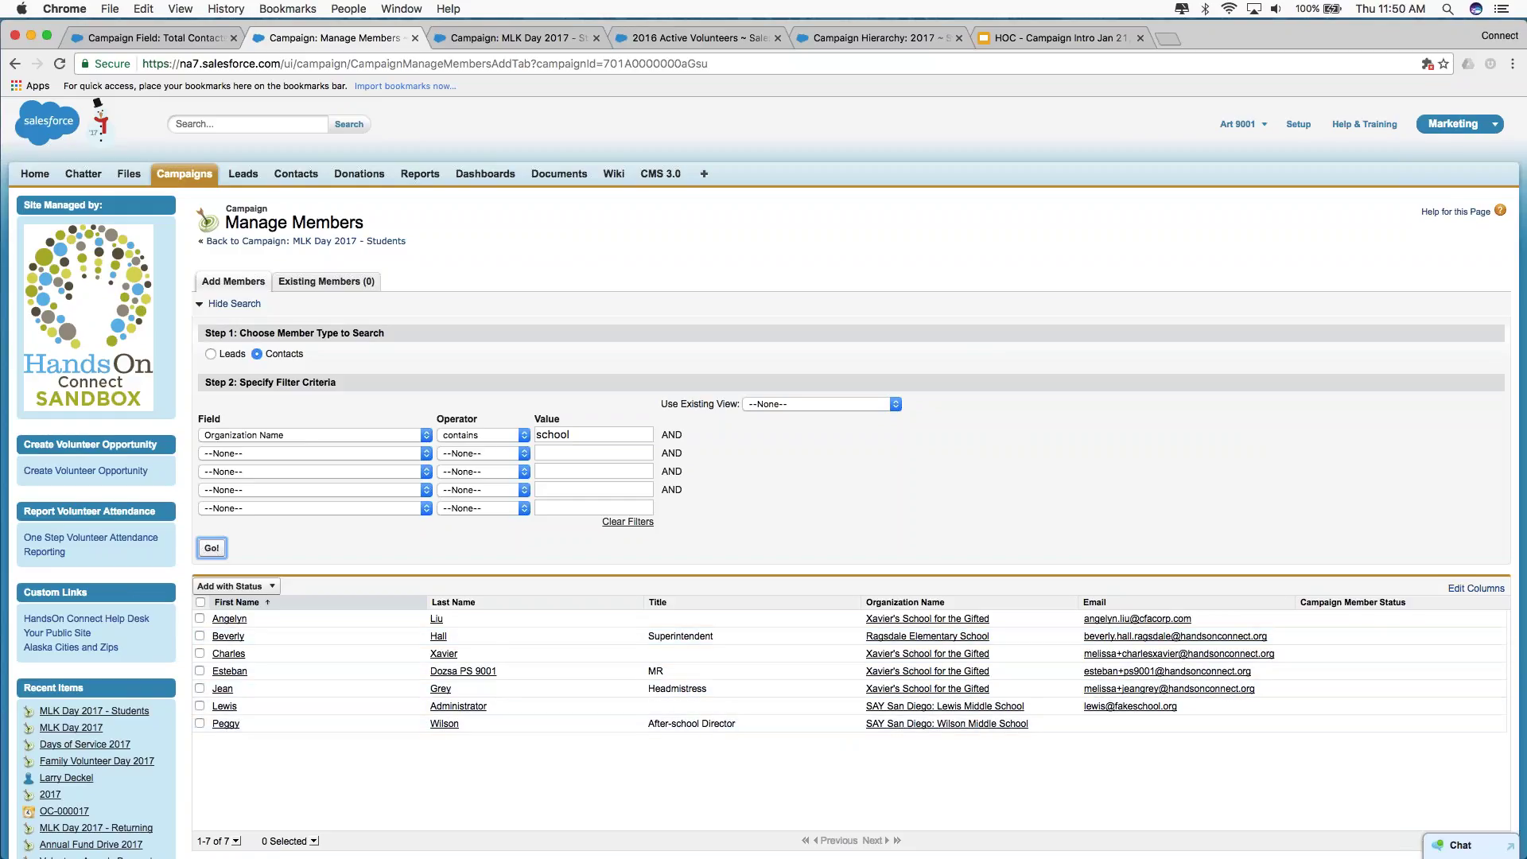
Add all the contacts found by the school search to the MLK Day 2017 - Students campaign with status Sent.
{"action": "left_click", "coordinate": [200, 603]}
{"action": "left_click", "coordinate": [272, 586]}
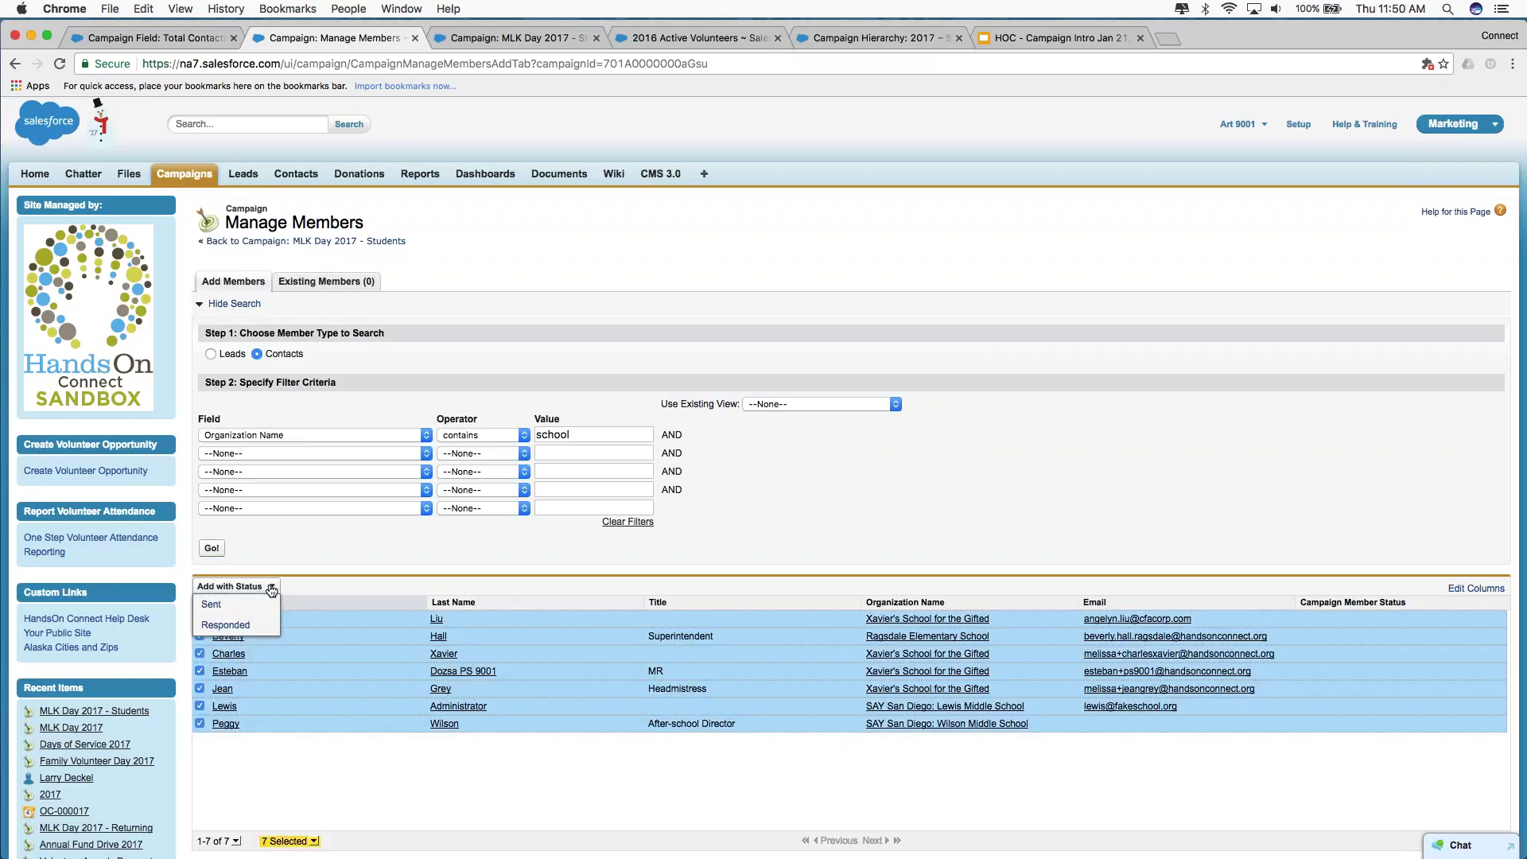
{"action": "left_click", "coordinate": [212, 604]}
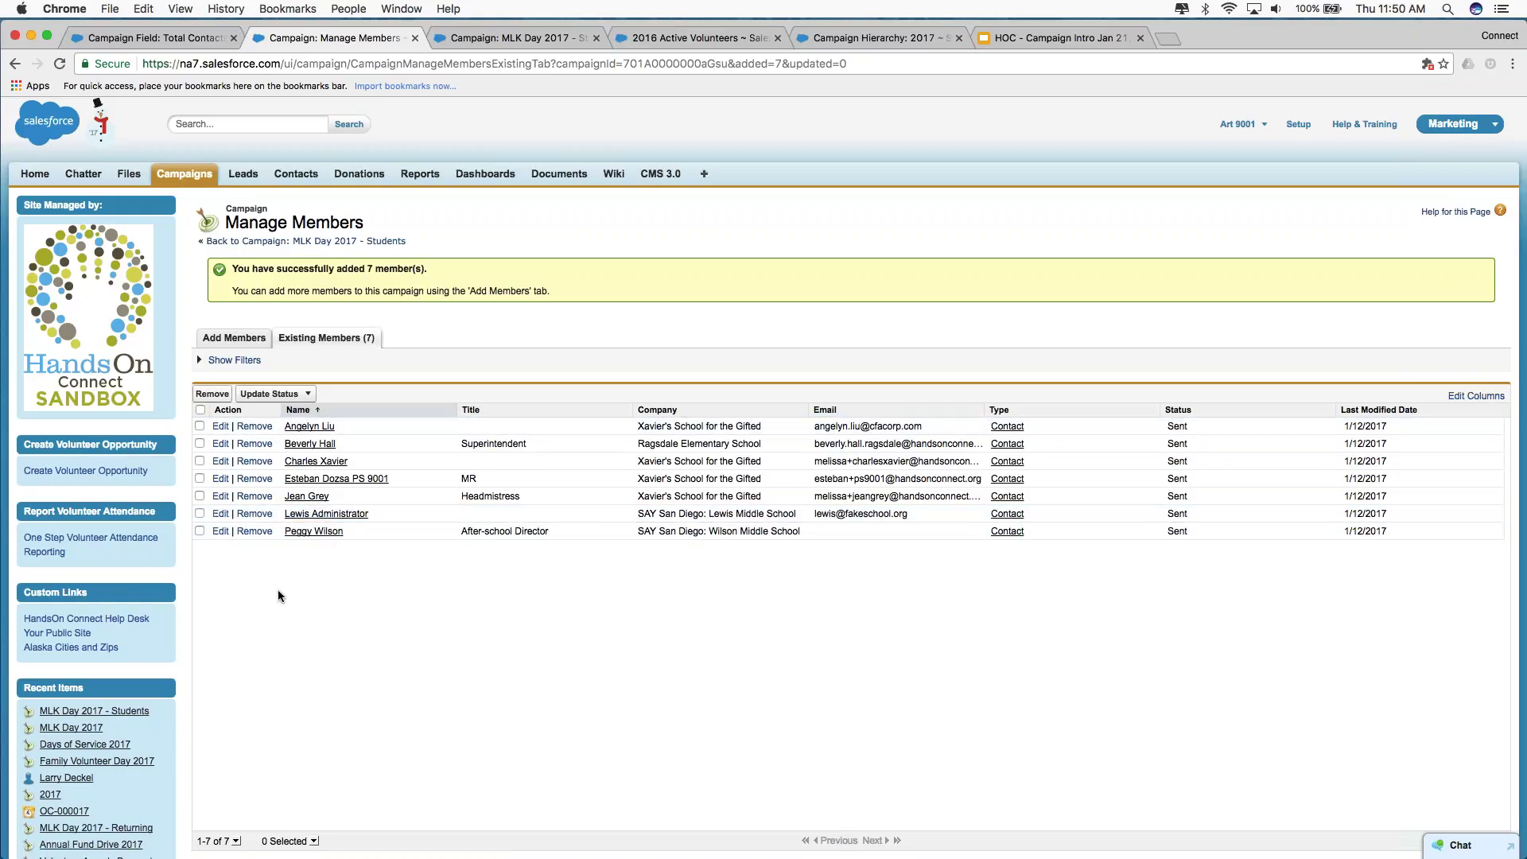
Update the campaign member status of the contact titled Headmistress to Responded.
{"action": "left_click", "coordinate": [200, 495]}
{"action": "left_click", "coordinate": [270, 394]}
{"action": "left_click", "coordinate": [269, 433]}
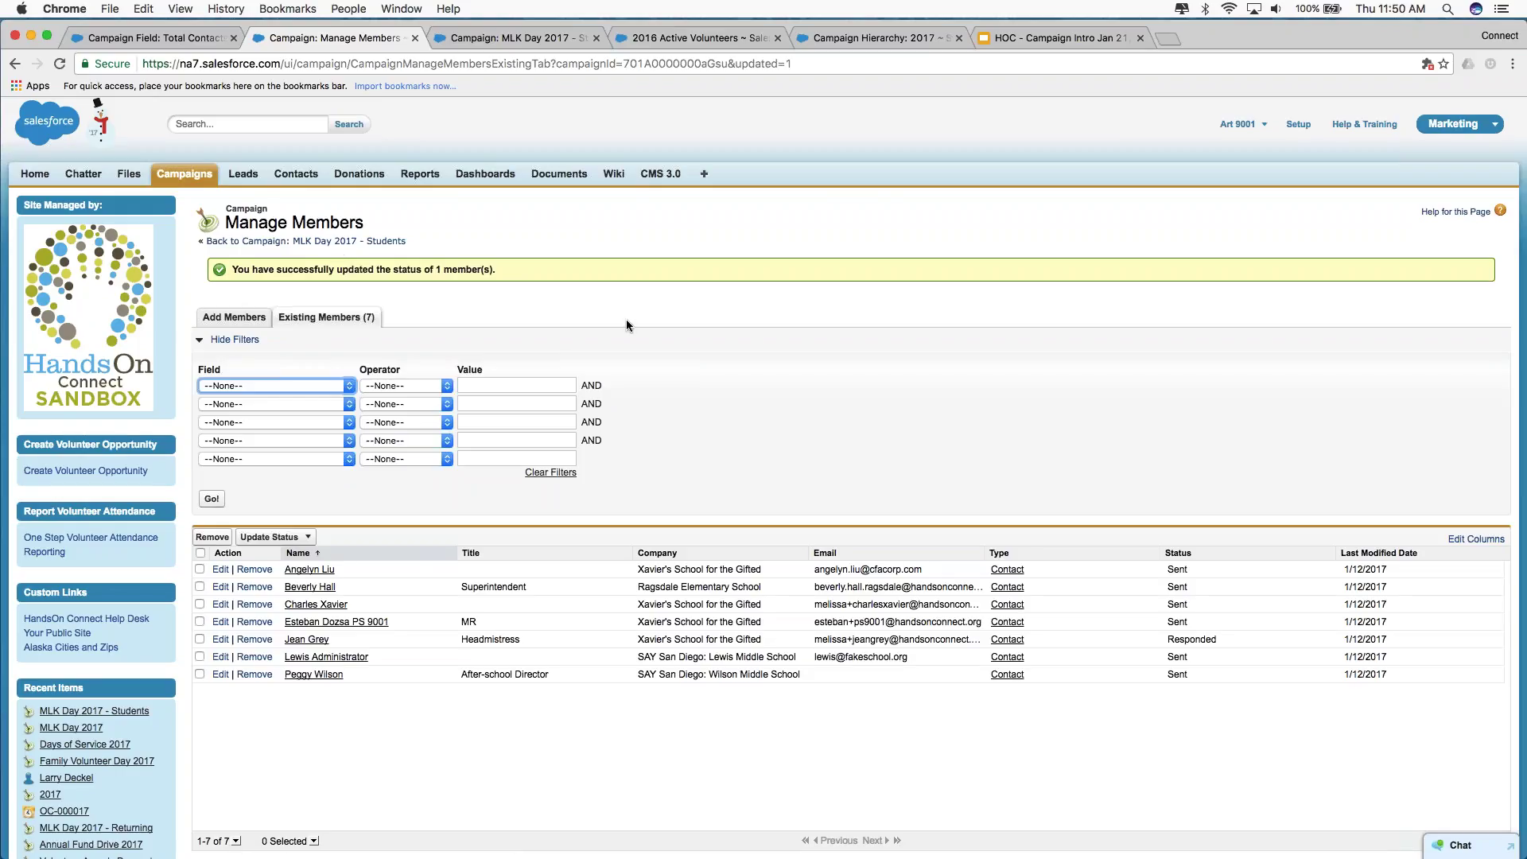
Return to the MLK Day 2017 - Students campaign and review its statistics, hierarchy and campaign members.
{"action": "left_click", "coordinate": [340, 241]}
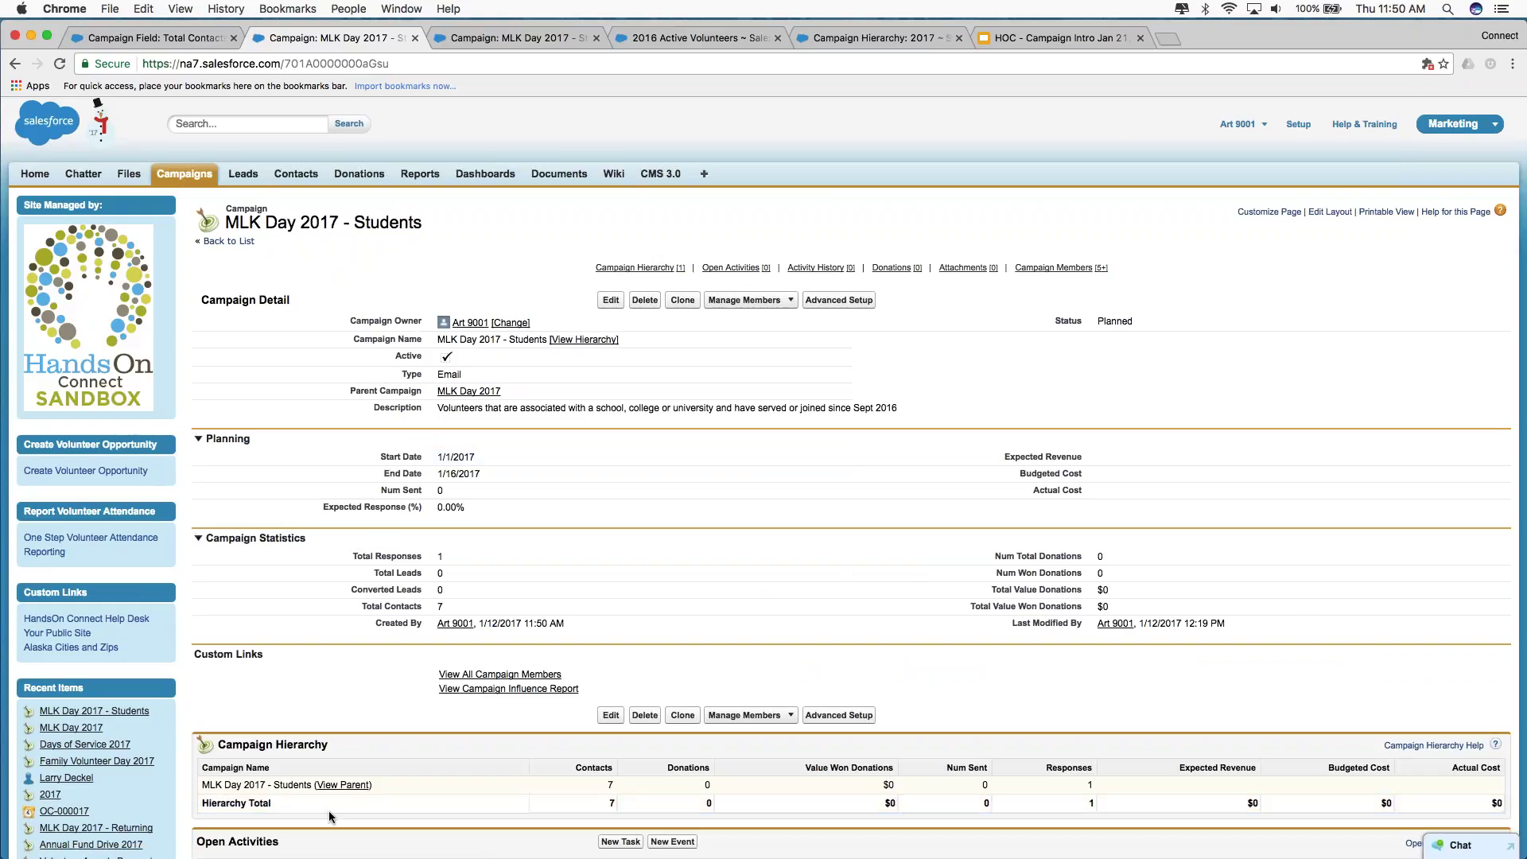
{"action": "scroll", "coordinate": [458, 663], "scroll_direction": "down", "scroll_amount": 5}
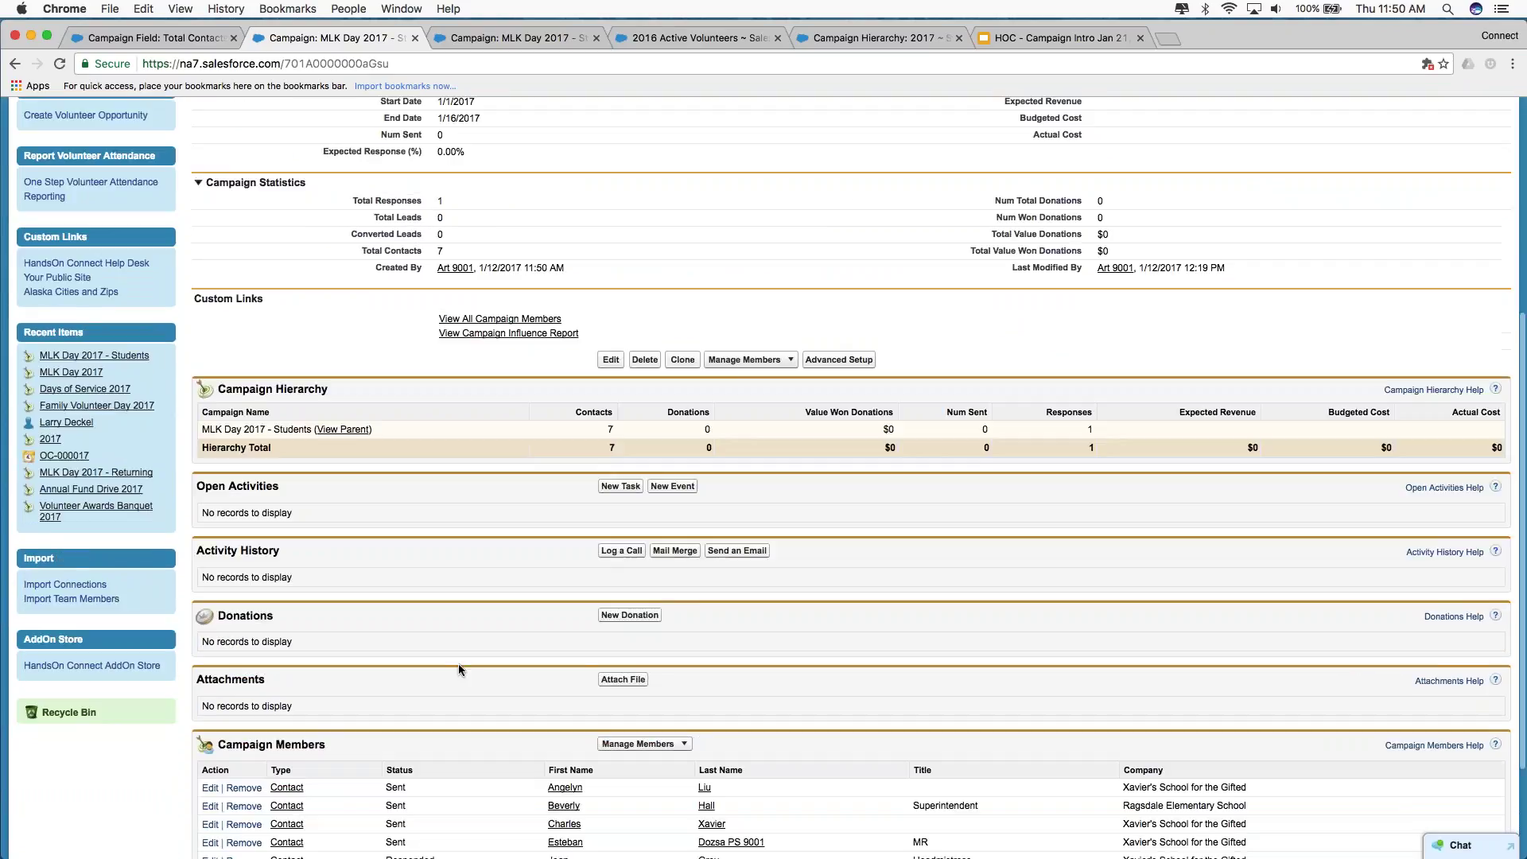
{"action": "scroll", "coordinate": [458, 663], "scroll_direction": "down", "scroll_amount": 2}
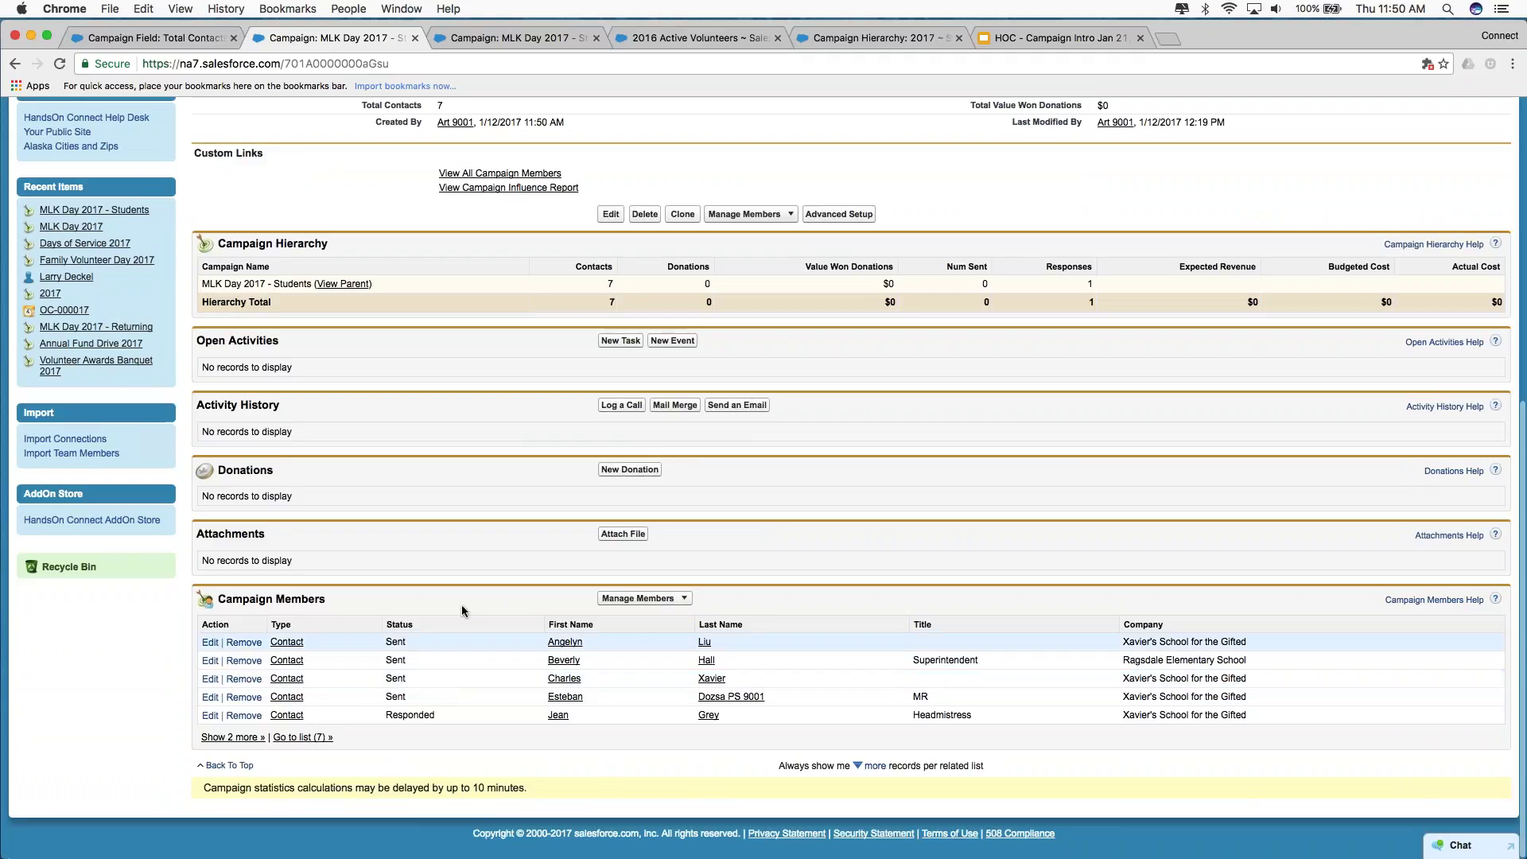
{"action": "scroll", "coordinate": [471, 727], "scroll_direction": "up", "scroll_amount": 1}
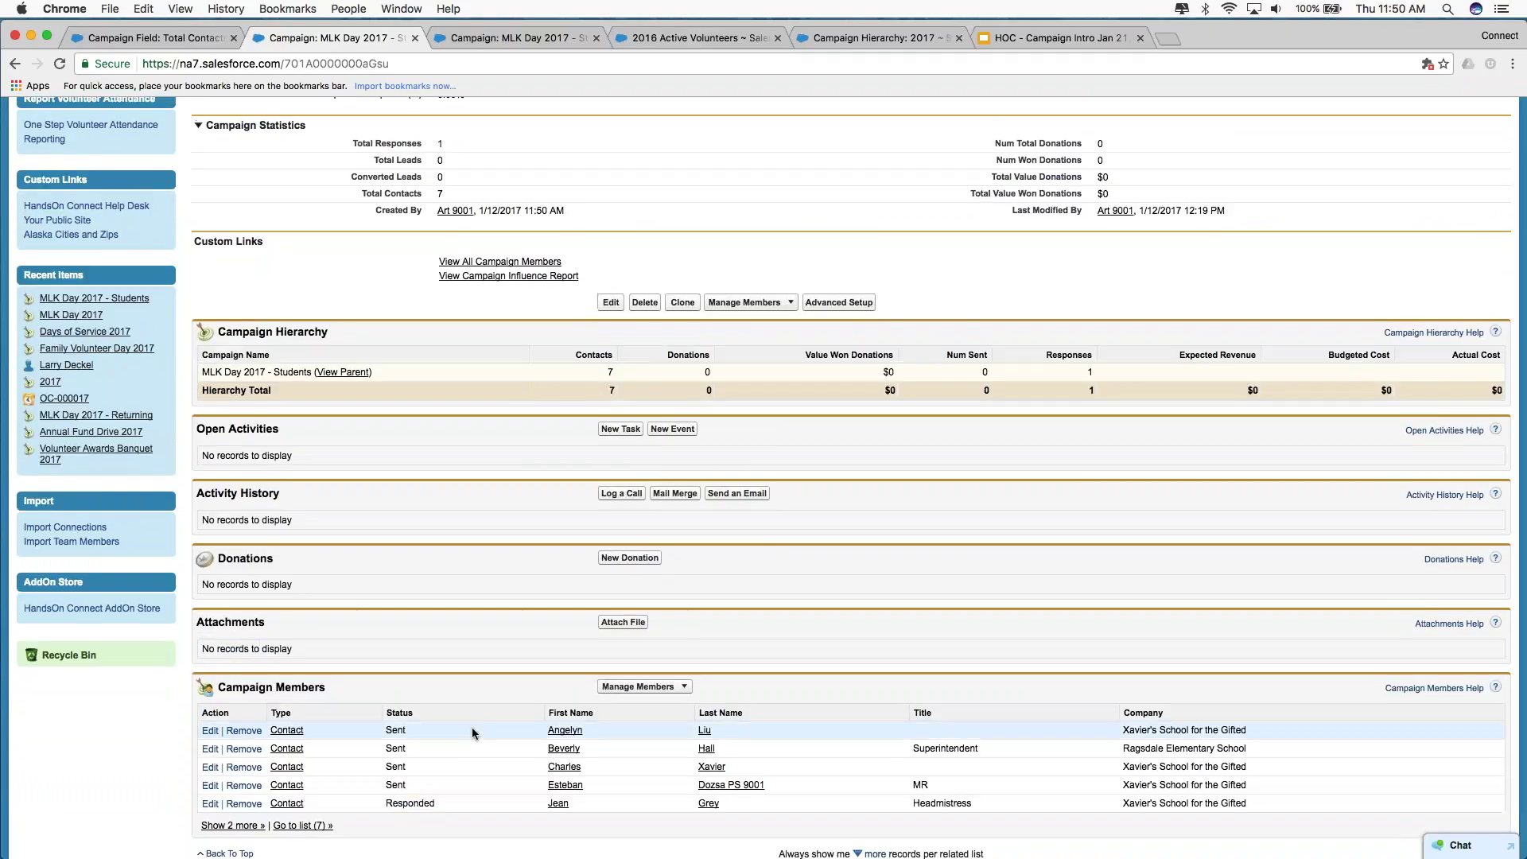
{"action": "scroll", "coordinate": [472, 733], "scroll_direction": "up", "scroll_amount": 2}
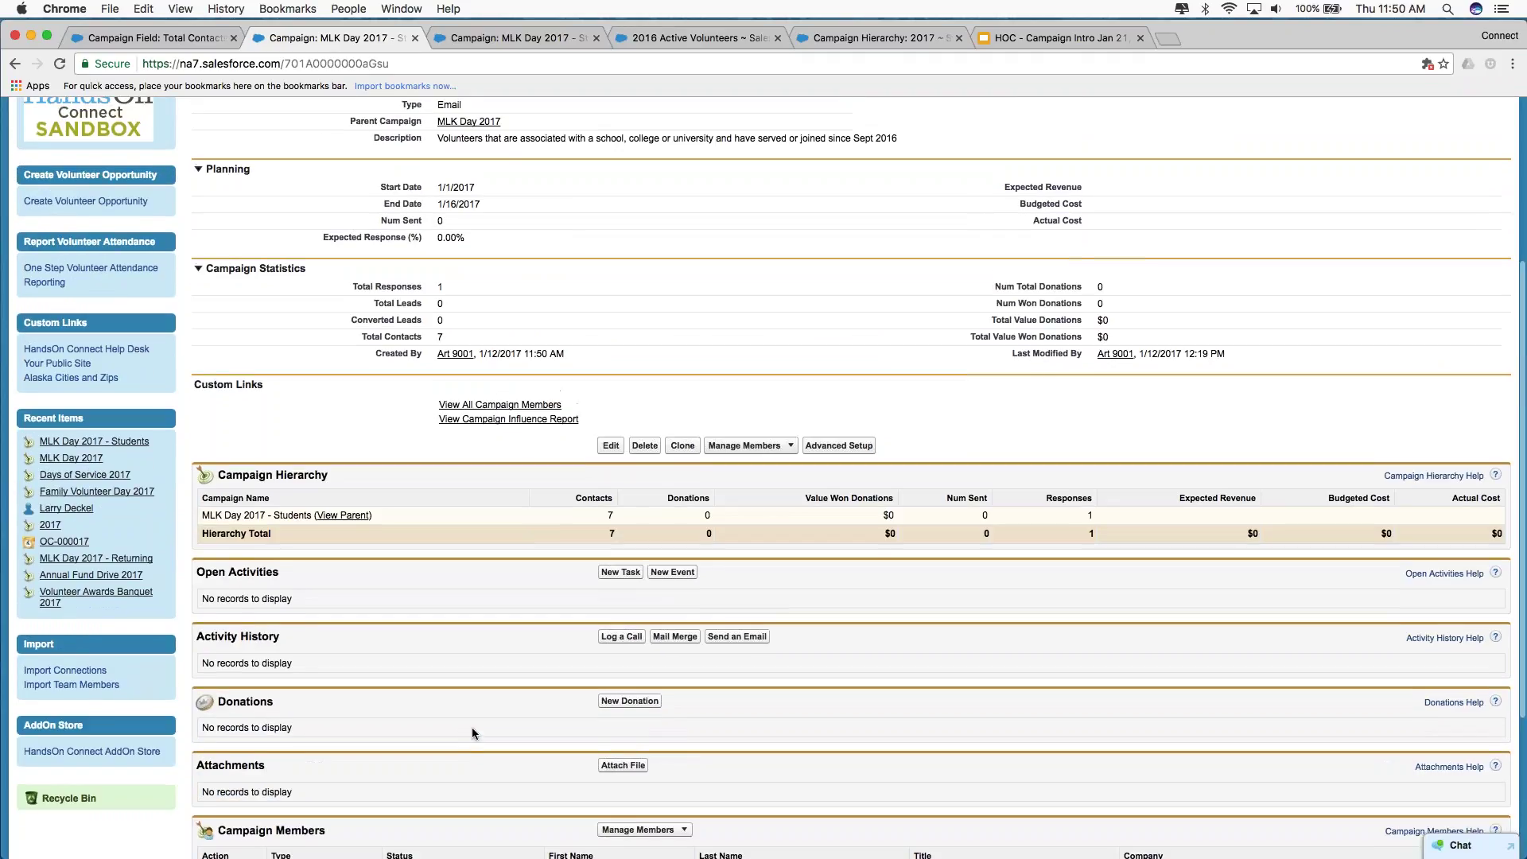
{"action": "scroll", "coordinate": [413, 386], "scroll_direction": "up", "scroll_amount": 4}
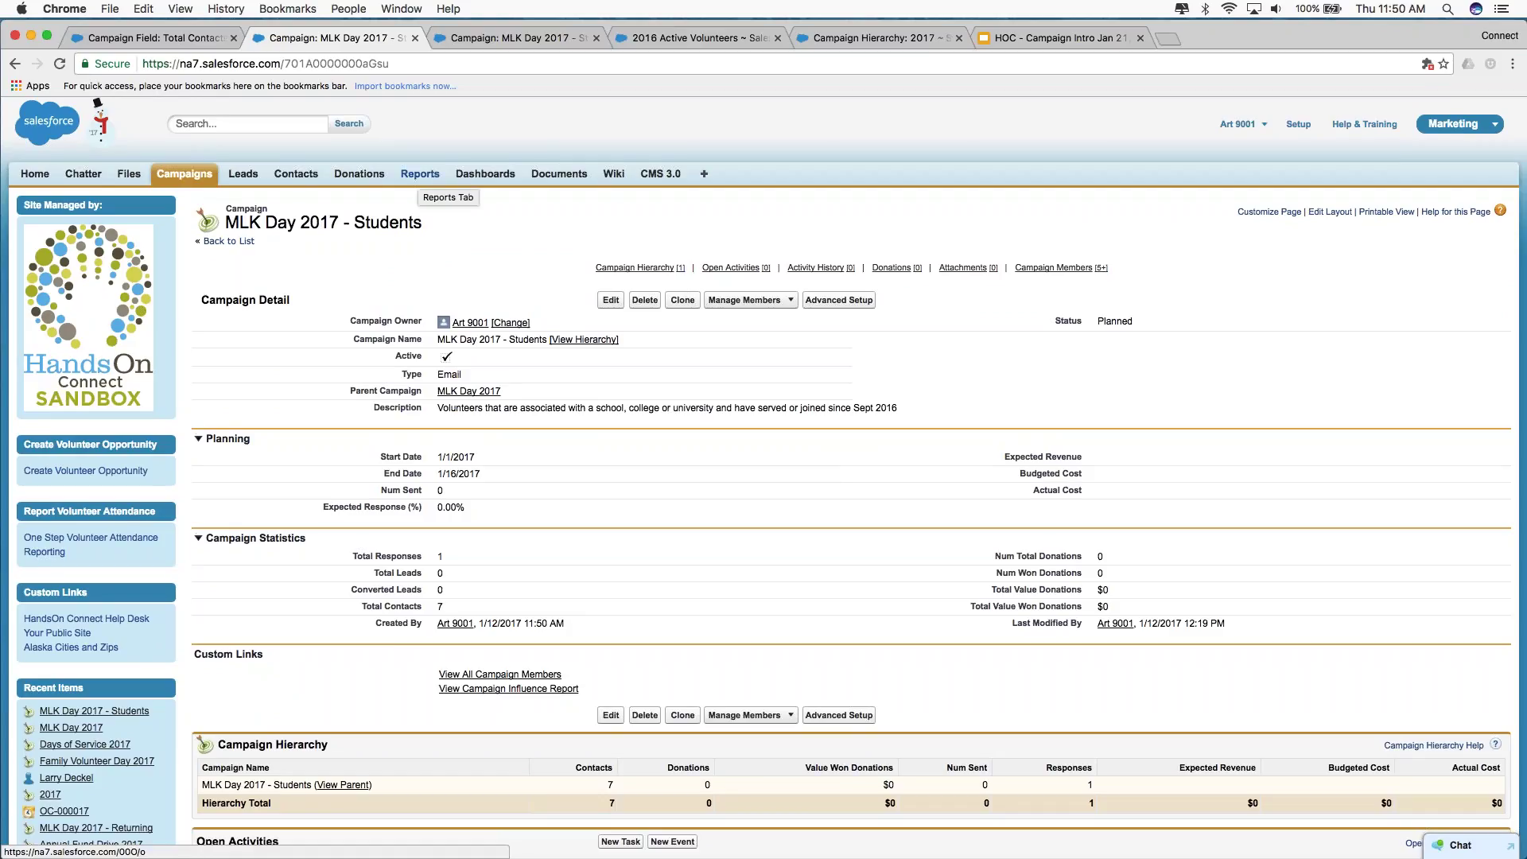
Open the MLK Day 2017 - Returning campaign by way of the parent campaign MLK Day 2017.
{"action": "left_click", "coordinate": [469, 392]}
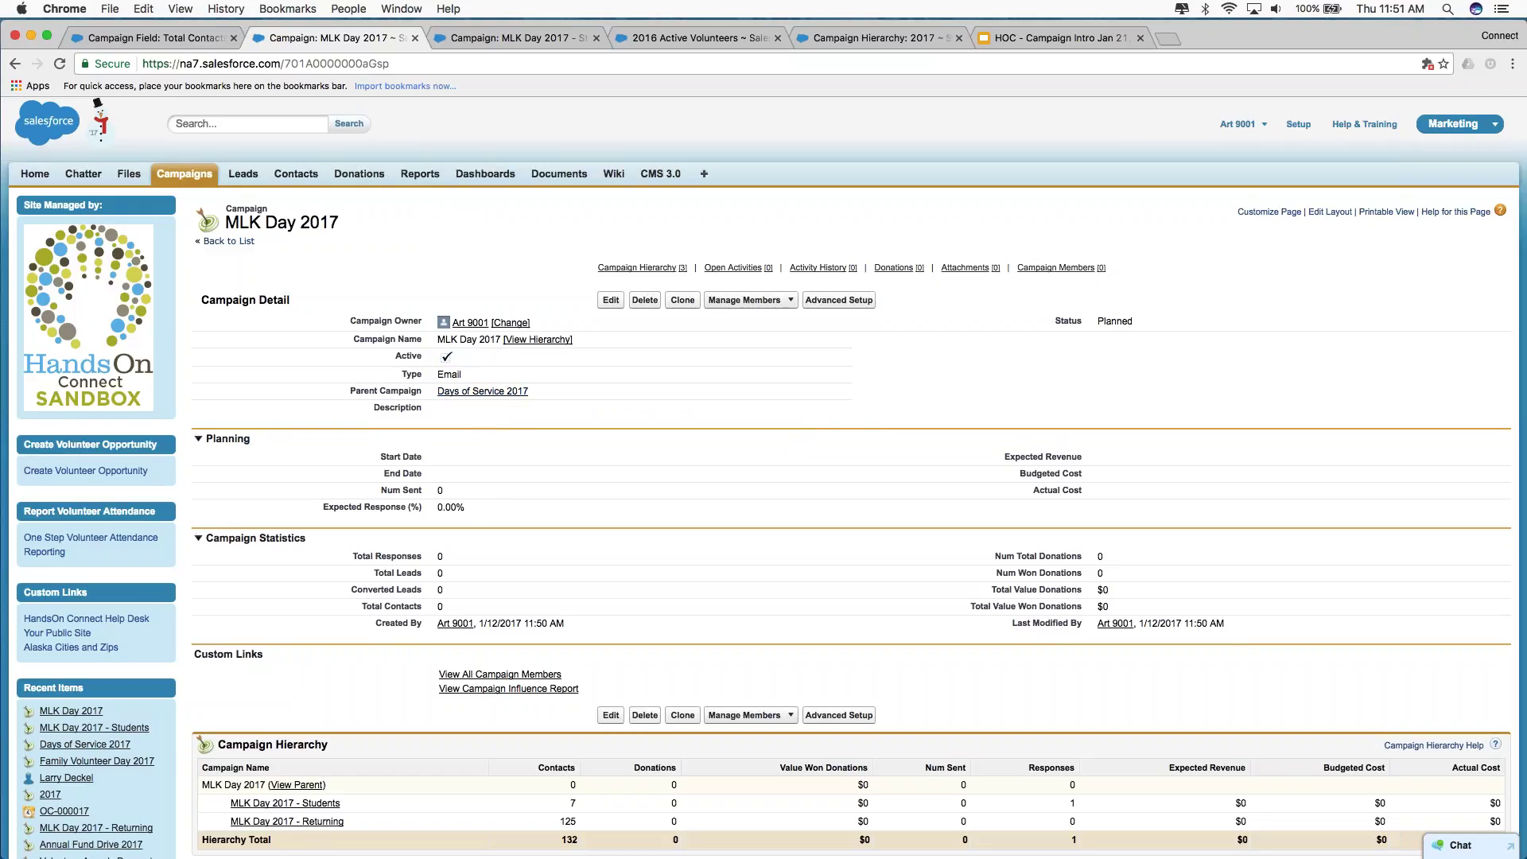
{"action": "left_click", "coordinate": [324, 822]}
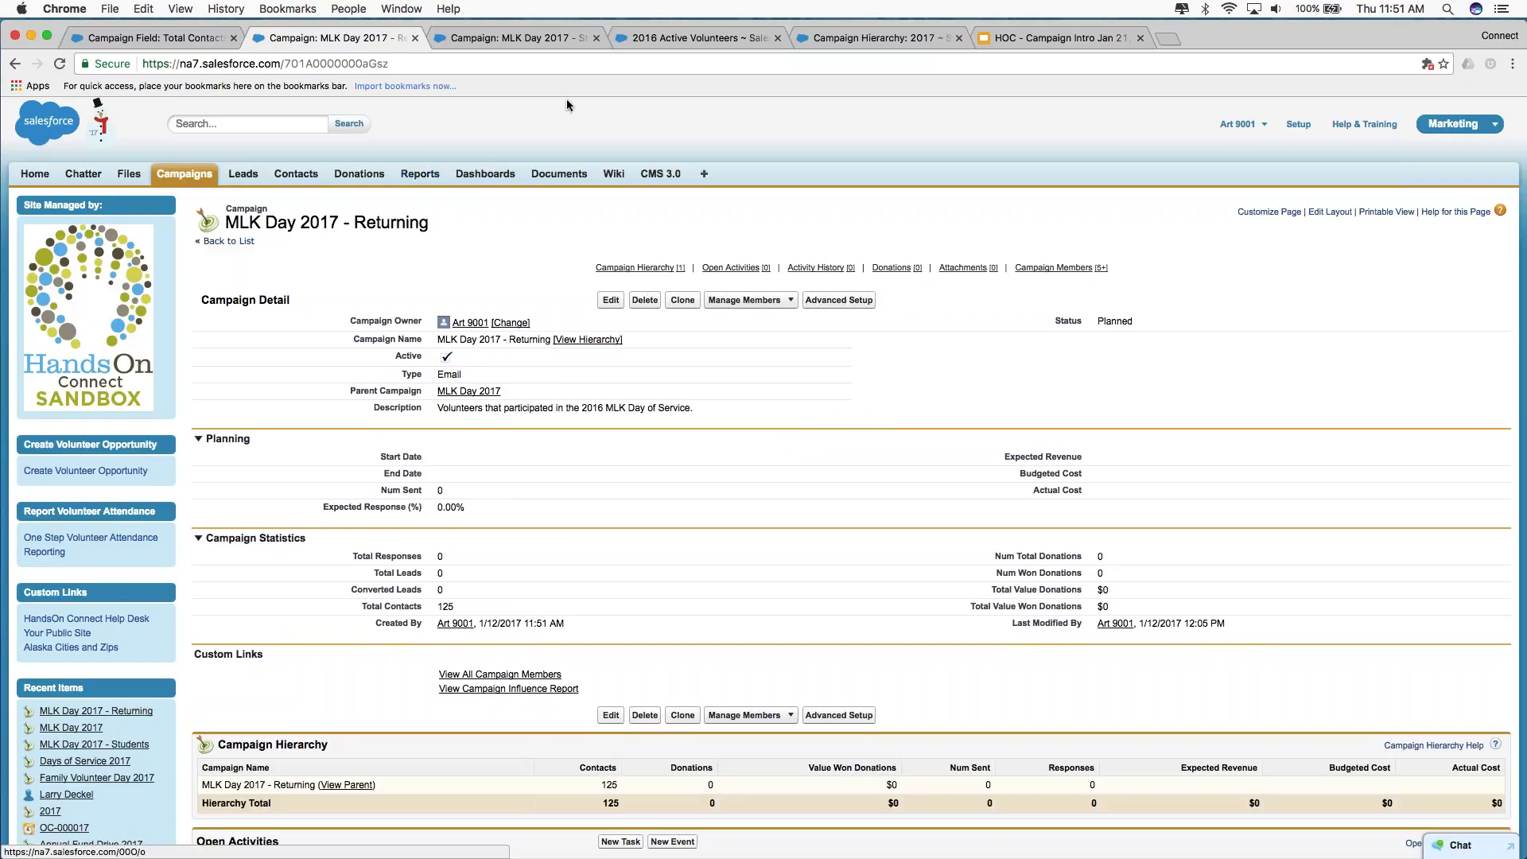
Switch to the 2016 Active Volunteers report and read its title and filter criteria.
{"action": "left_click", "coordinate": [678, 40]}
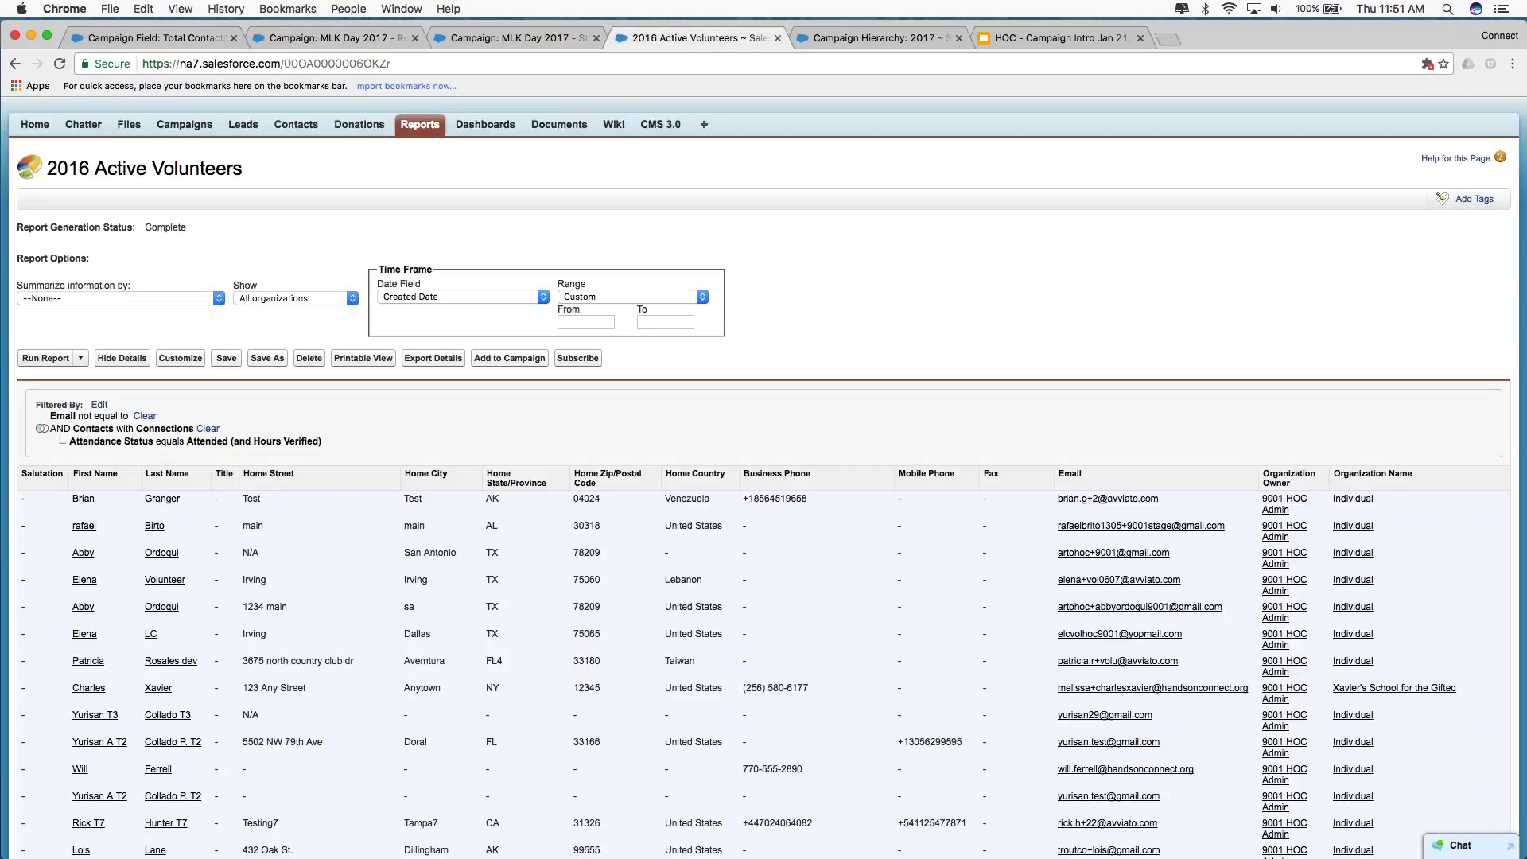
{"action": "left_click_drag", "start_coordinate": [46, 169], "coordinate": [285, 180]}
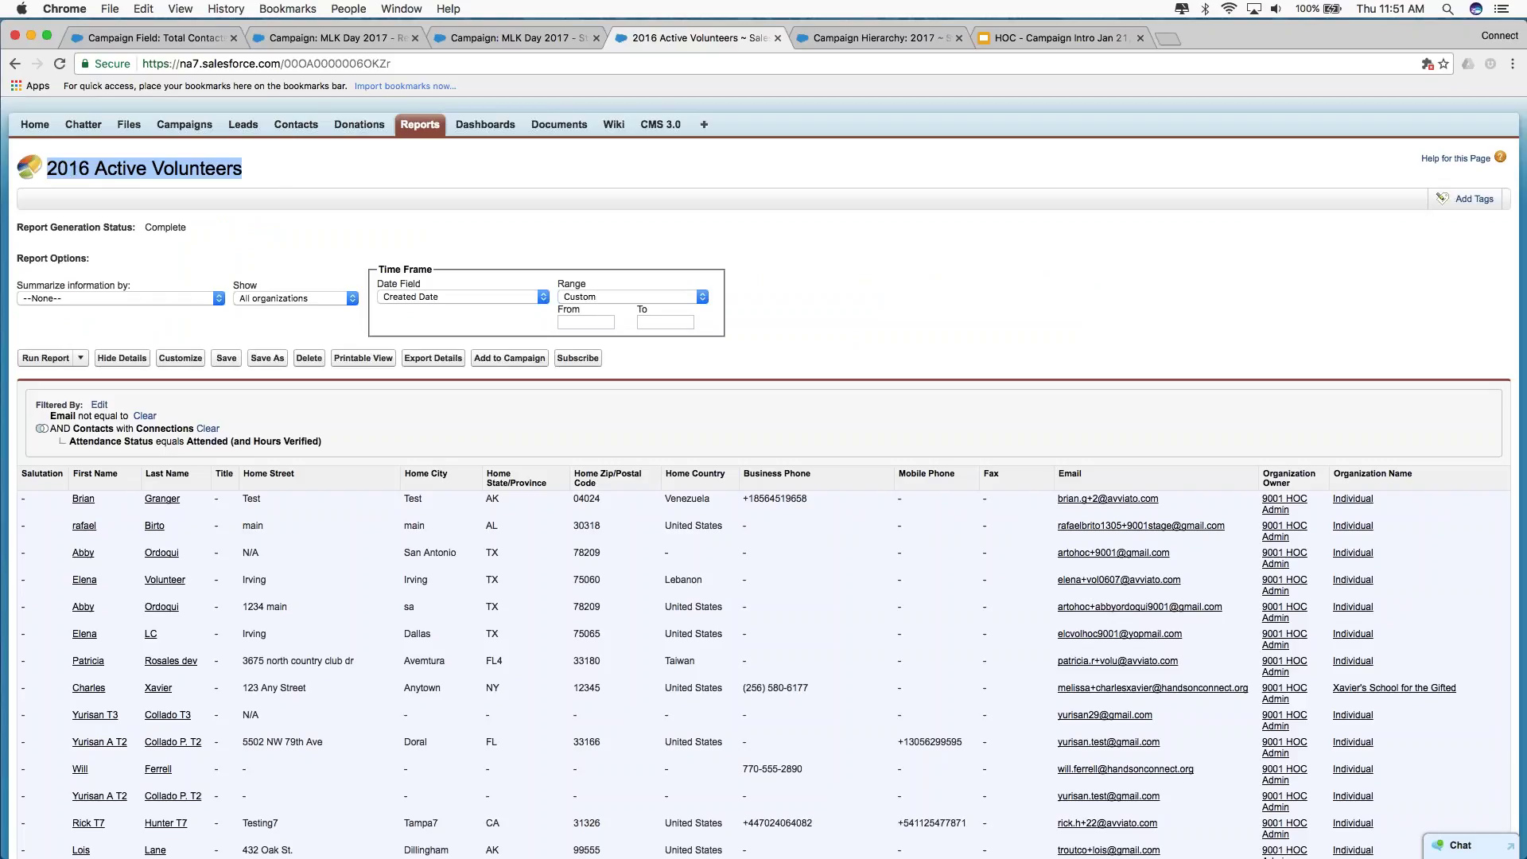
{"action": "left_click_drag", "start_coordinate": [51, 415], "coordinate": [331, 445]}
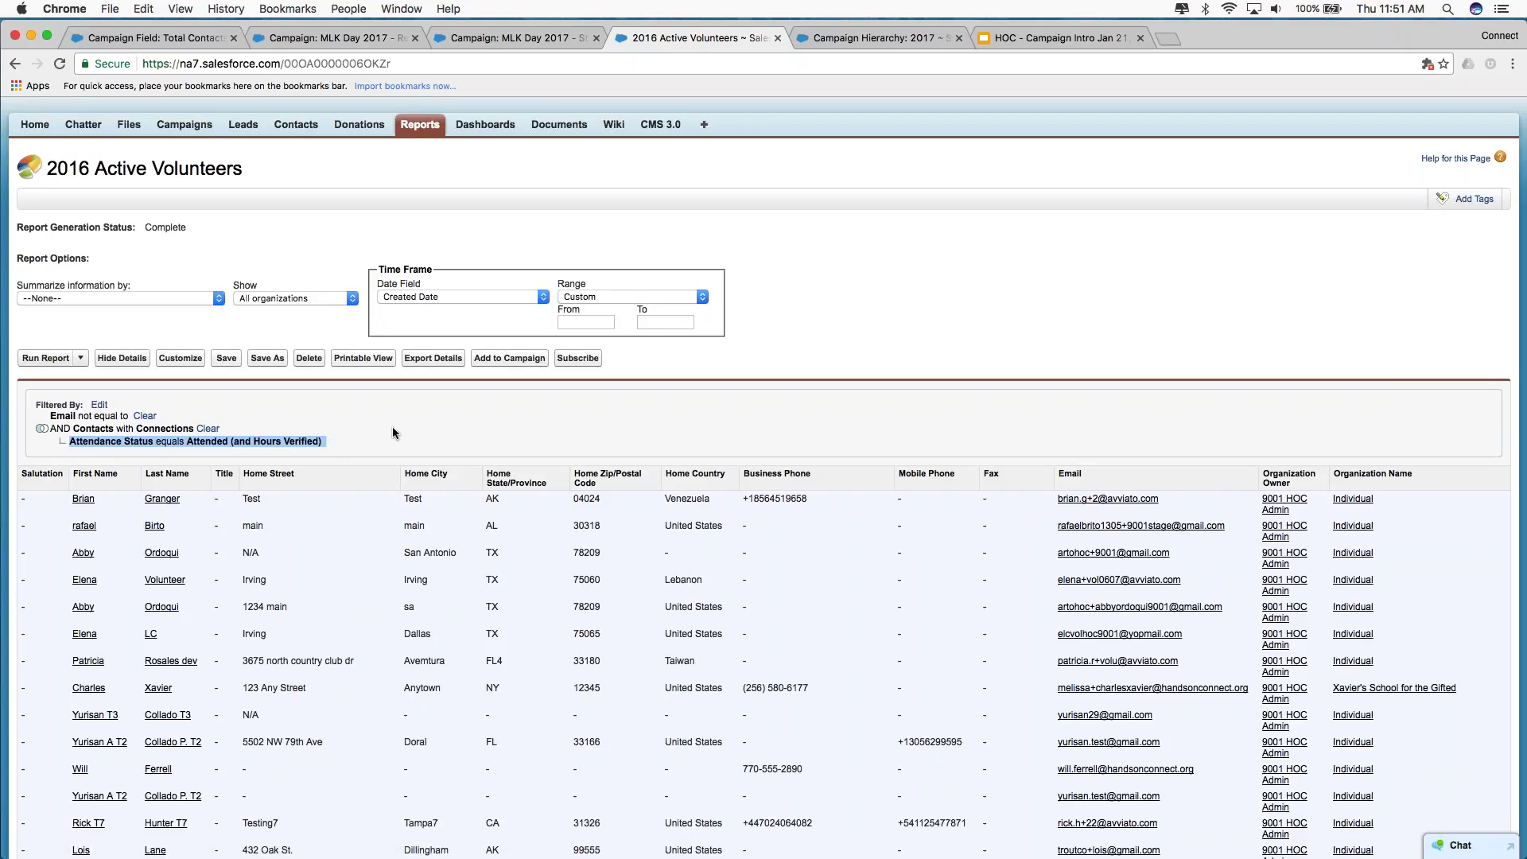
Customize the 2016 Active Volunteers report and add a Start Date & Time condition under the Contacts with Connections filter.
{"action": "left_click", "coordinate": [180, 358]}
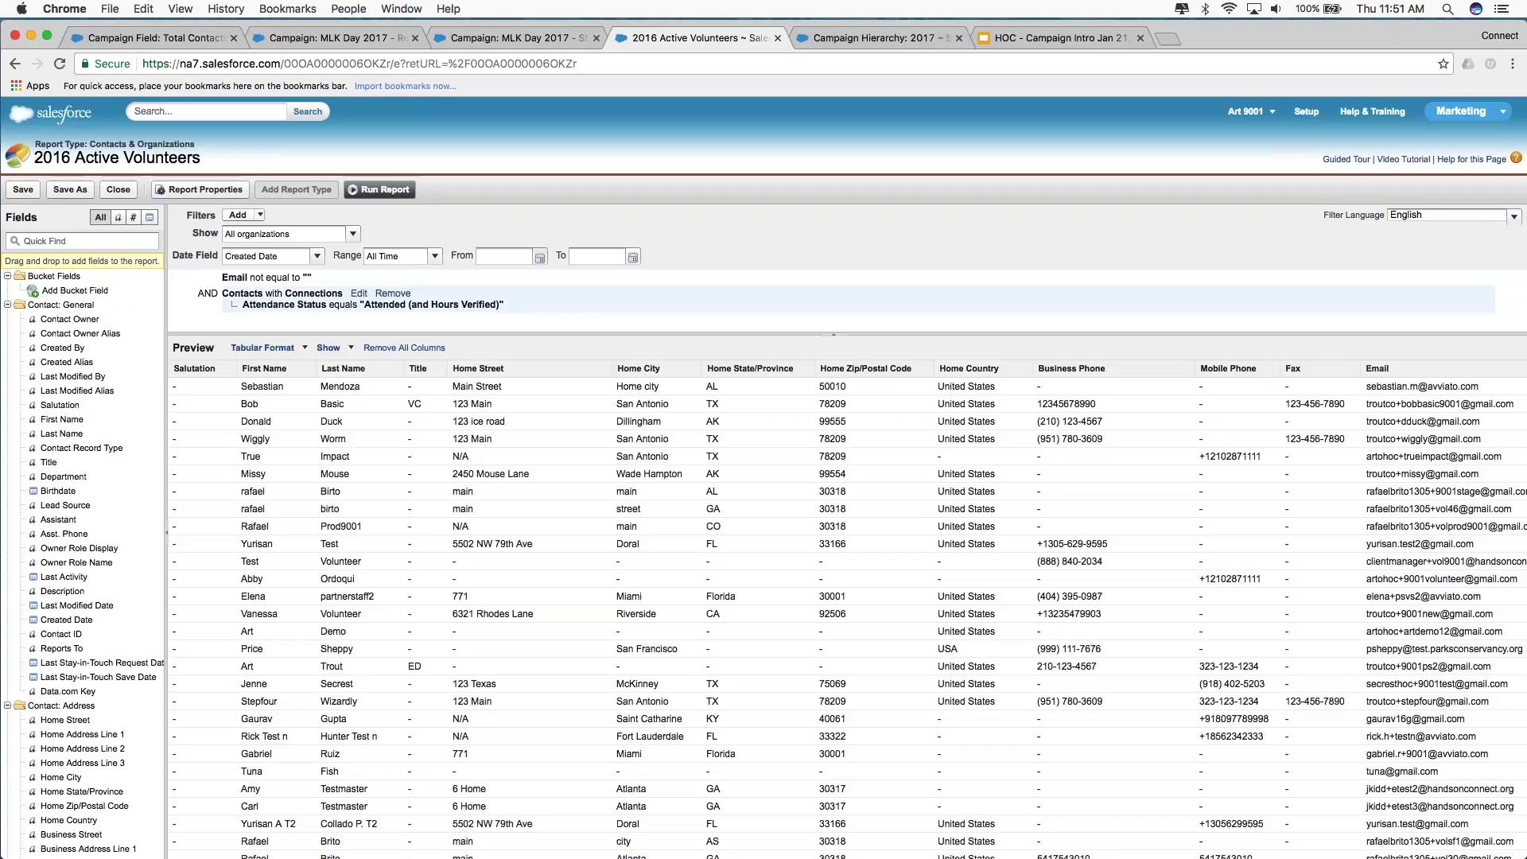
{"action": "left_click", "coordinate": [362, 294]}
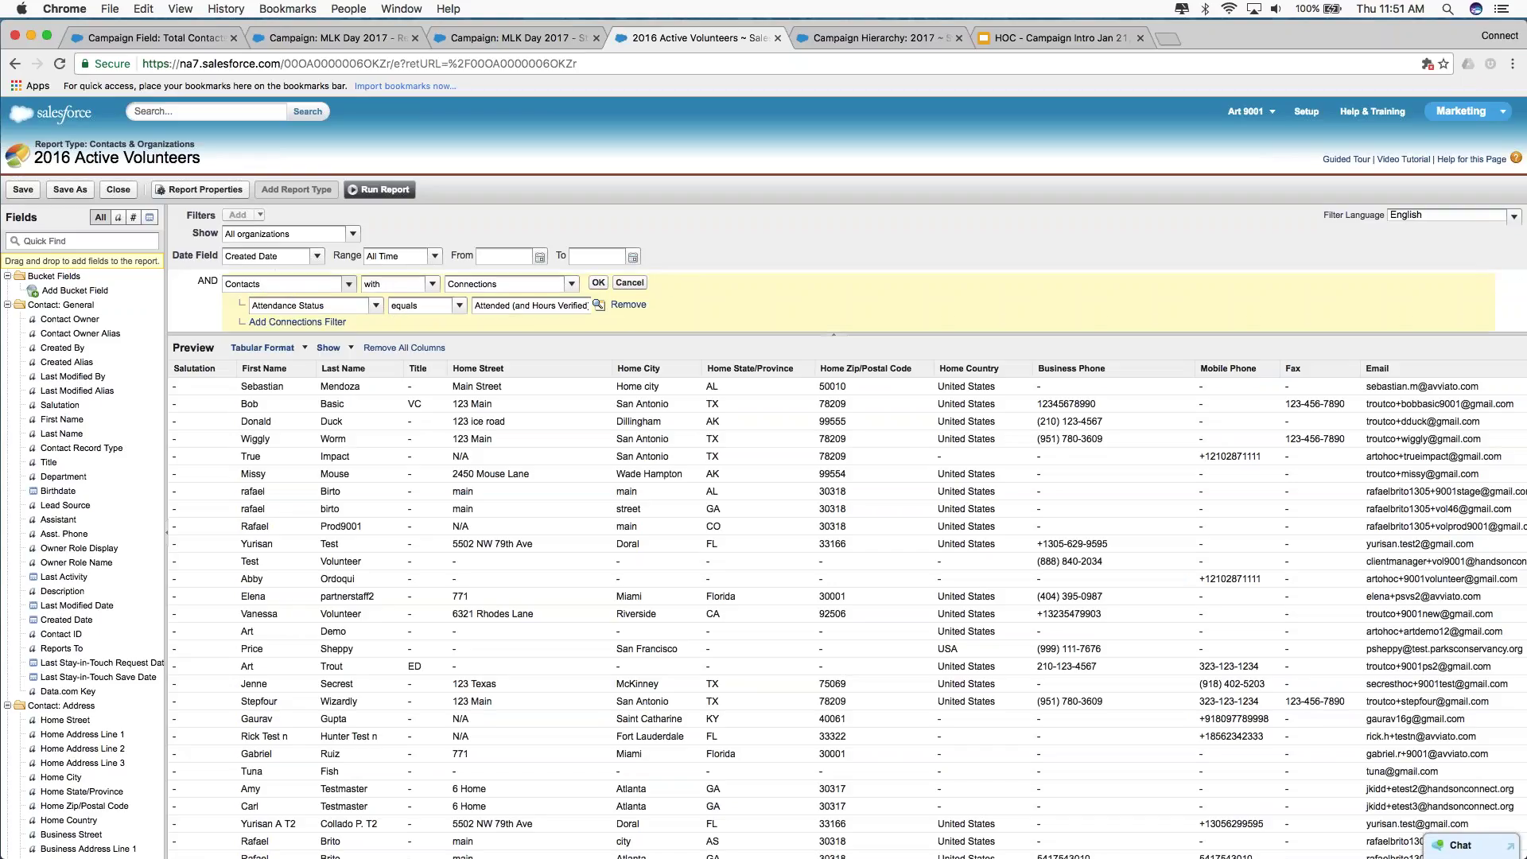
{"action": "left_click", "coordinate": [297, 322]}
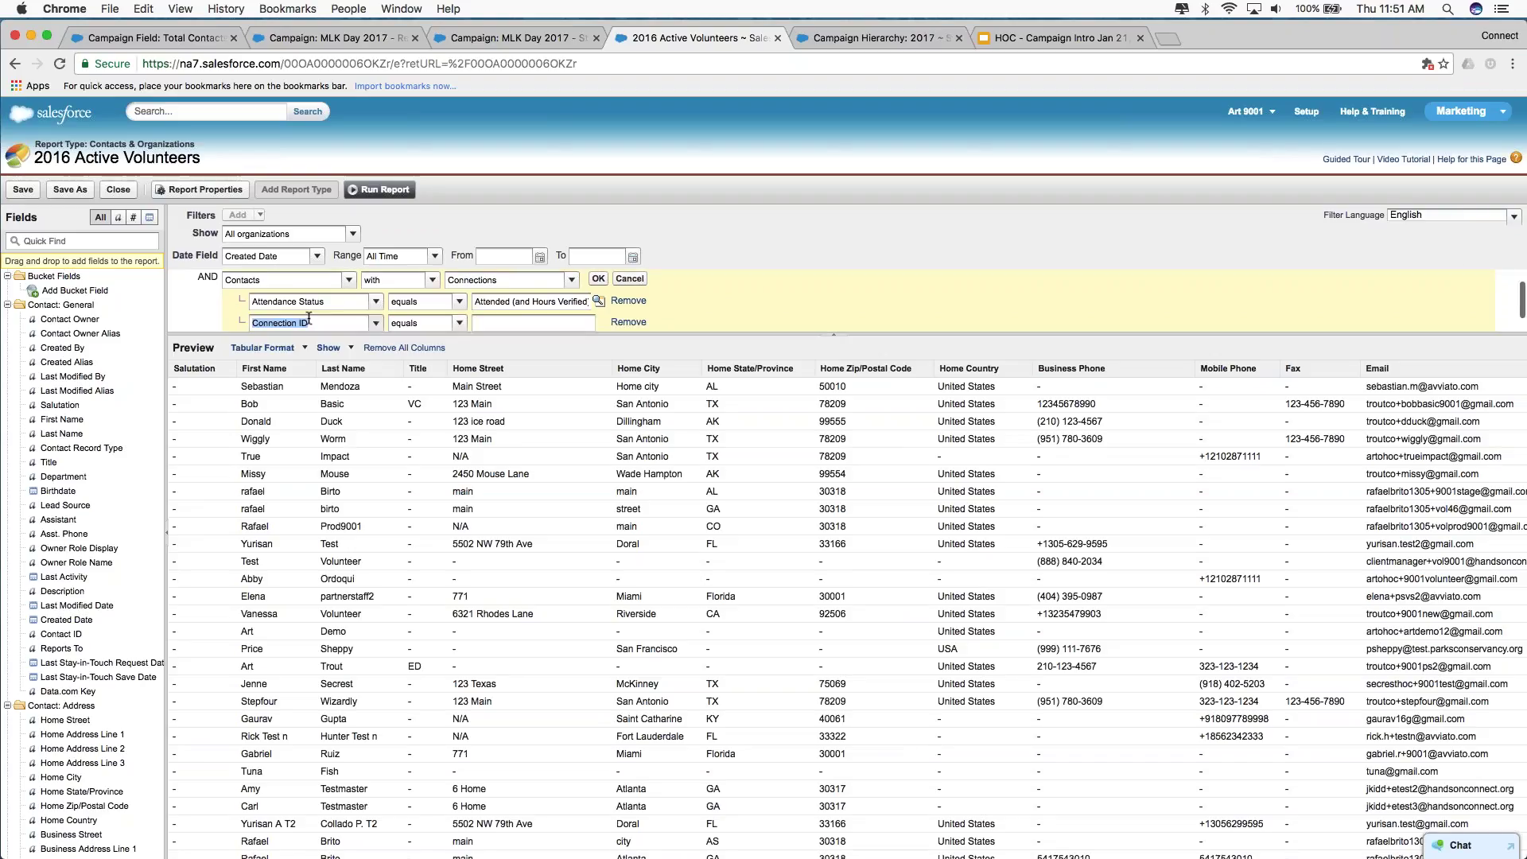
{"action": "left_click", "coordinate": [322, 326]}
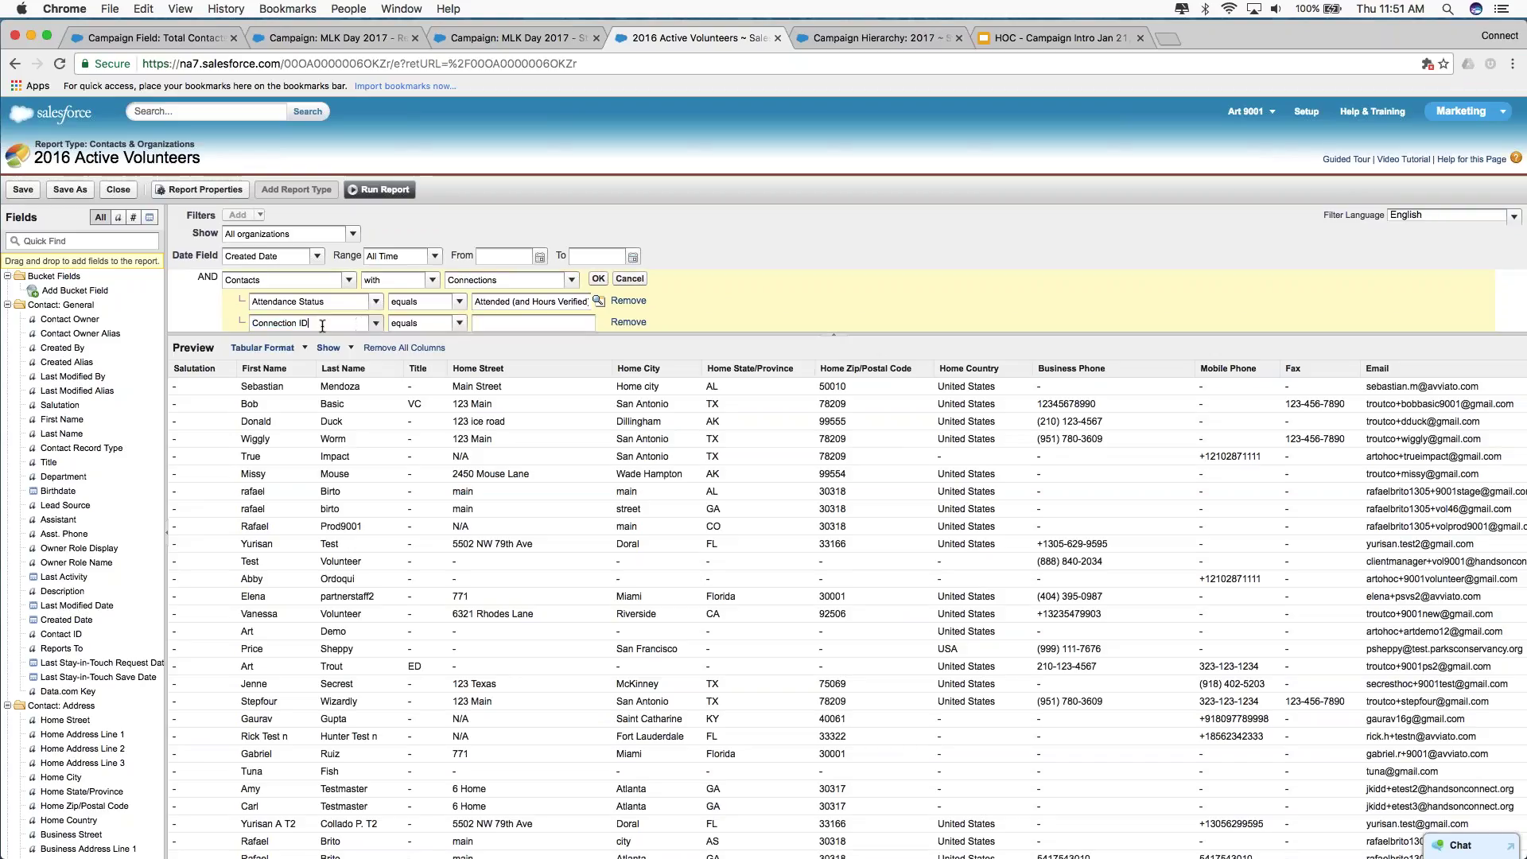
{"action": "triple_click", "coordinate": [322, 327]}
{"action": "type", "text": "stat"}
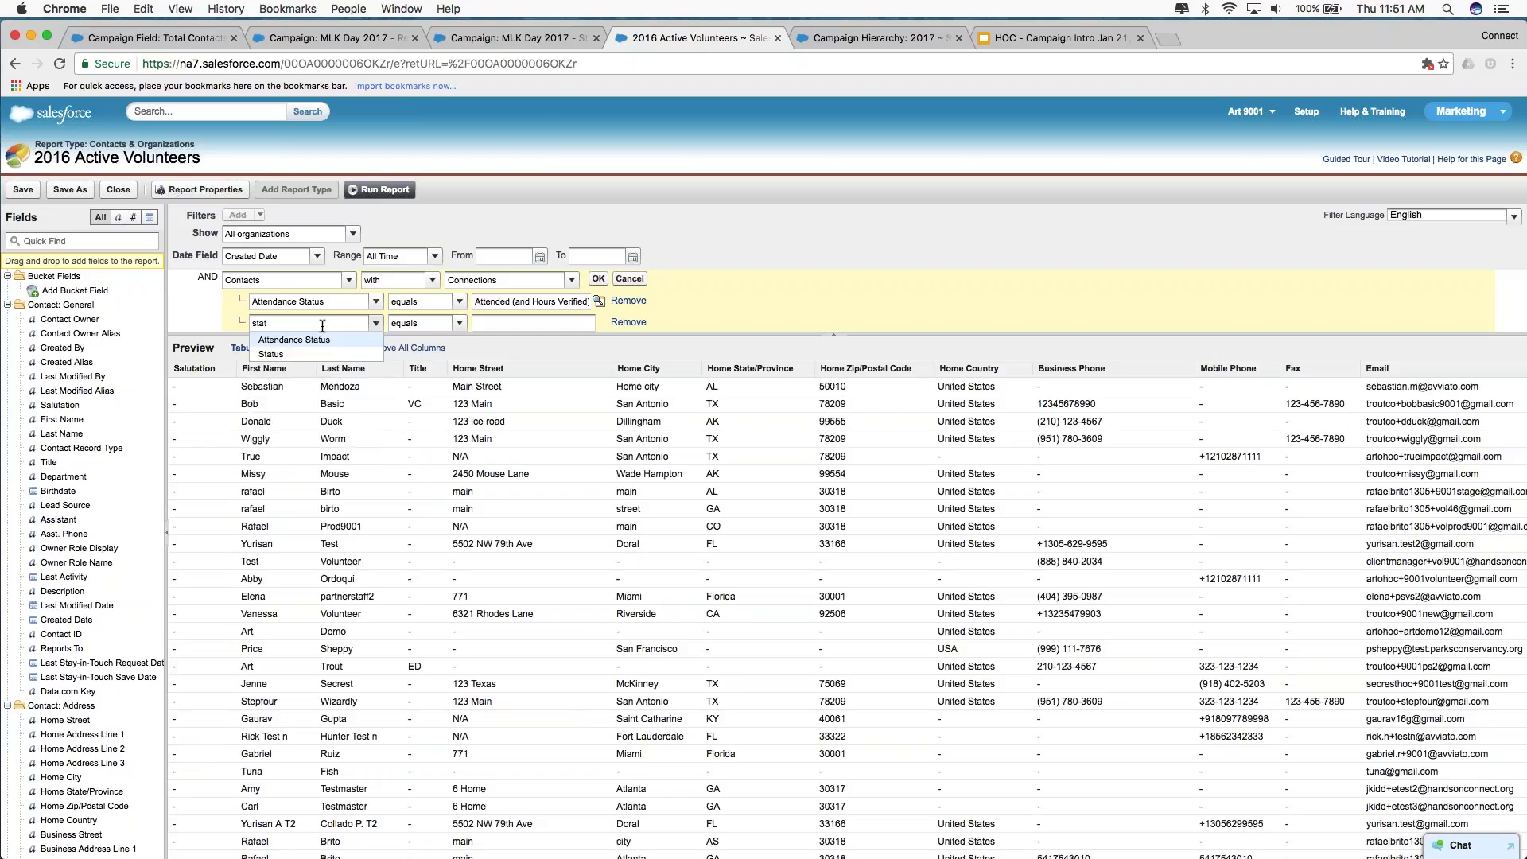
{"action": "key", "text": "BackSpace"}
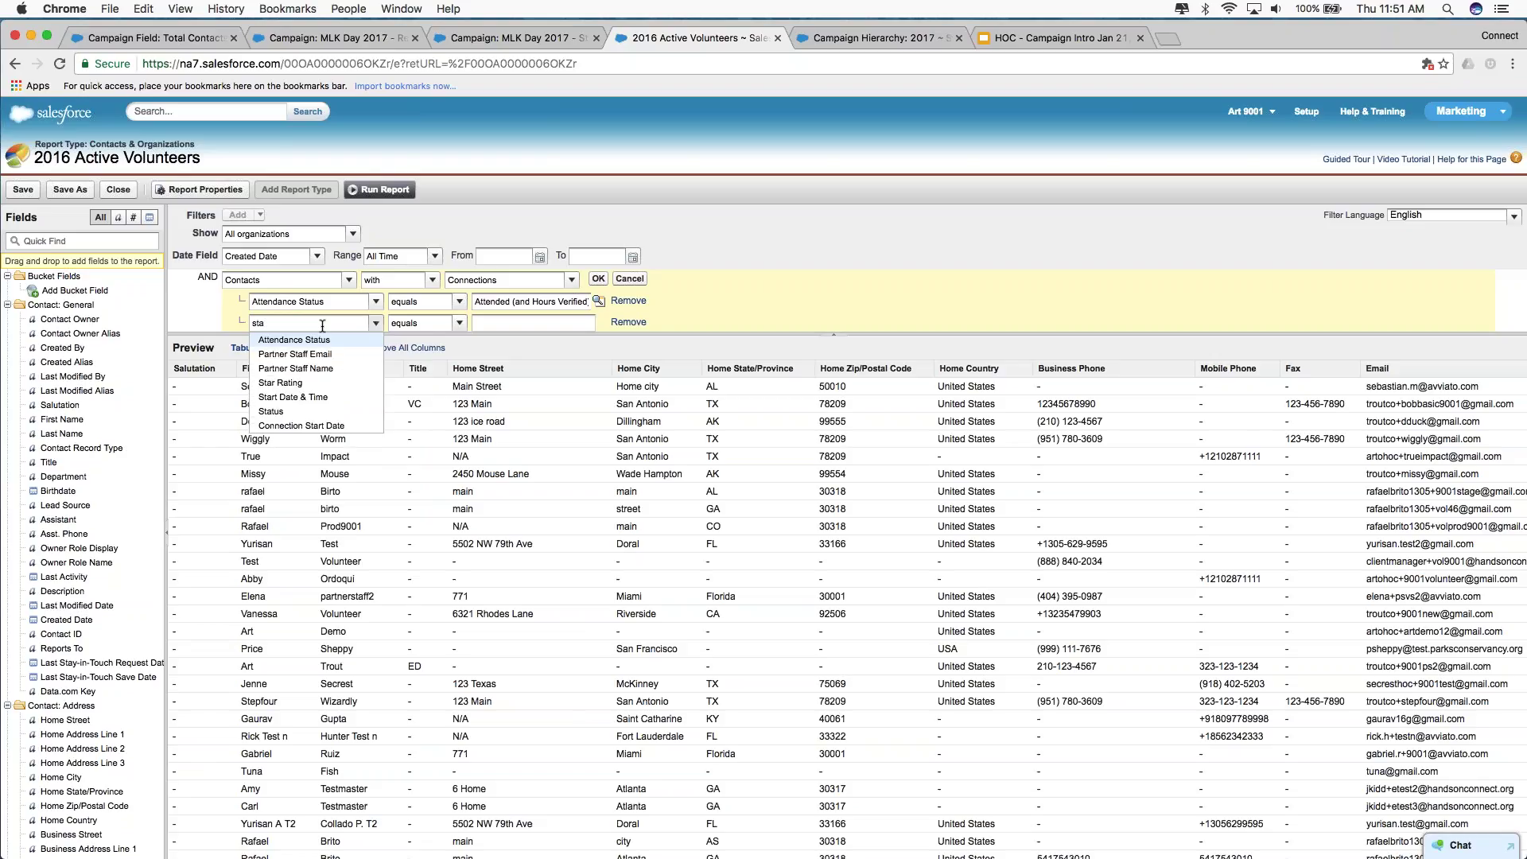
{"action": "left_click", "coordinate": [294, 397]}
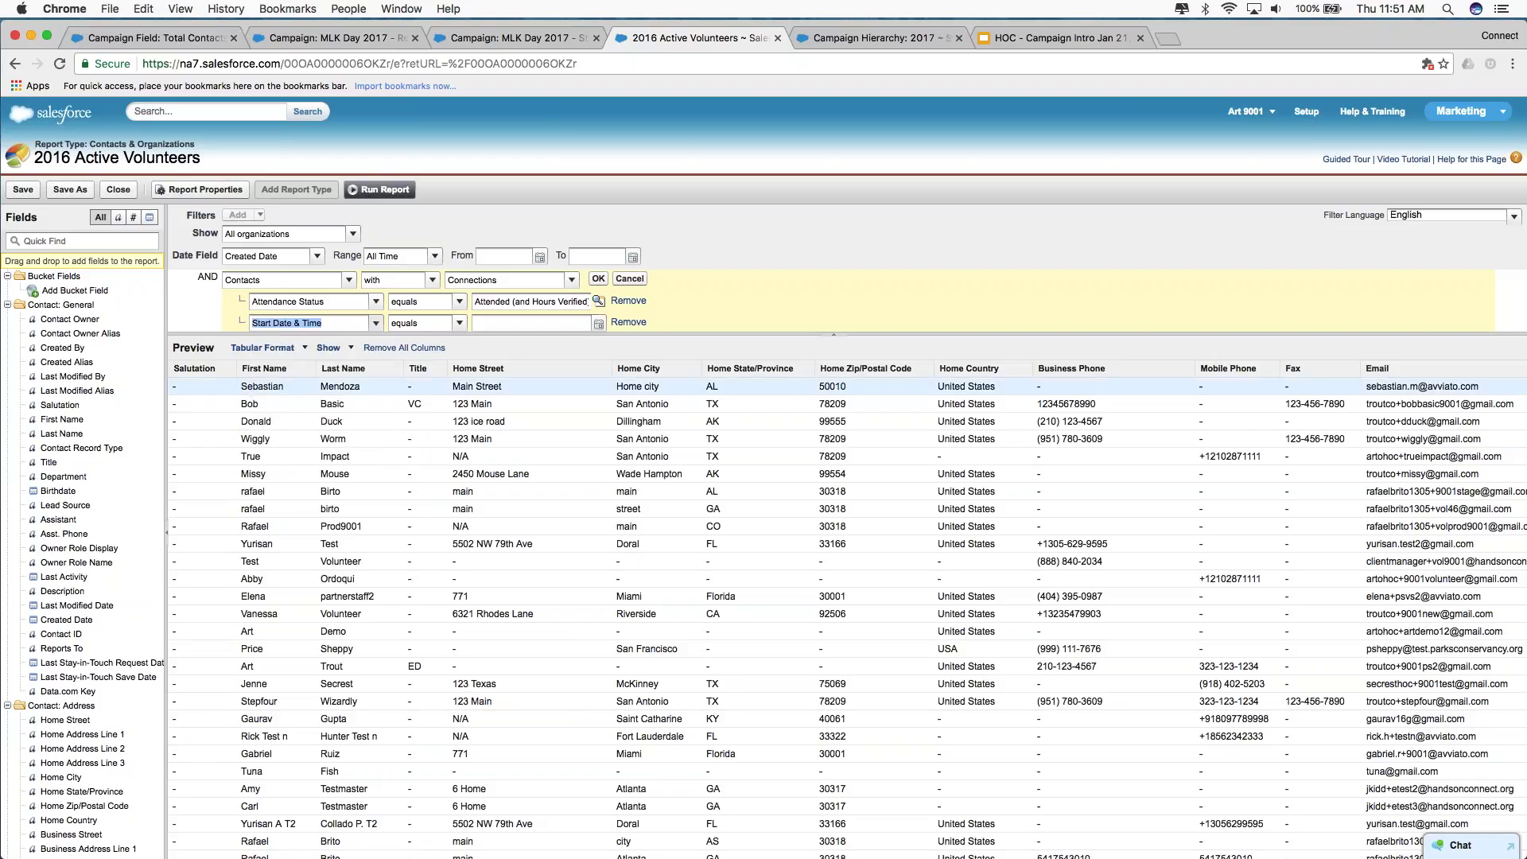
Set the Start Date & Time condition to greater than 1/1/2016 and apply the Connections filter.
{"action": "left_click", "coordinate": [457, 323]}
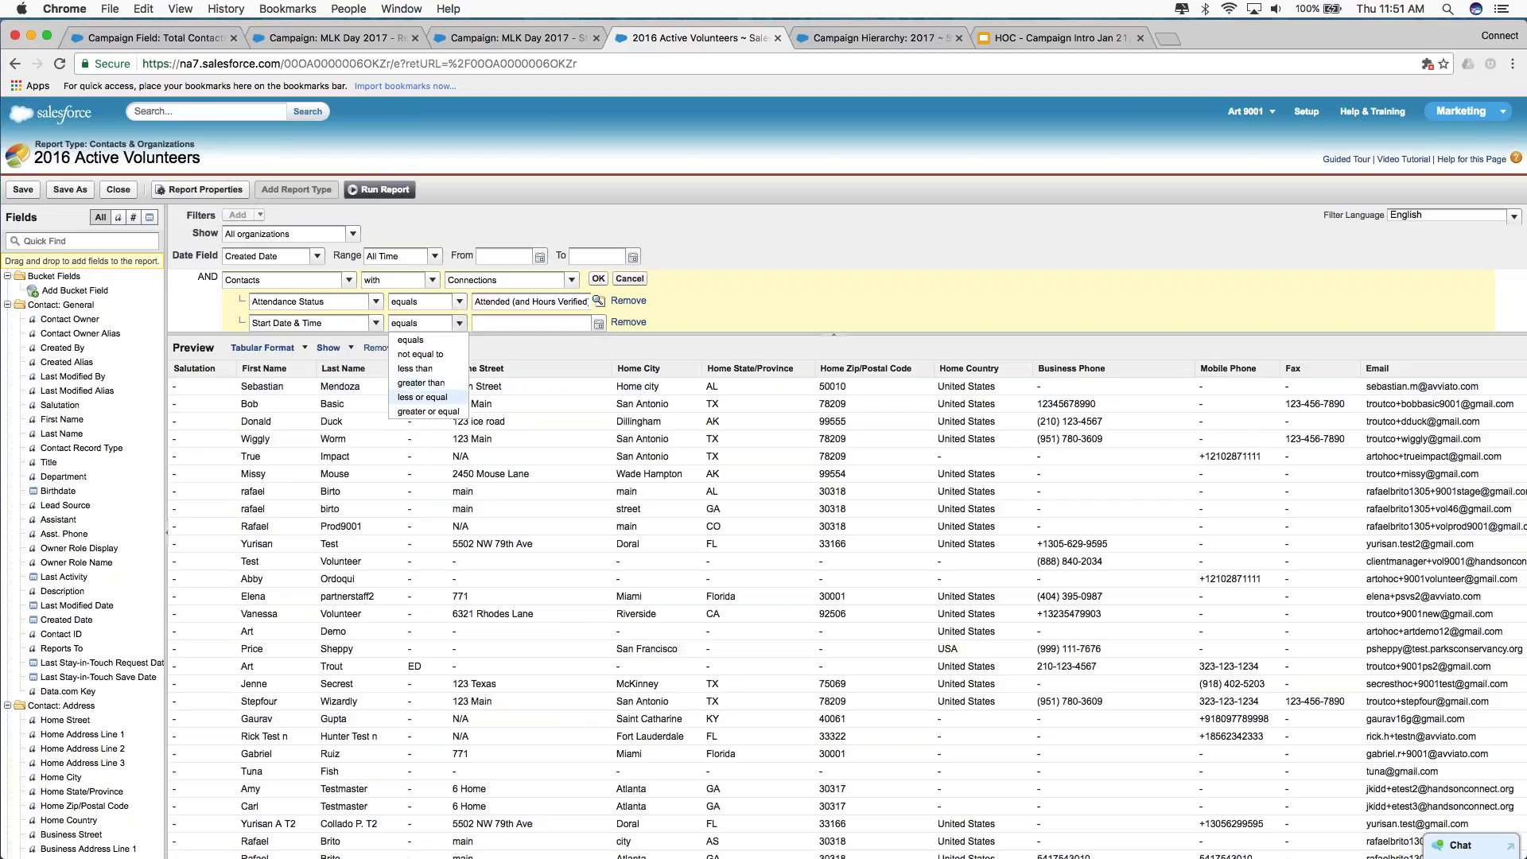
{"action": "left_click", "coordinate": [441, 384]}
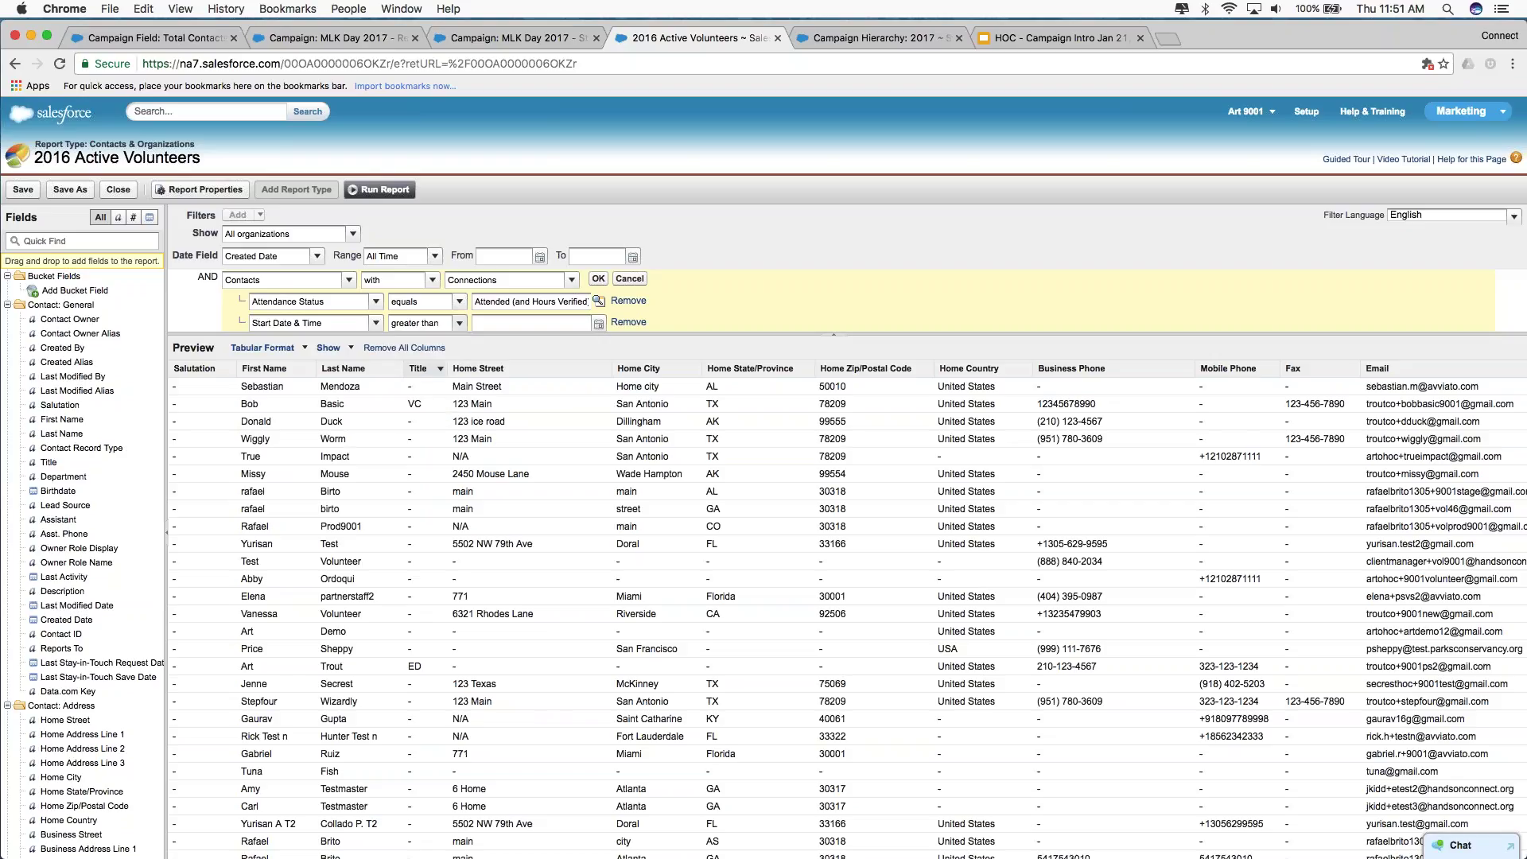
{"action": "left_click", "coordinate": [495, 322]}
{"action": "type", "text": "1/1/201"}
{"action": "key", "text": "Return"}
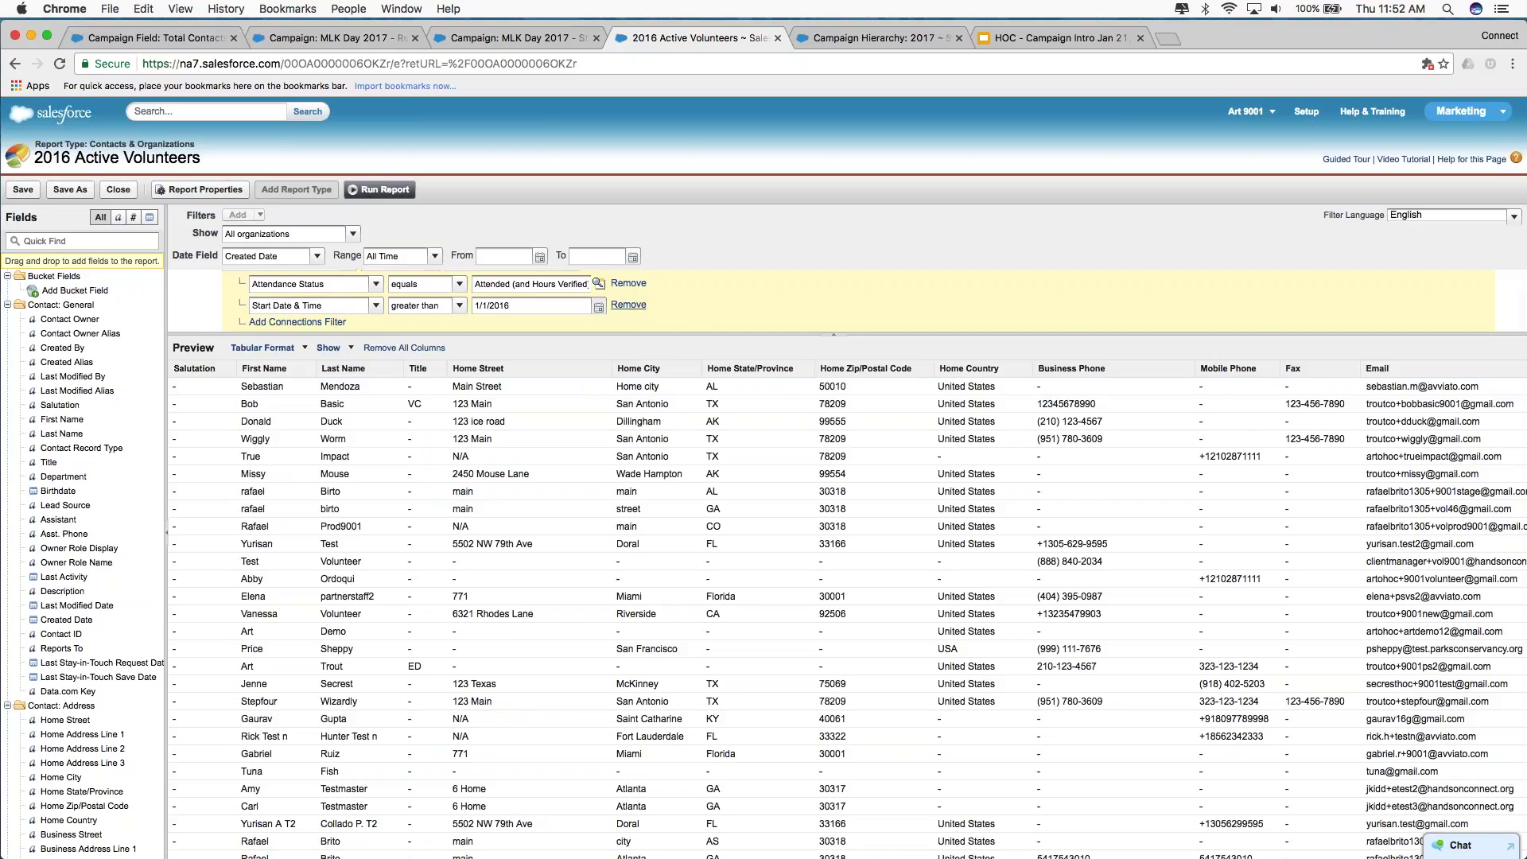
{"action": "scroll", "coordinate": [628, 301], "scroll_direction": "up", "scroll_amount": 1}
{"action": "left_click", "coordinate": [598, 296]}
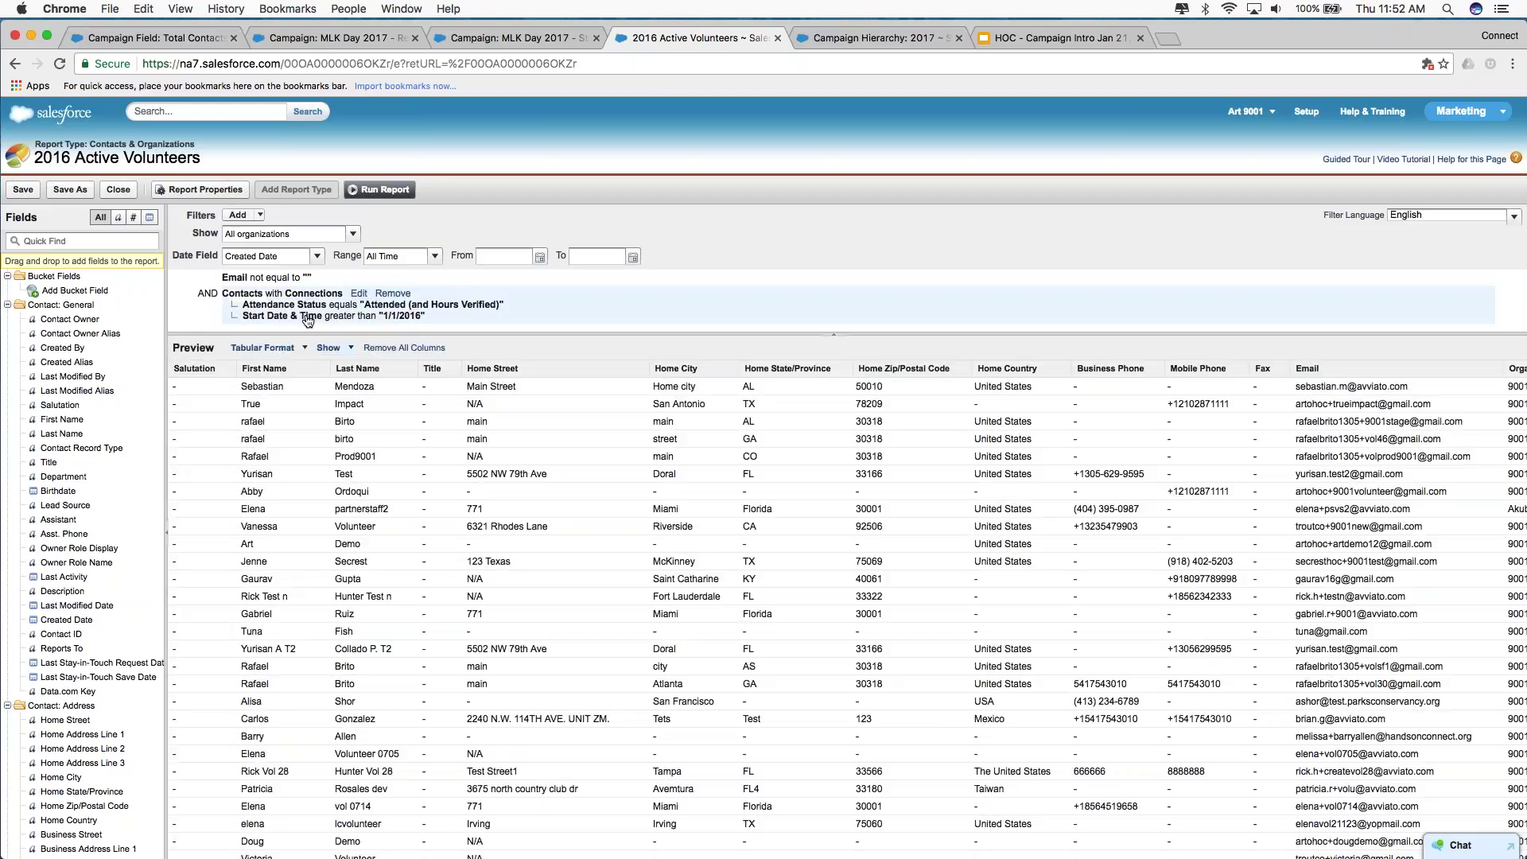
Recheck the conditions of the Connections cross filter and run the 2016 Active Volunteers report.
{"action": "left_click", "coordinate": [357, 293]}
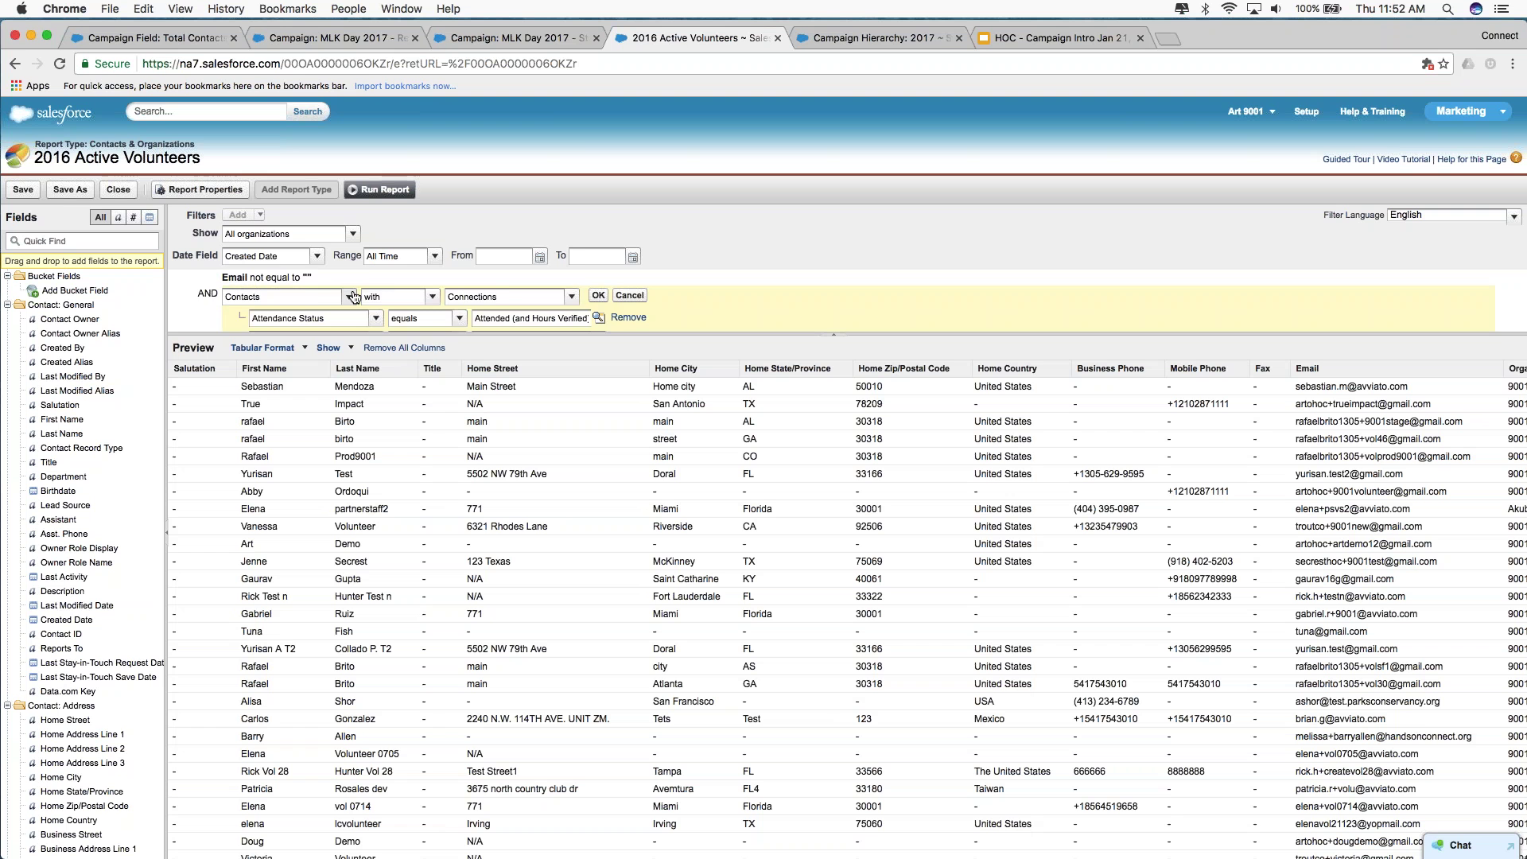
{"action": "scroll", "coordinate": [355, 296], "scroll_direction": "down", "scroll_amount": 2}
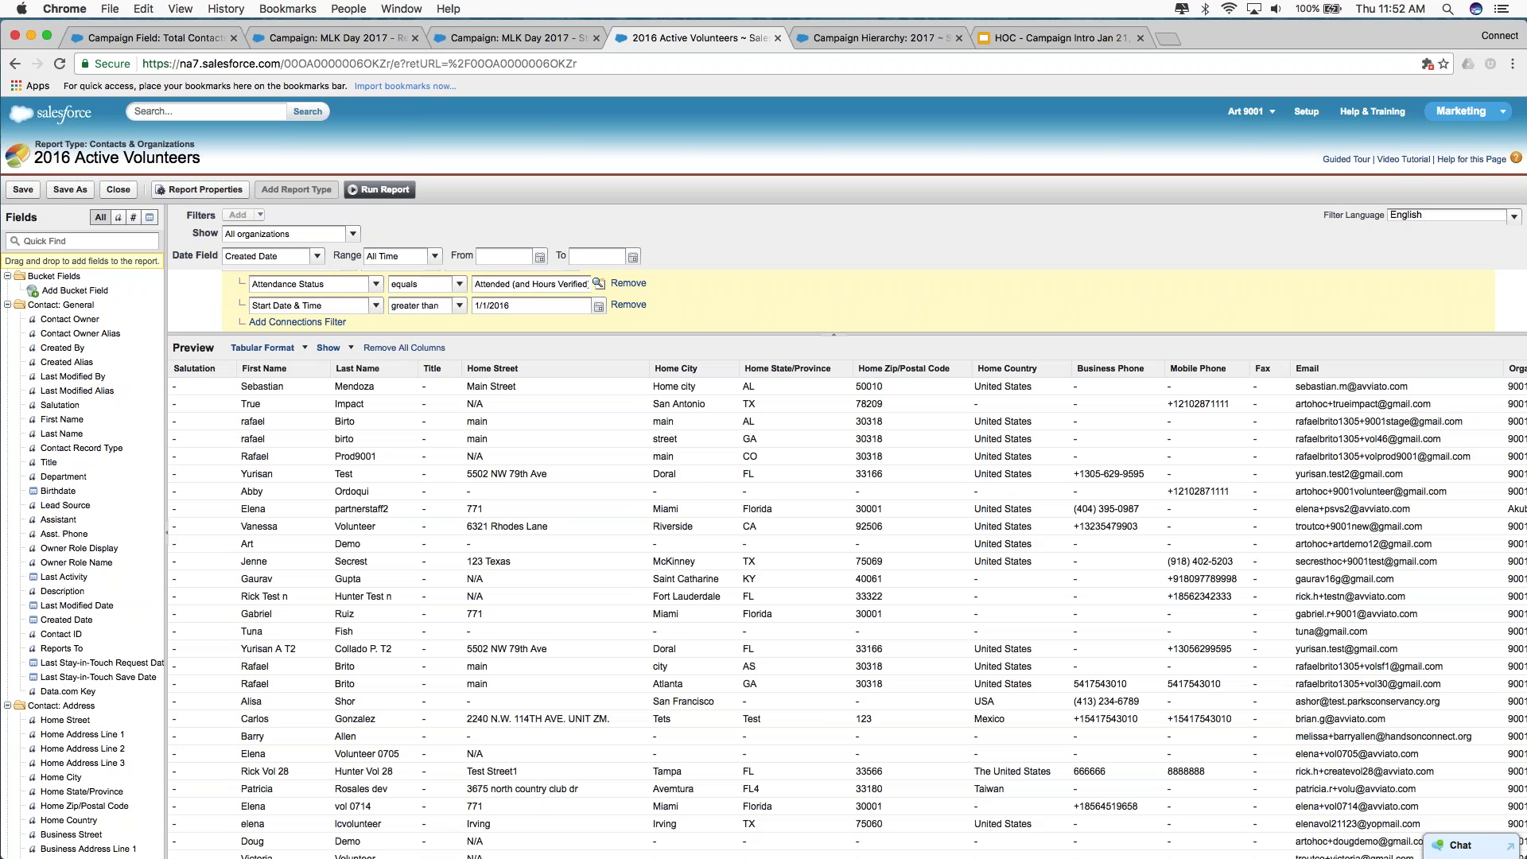
{"action": "left_click", "coordinate": [380, 189]}
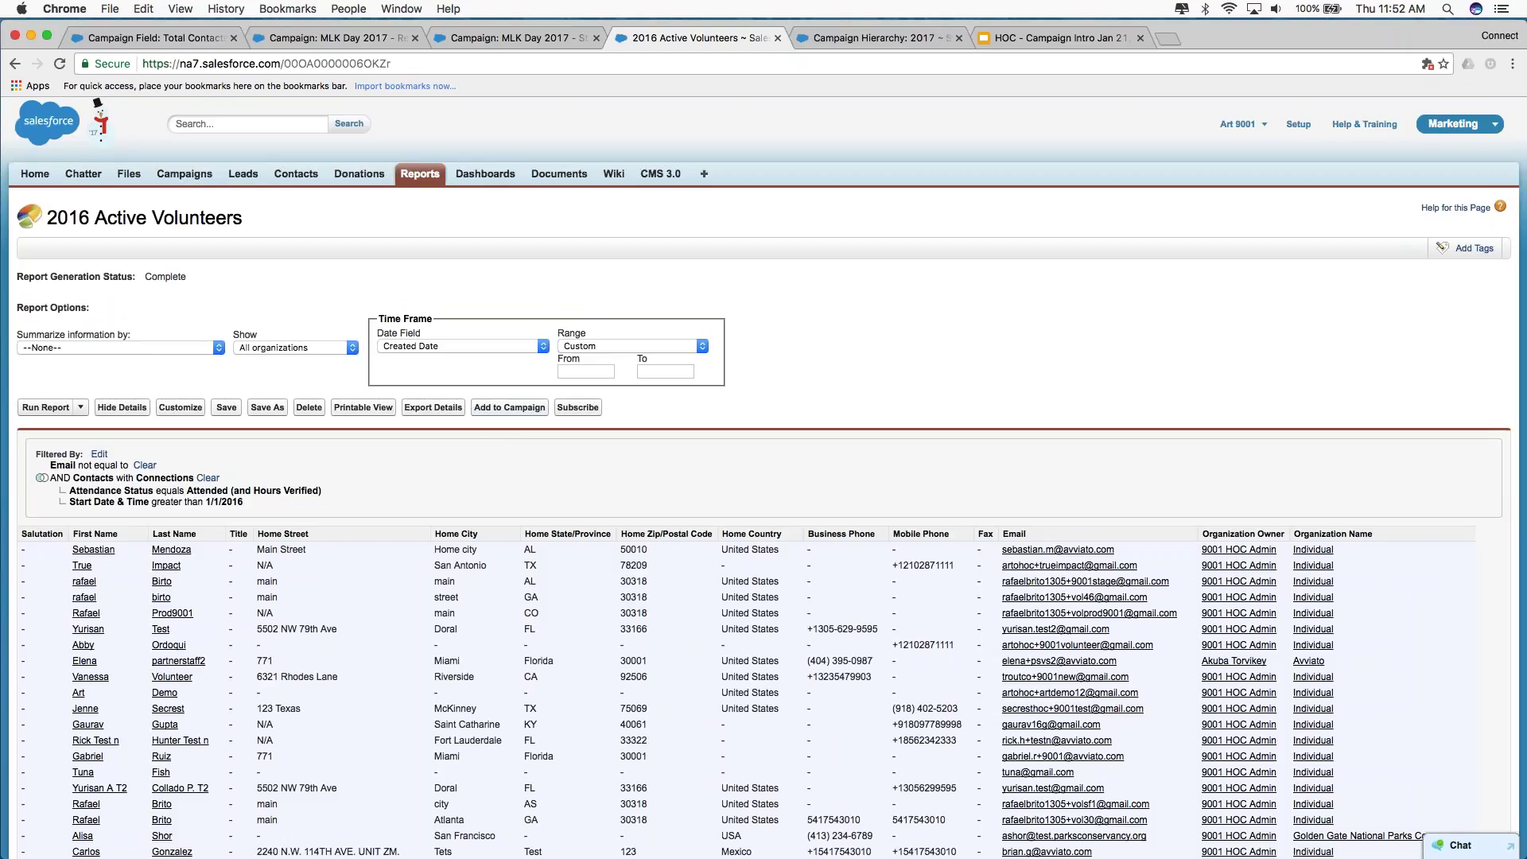
Add the report's contacts to the 2017 campaign with member status Sent, without overriding existing member statuses, and return to the report.
{"action": "left_click", "coordinate": [509, 407]}
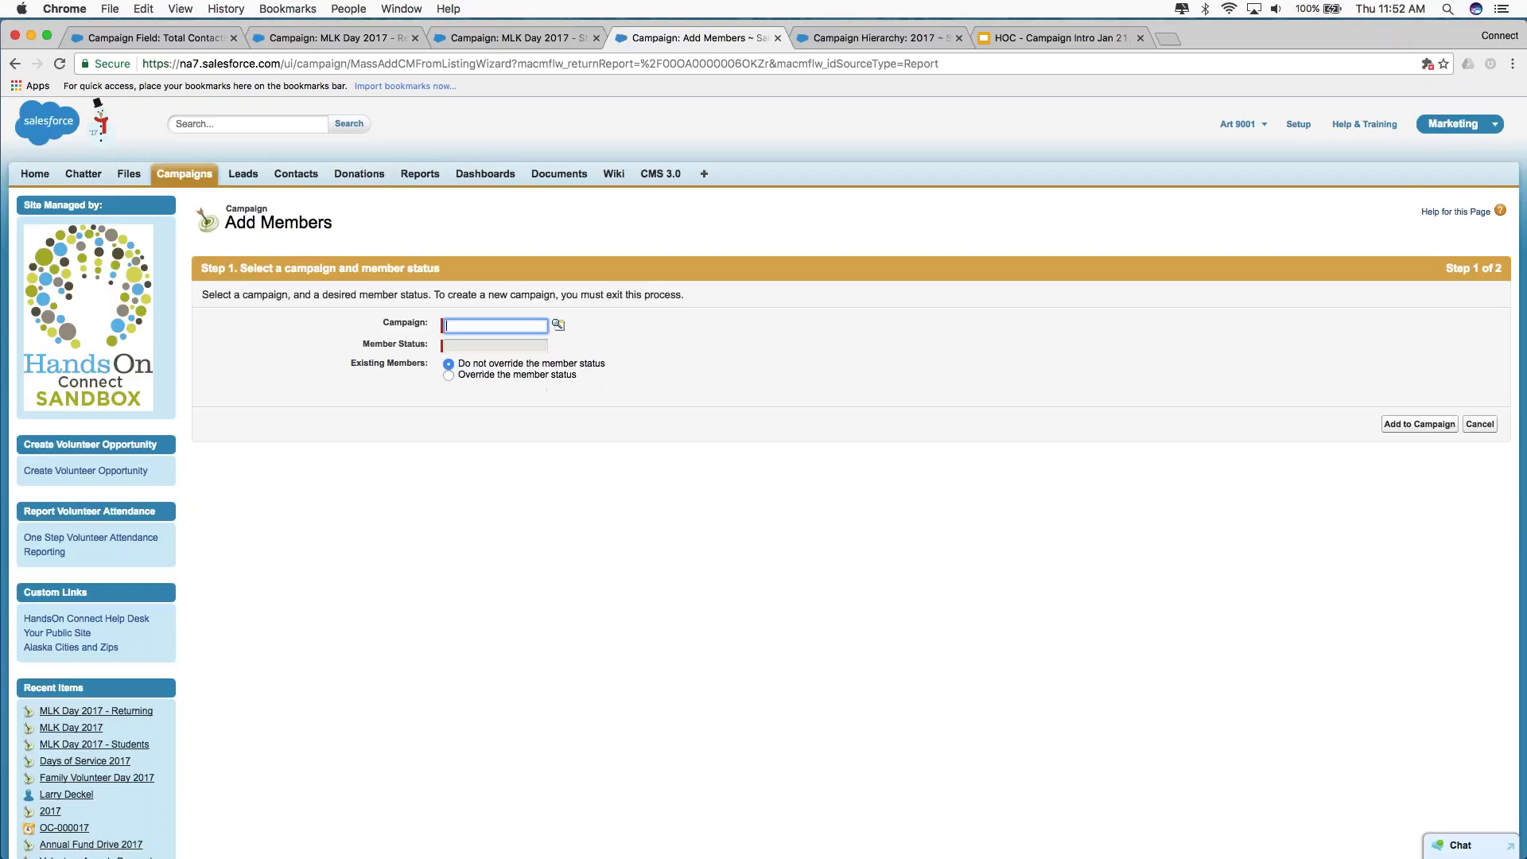
{"action": "left_click", "coordinate": [558, 325]}
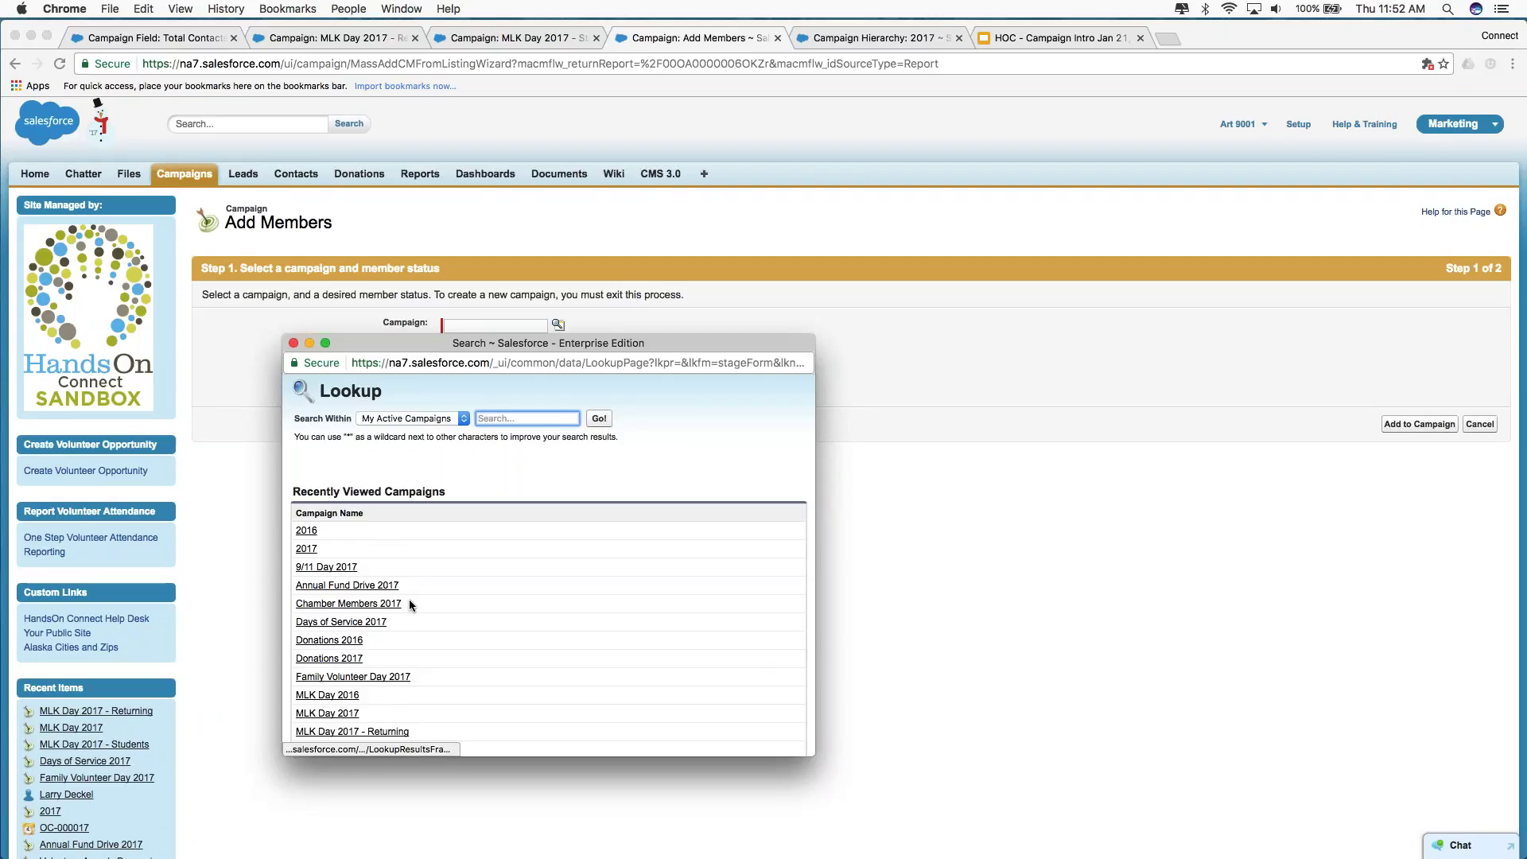
{"action": "left_click", "coordinate": [307, 551]}
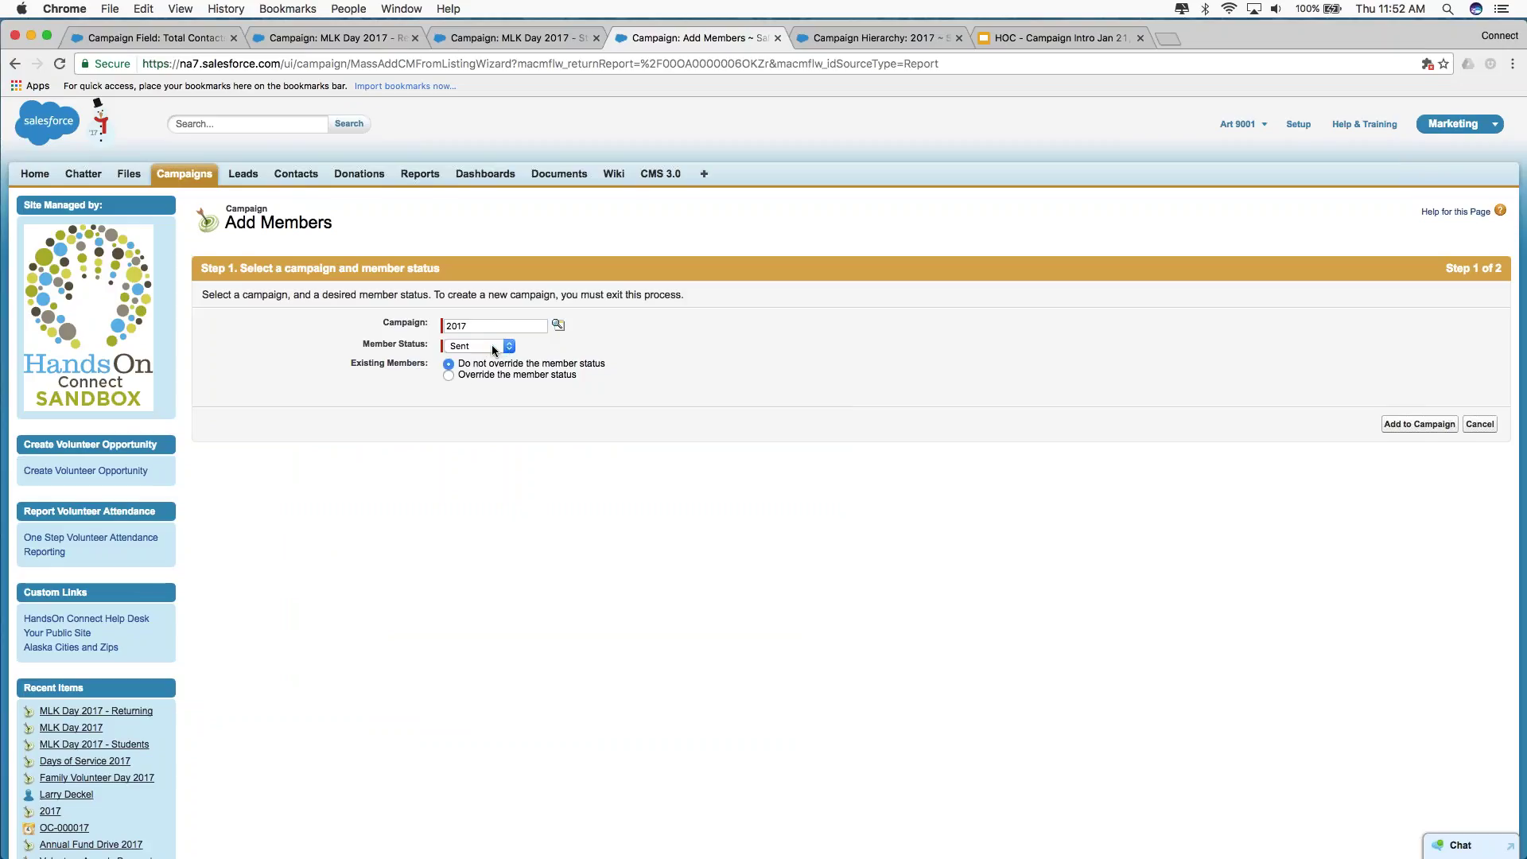
{"action": "left_click_drag", "start_coordinate": [351, 363], "coordinate": [436, 361]}
{"action": "left_click", "coordinate": [1406, 426]}
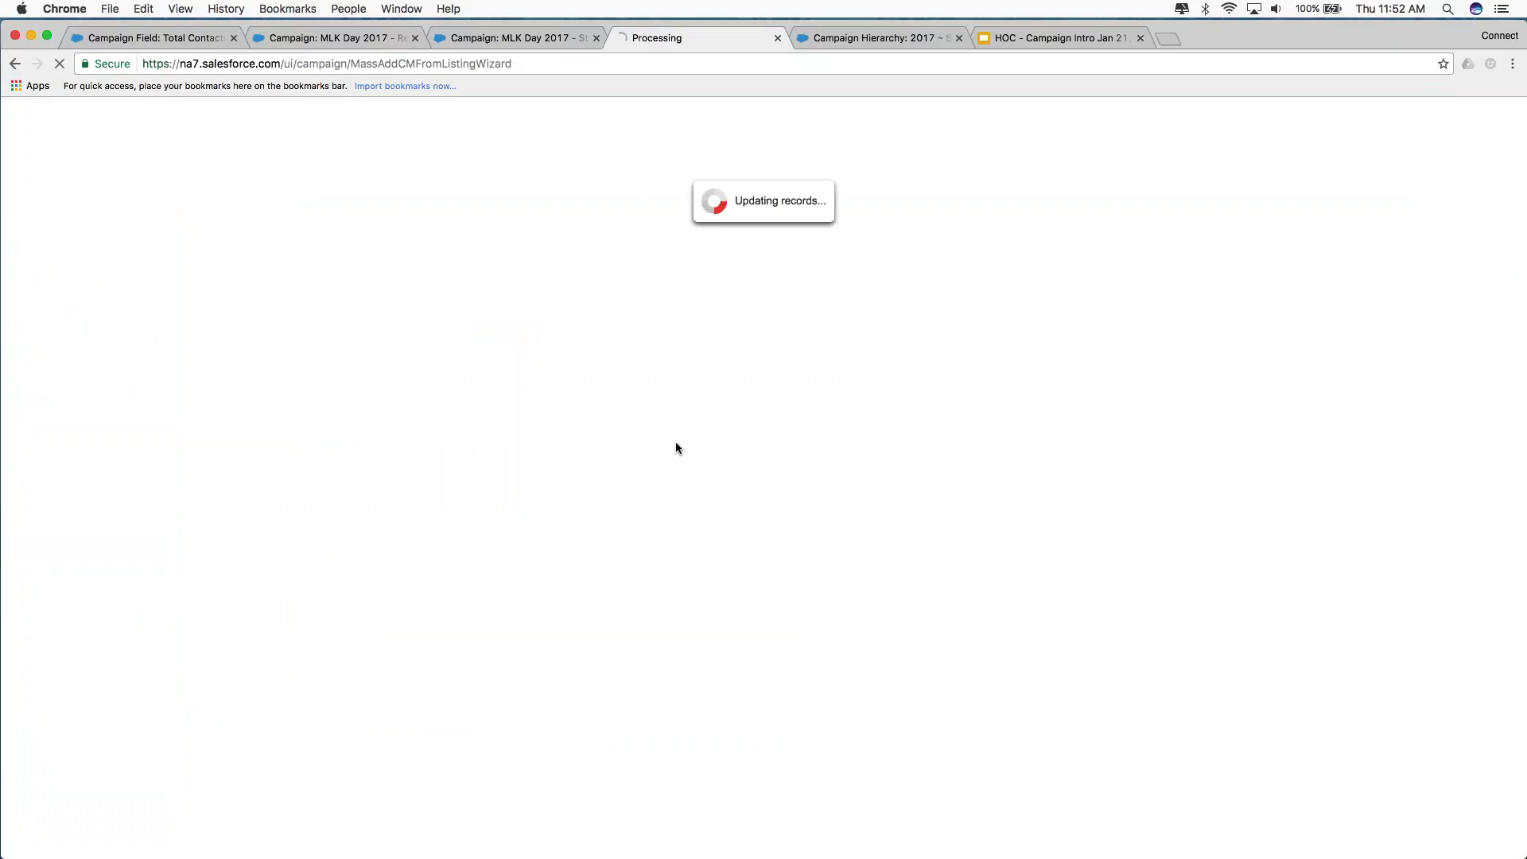
{"action": "left_click", "coordinate": [1480, 333]}
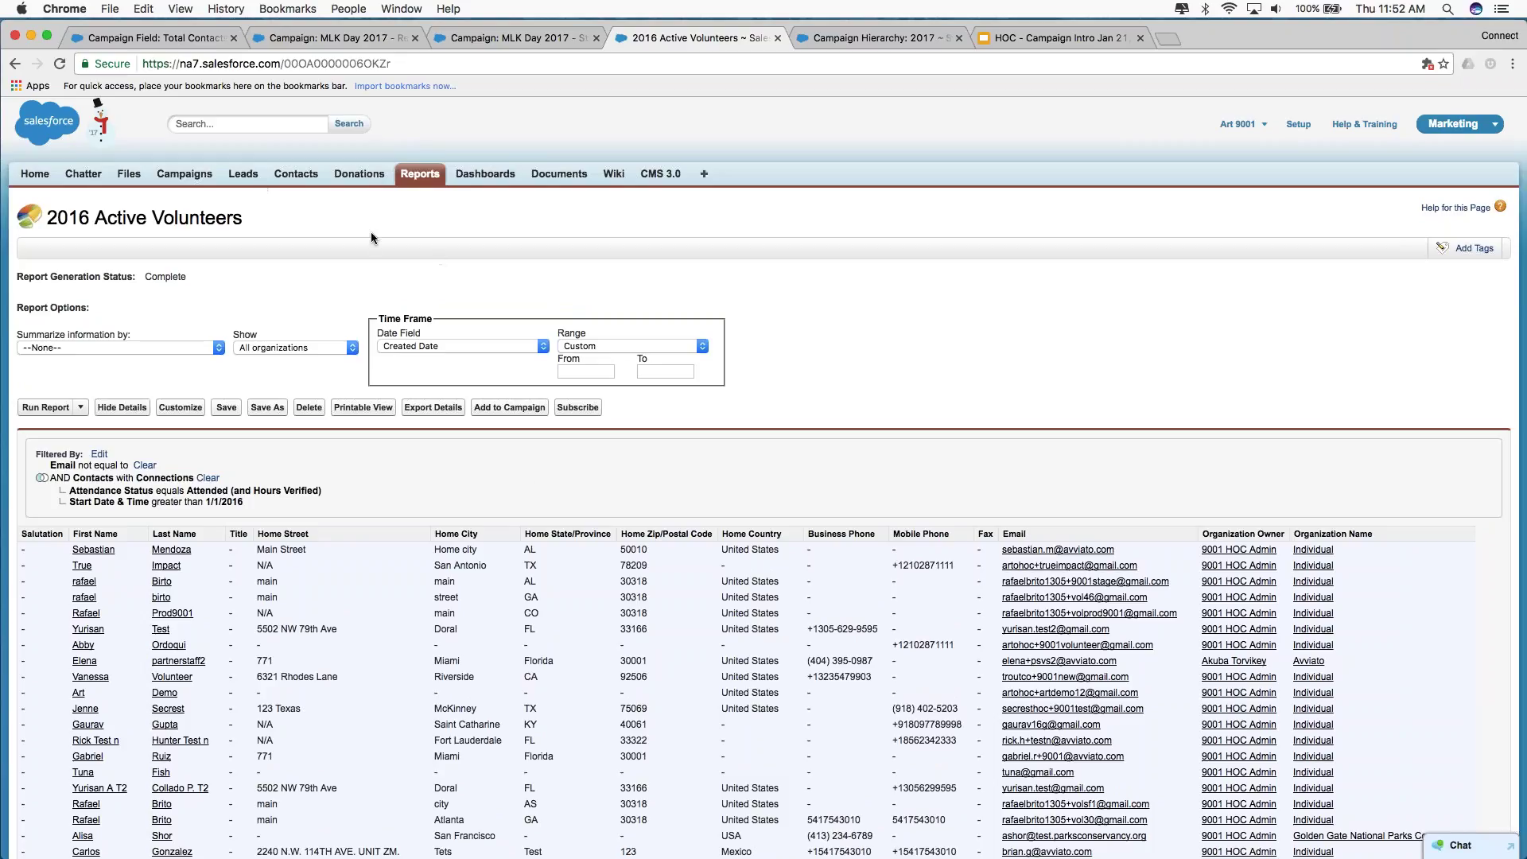
Switch from the Marketing app to the HandsOn Connect app.
{"action": "left_click", "coordinate": [1454, 127]}
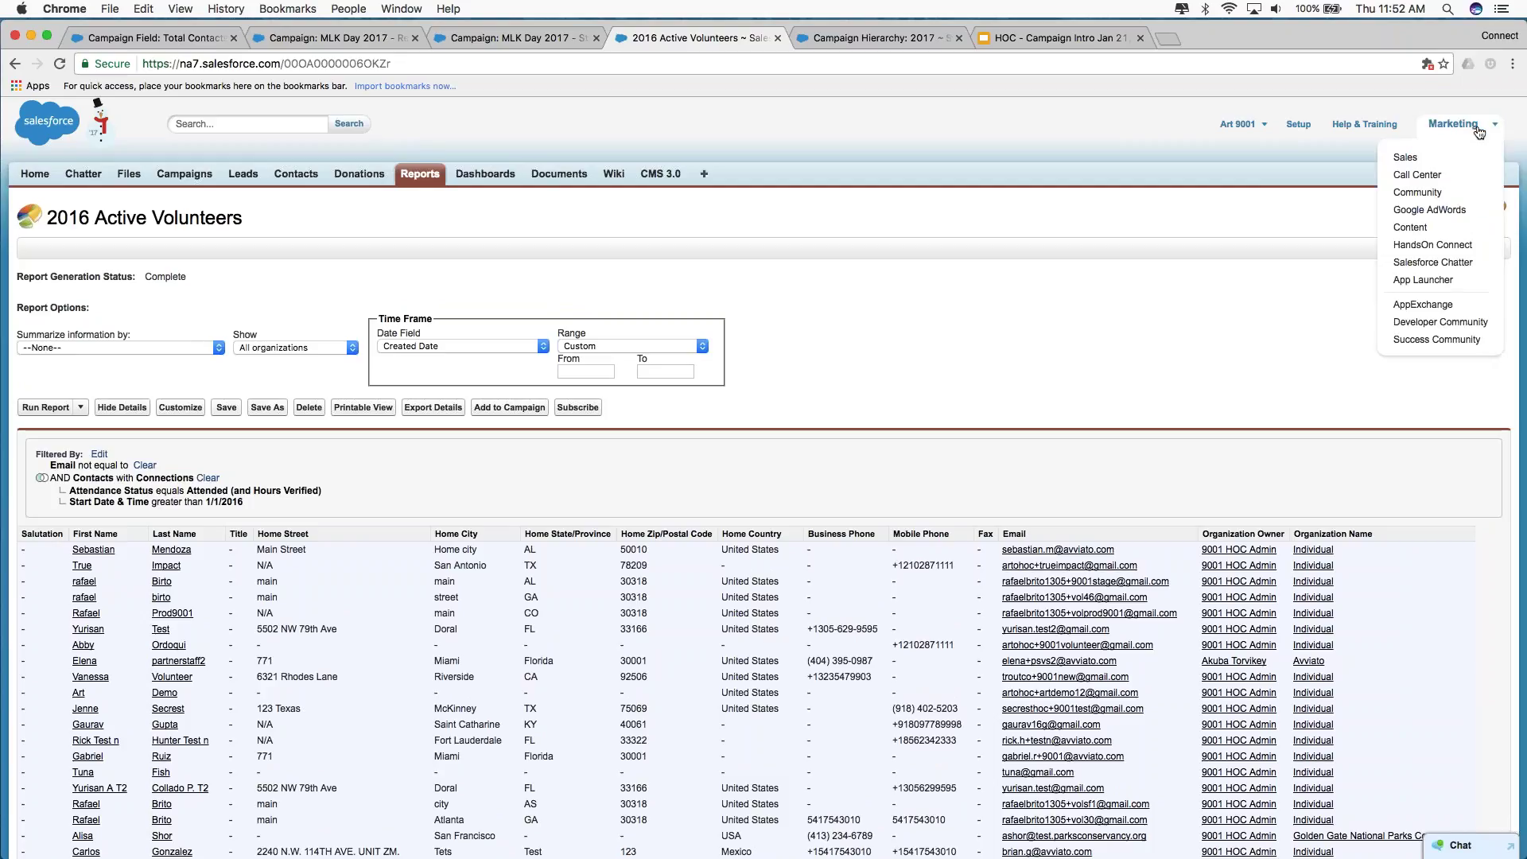
{"action": "left_click", "coordinate": [1428, 243]}
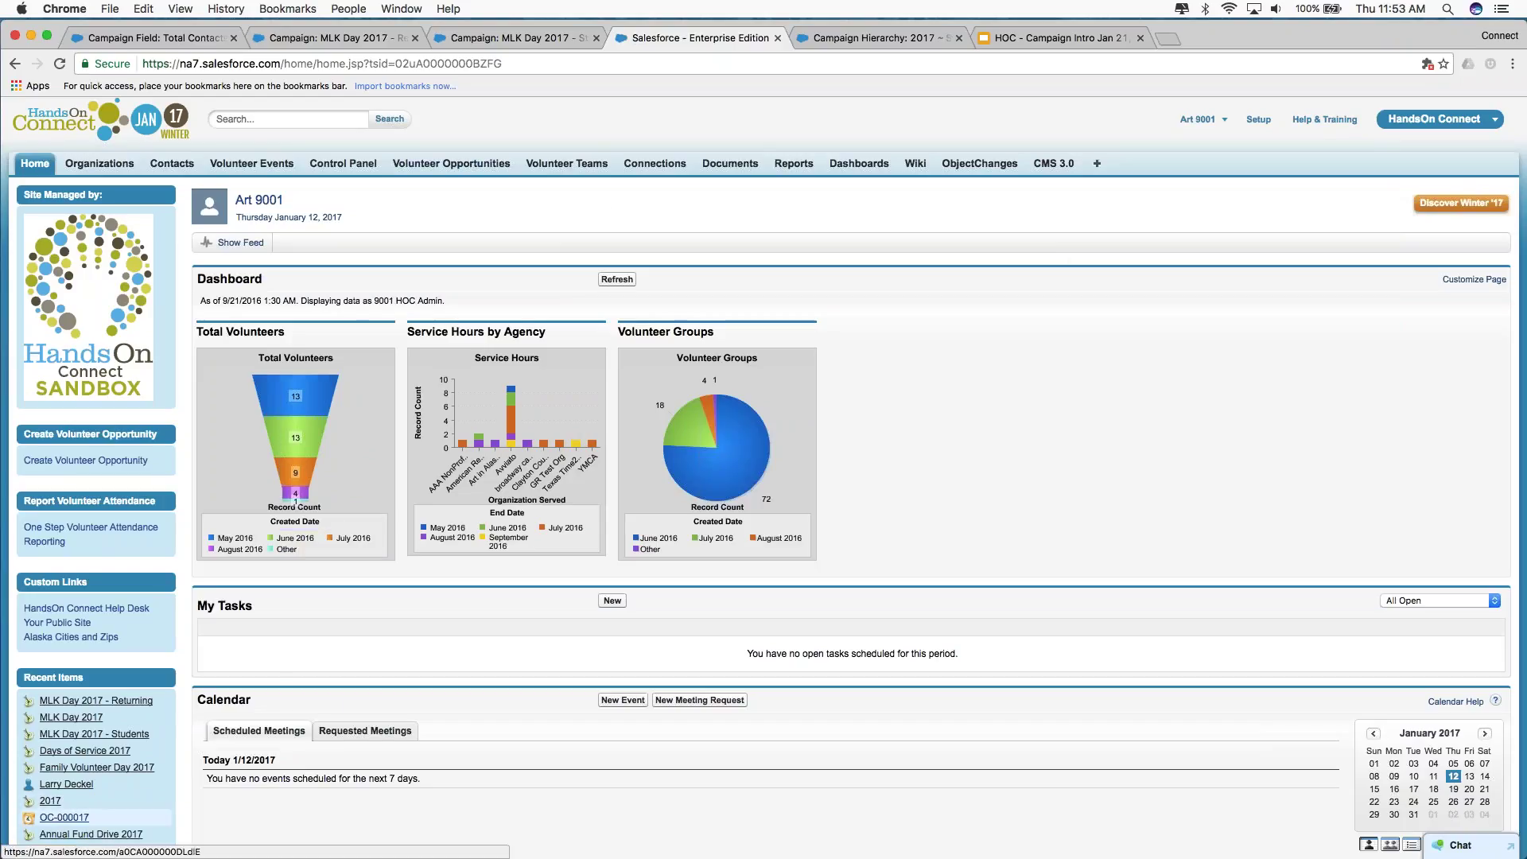
Open occurrence OC-000017 of the Alcatraz Docent volunteer opportunity and start adding its volunteers to a campaign.
{"action": "mouse_move", "coordinate": [76, 820]}
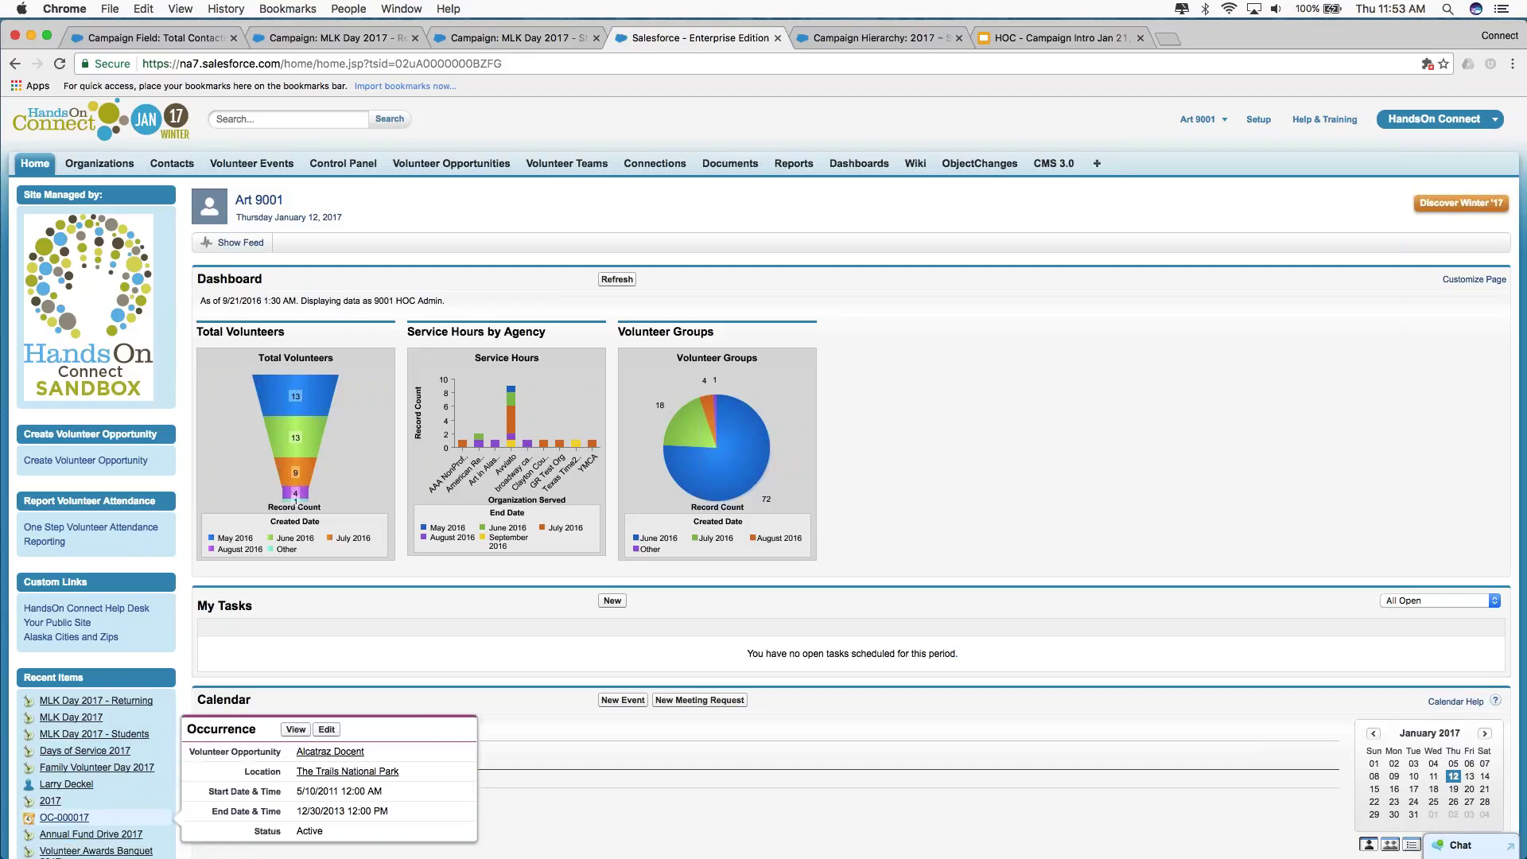
{"action": "left_click", "coordinate": [330, 752]}
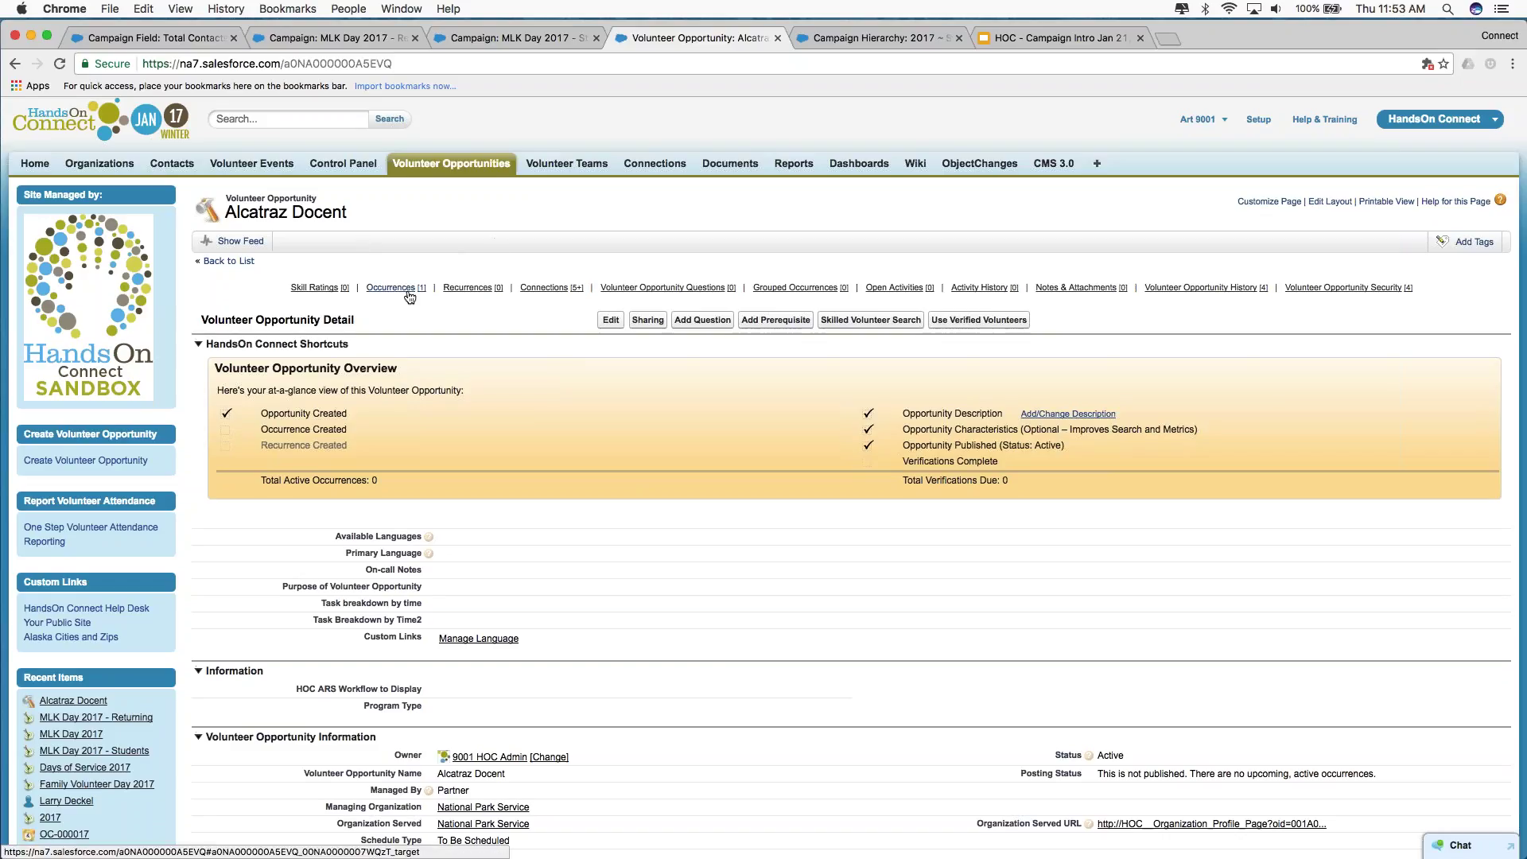
{"action": "mouse_move", "coordinate": [401, 290]}
{"action": "left_click", "coordinate": [269, 355]}
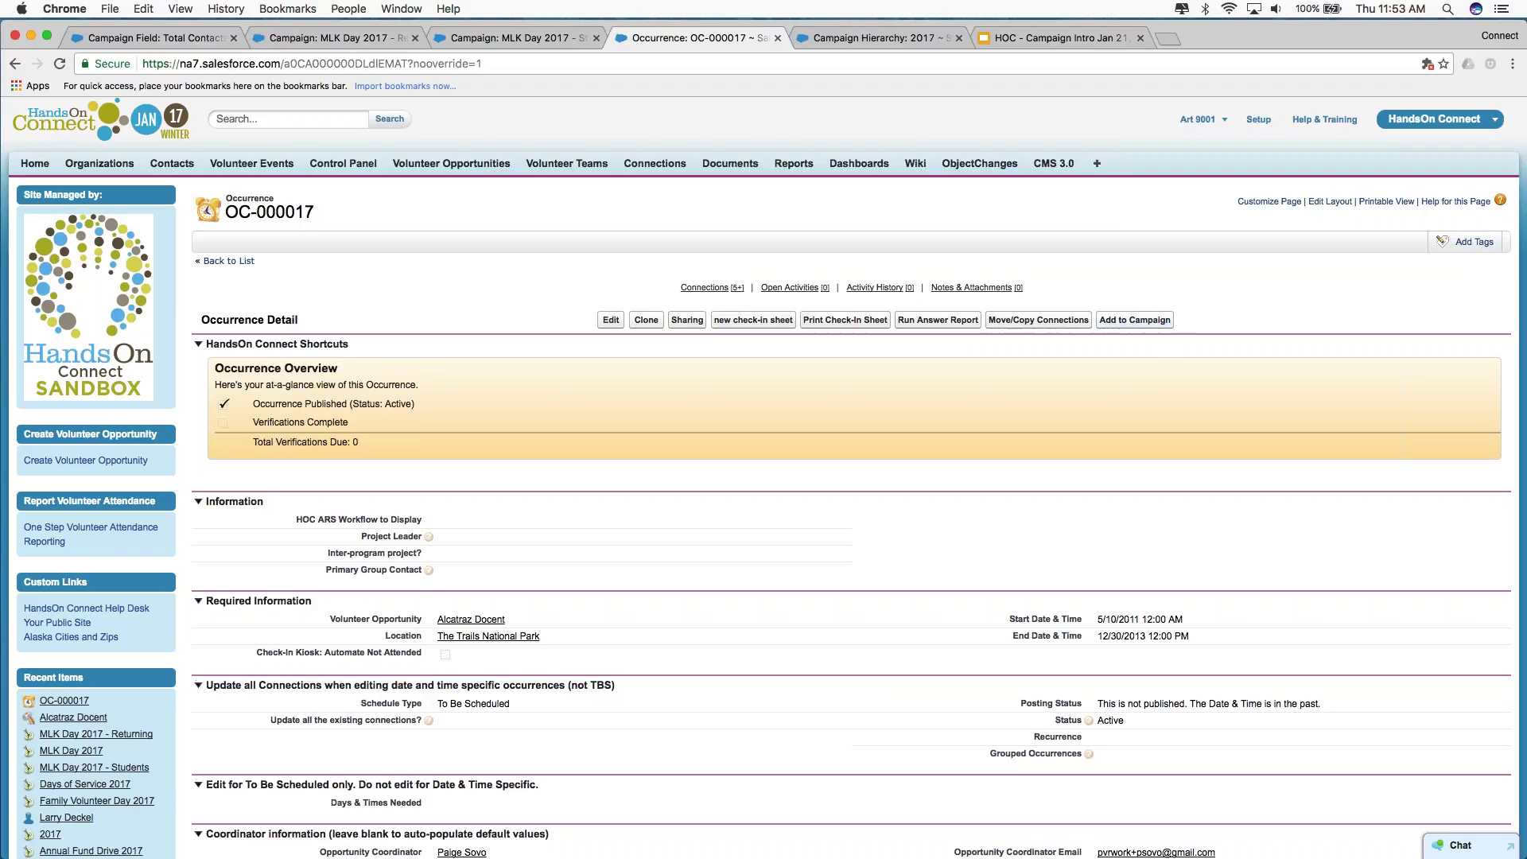
{"action": "left_click", "coordinate": [1154, 321]}
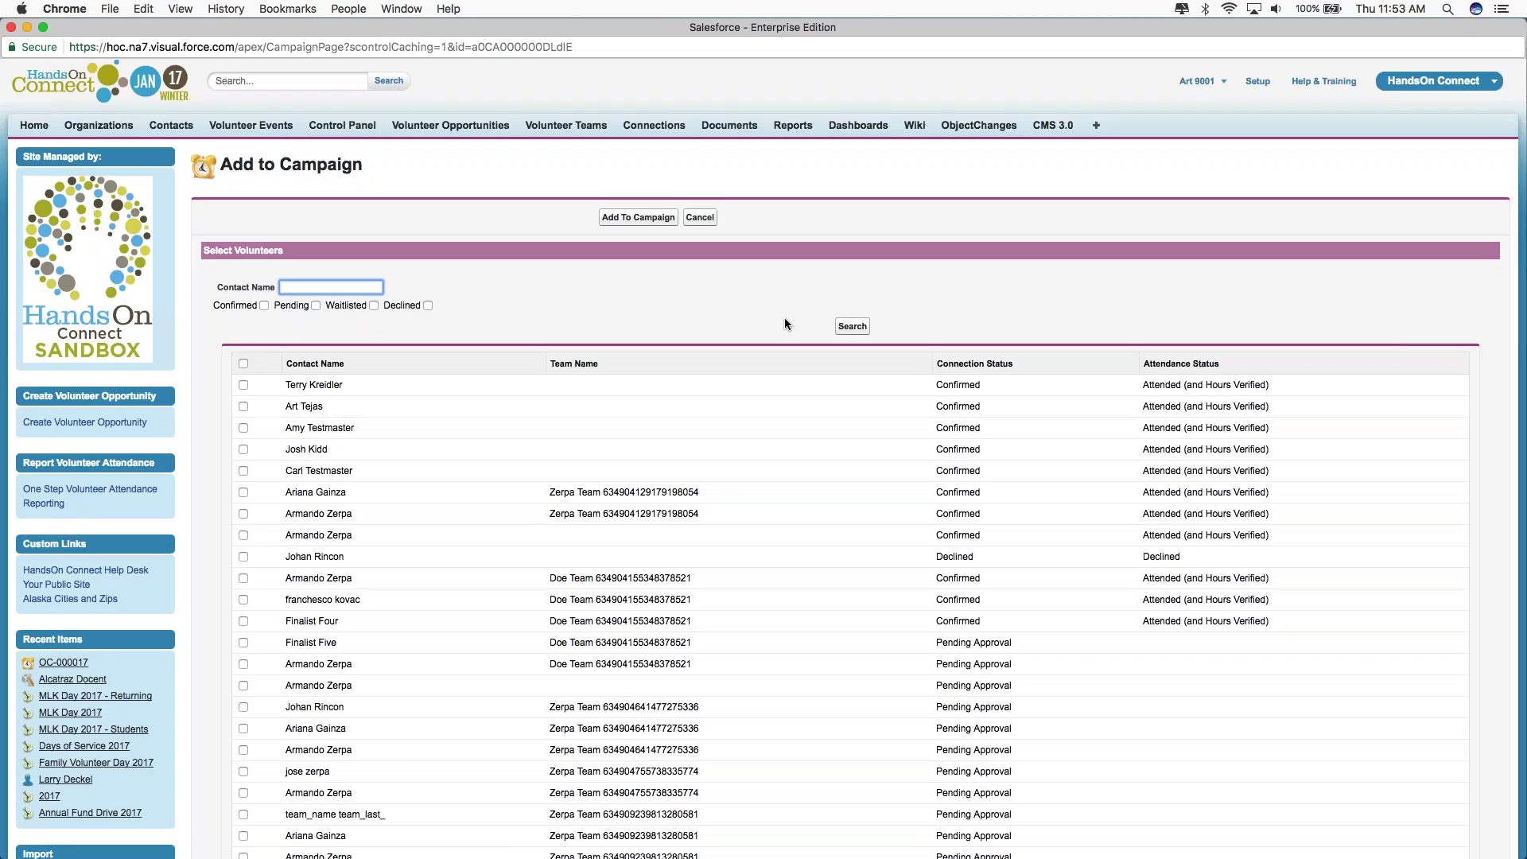
Filter the occurrence's volunteer list to Confirmed connections, and remove the filter to list all volunteers again.
{"action": "scroll", "coordinate": [763, 458], "scroll_direction": "down", "scroll_amount": 10}
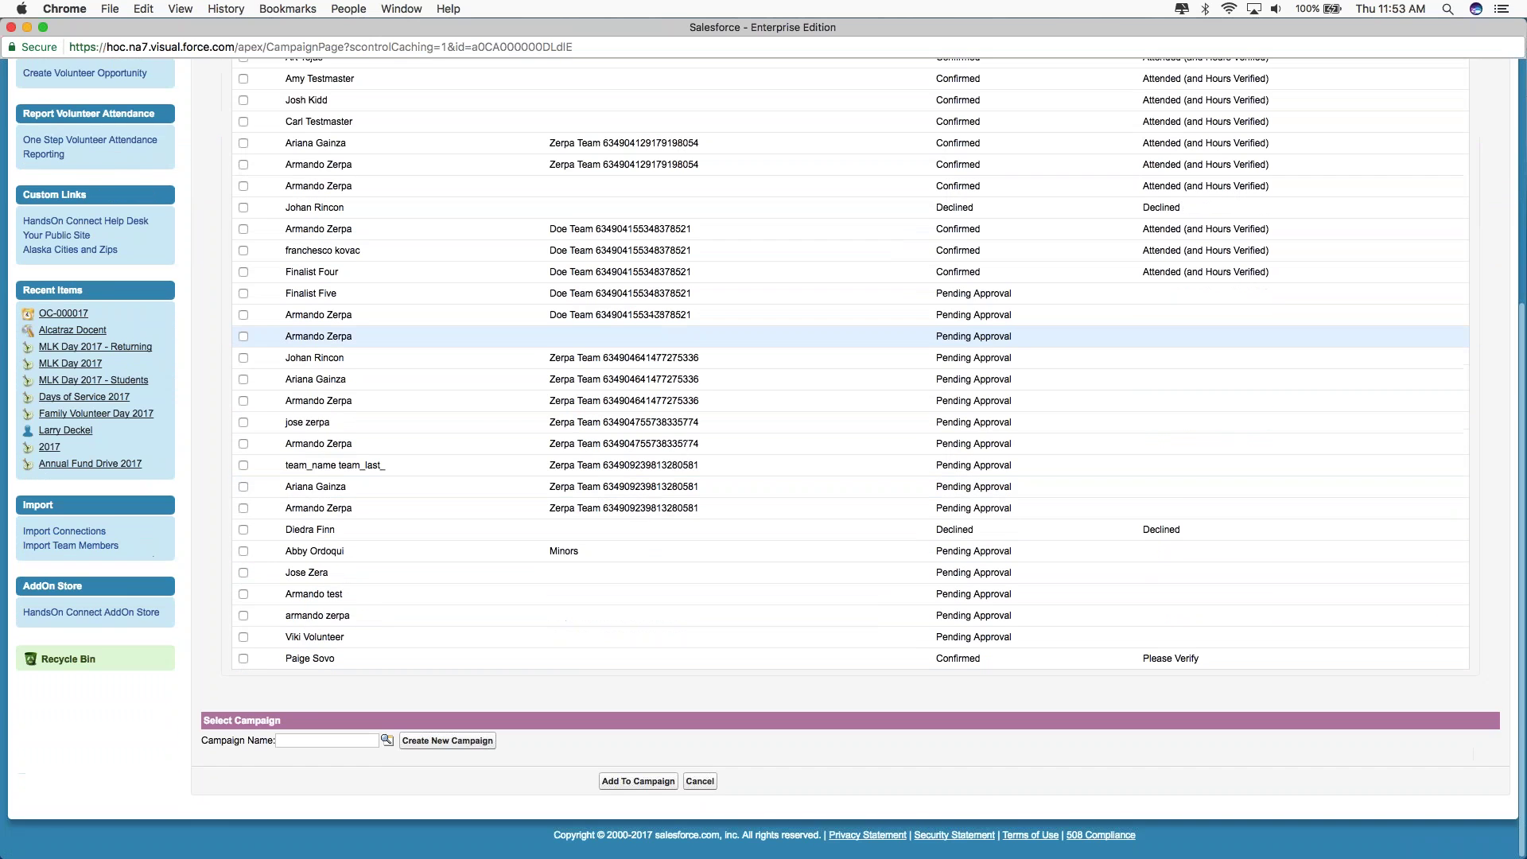
{"action": "scroll", "coordinate": [763, 458], "scroll_direction": "up", "scroll_amount": 10}
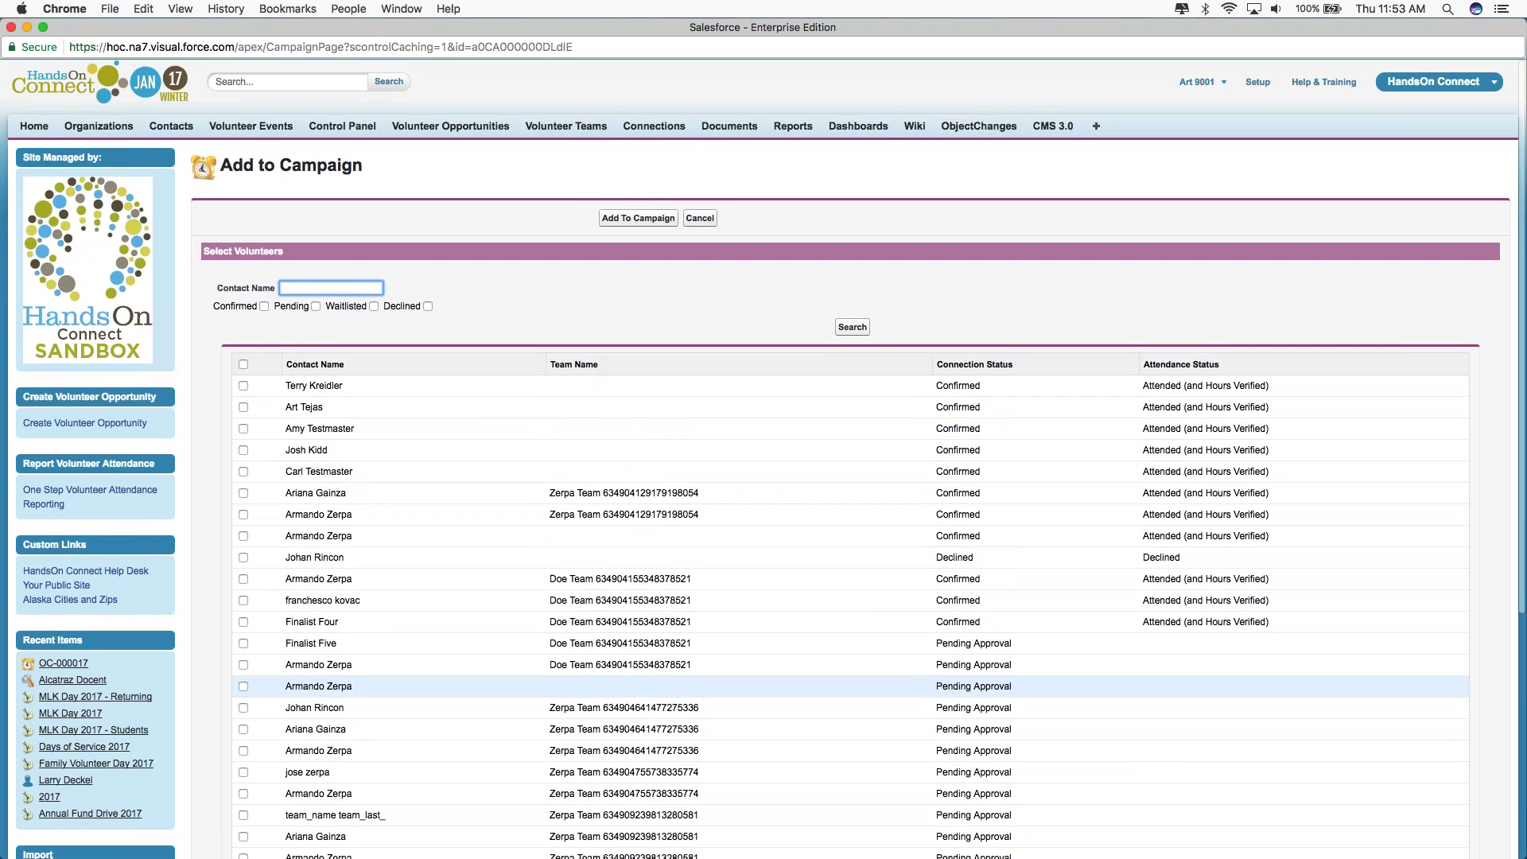
{"action": "left_click", "coordinate": [264, 306]}
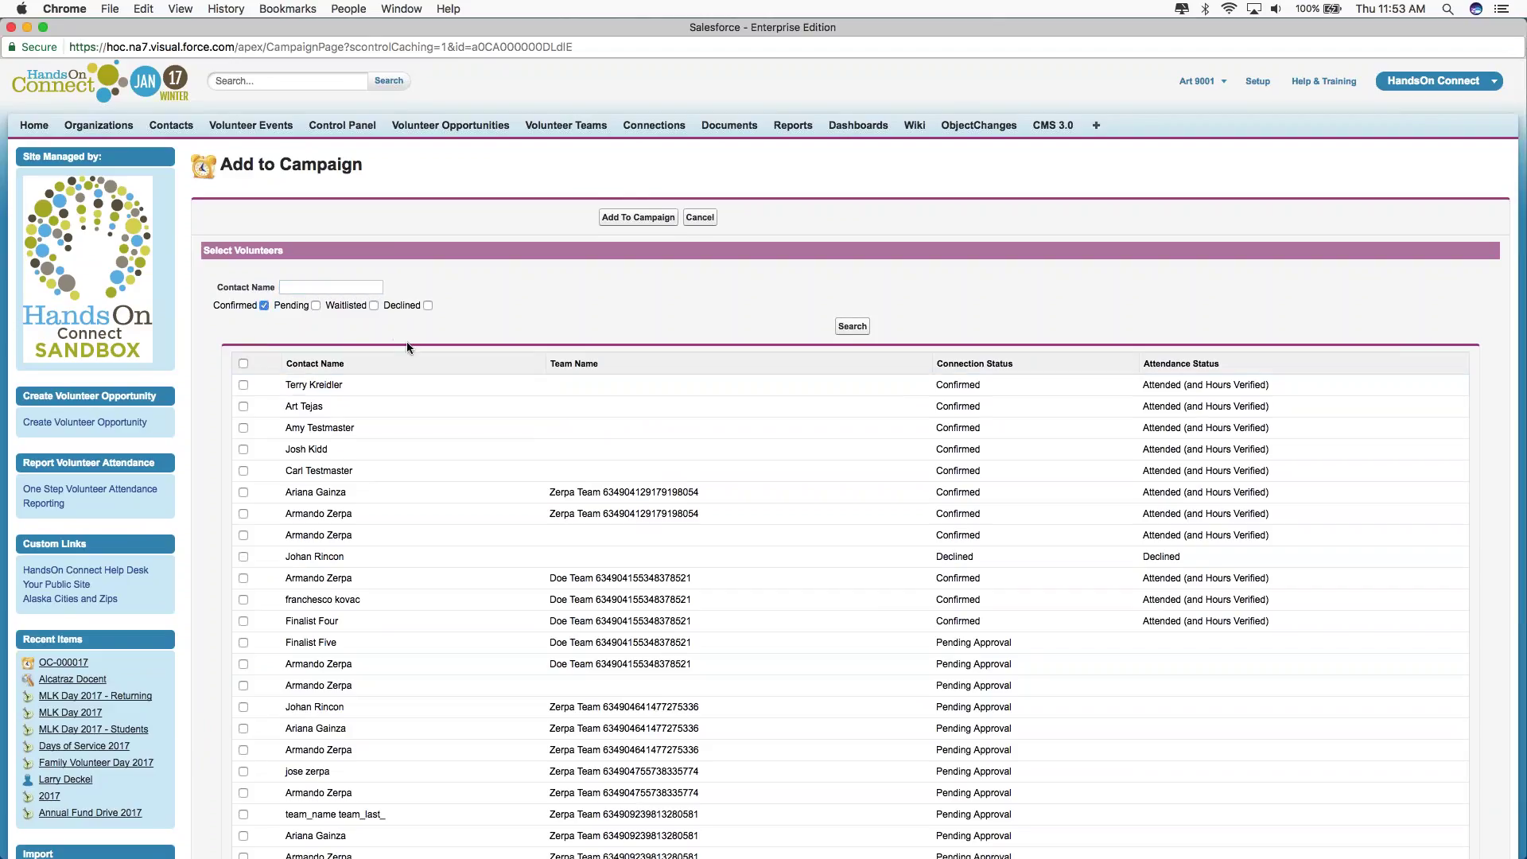
{"action": "left_click", "coordinate": [851, 326]}
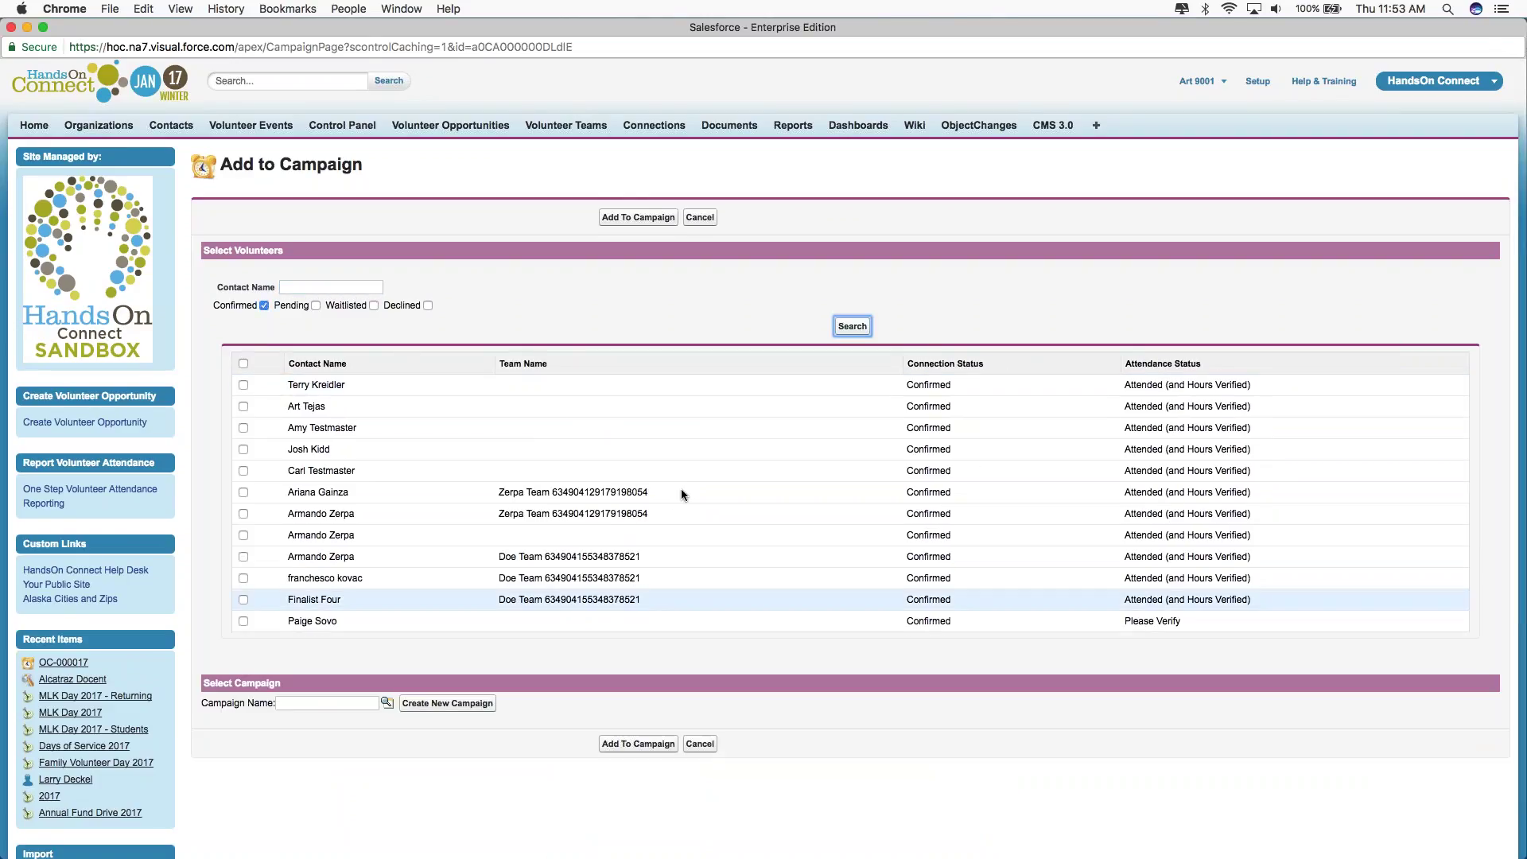
{"action": "left_click", "coordinate": [265, 307]}
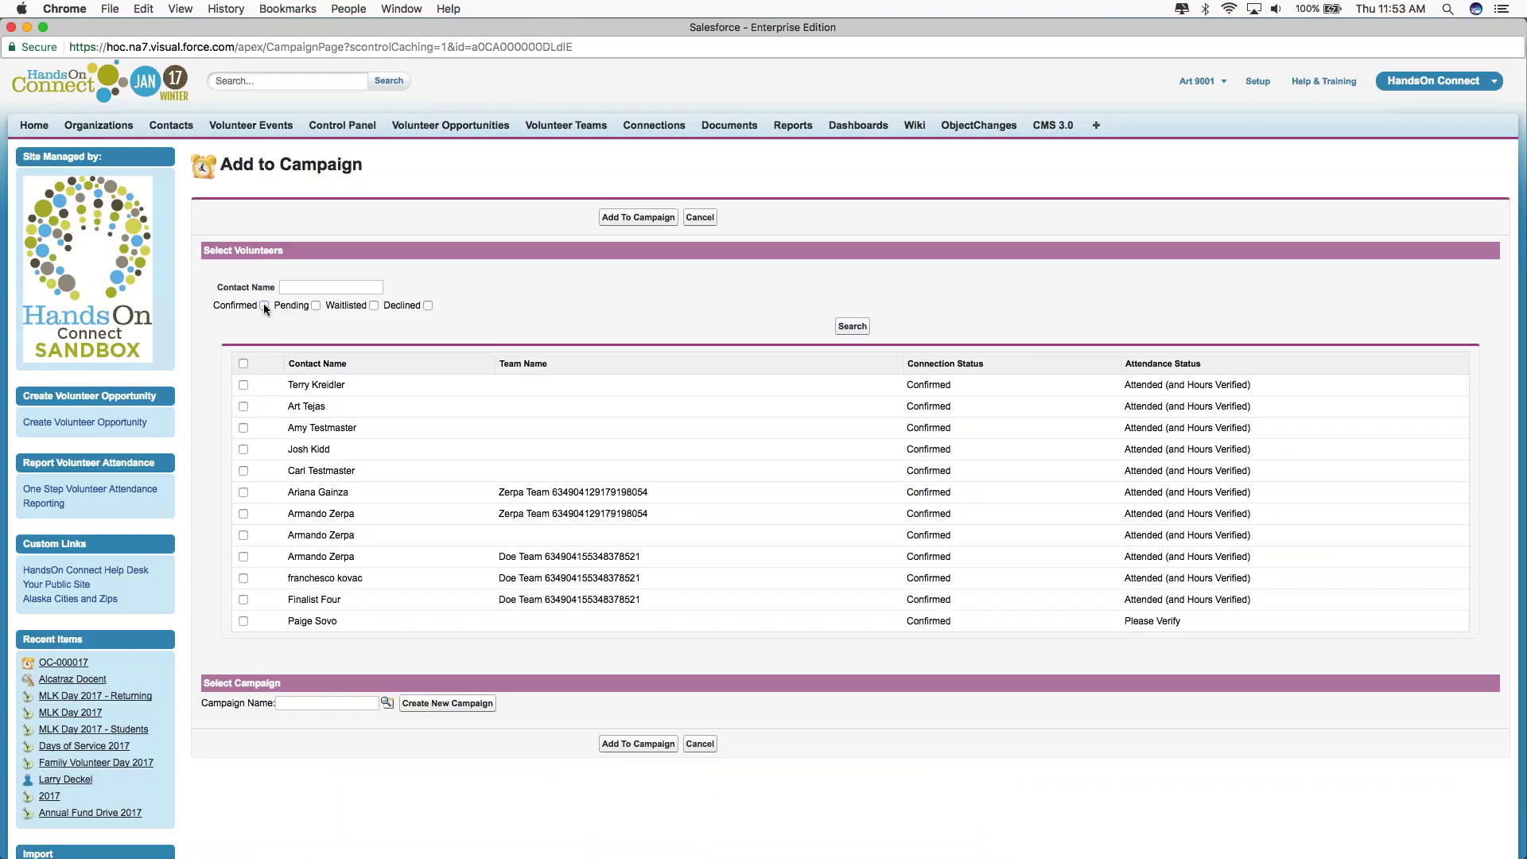
{"action": "left_click", "coordinate": [852, 326]}
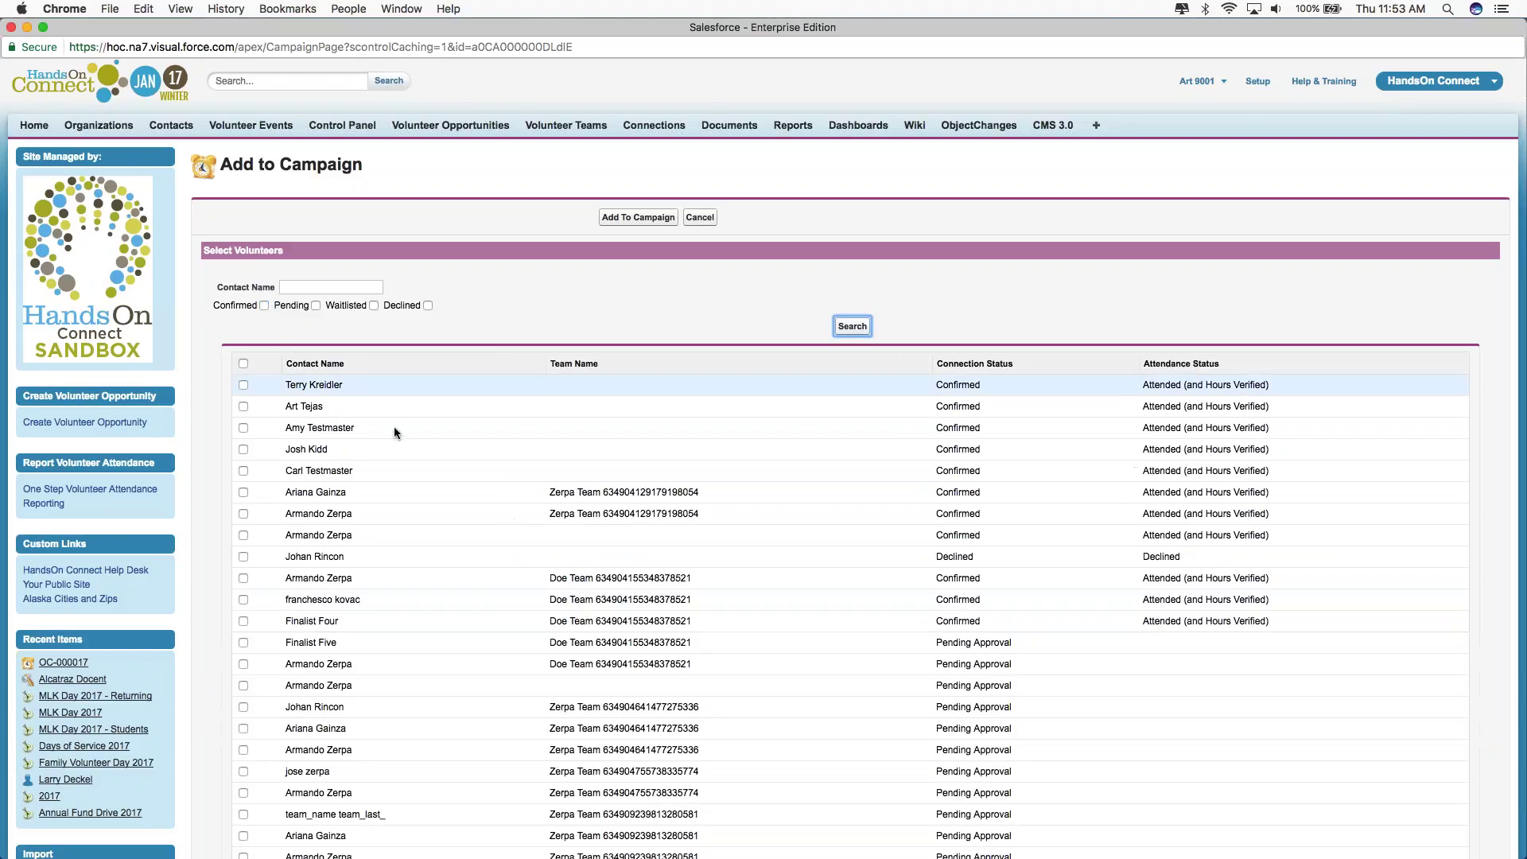
{"action": "left_click", "coordinate": [852, 407]}
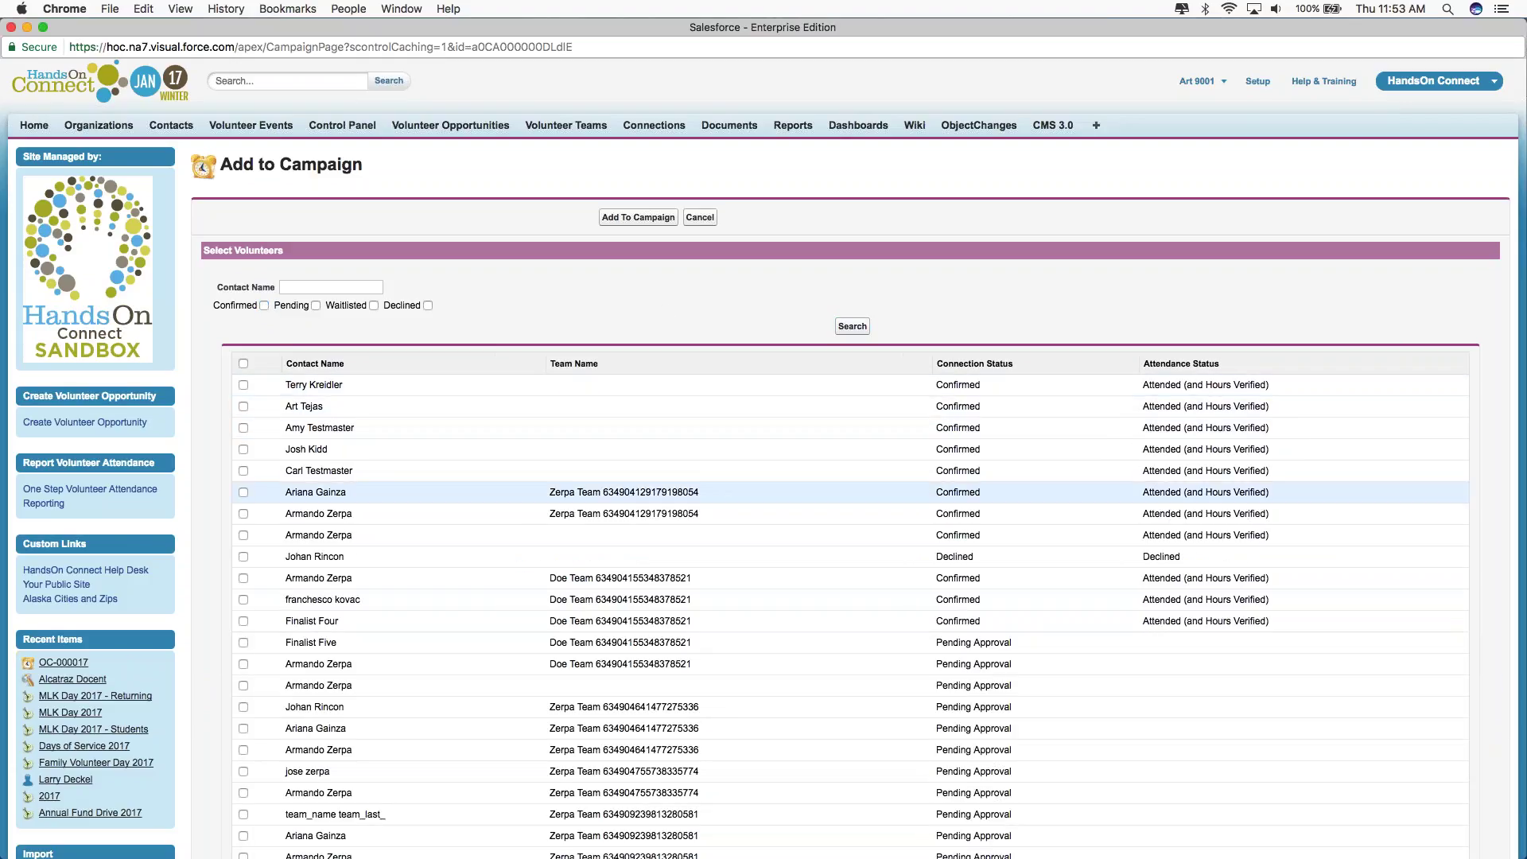
Select six individual team volunteers in the list, including one with Pending Approval status.
{"action": "left_click", "coordinate": [243, 492]}
{"action": "left_click", "coordinate": [243, 514]}
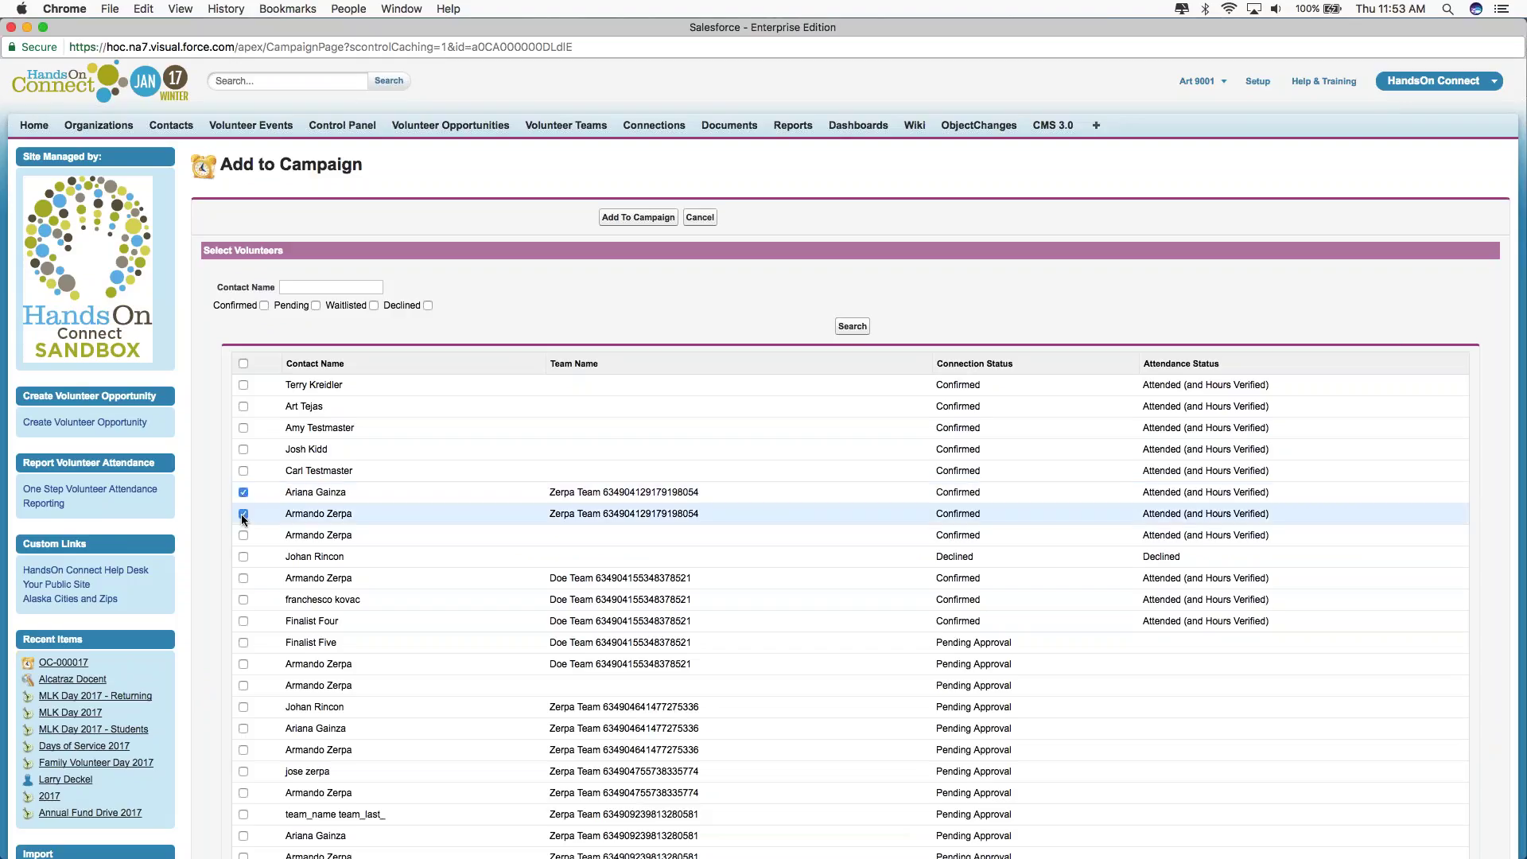
{"action": "left_click", "coordinate": [244, 578]}
{"action": "left_click", "coordinate": [243, 602]}
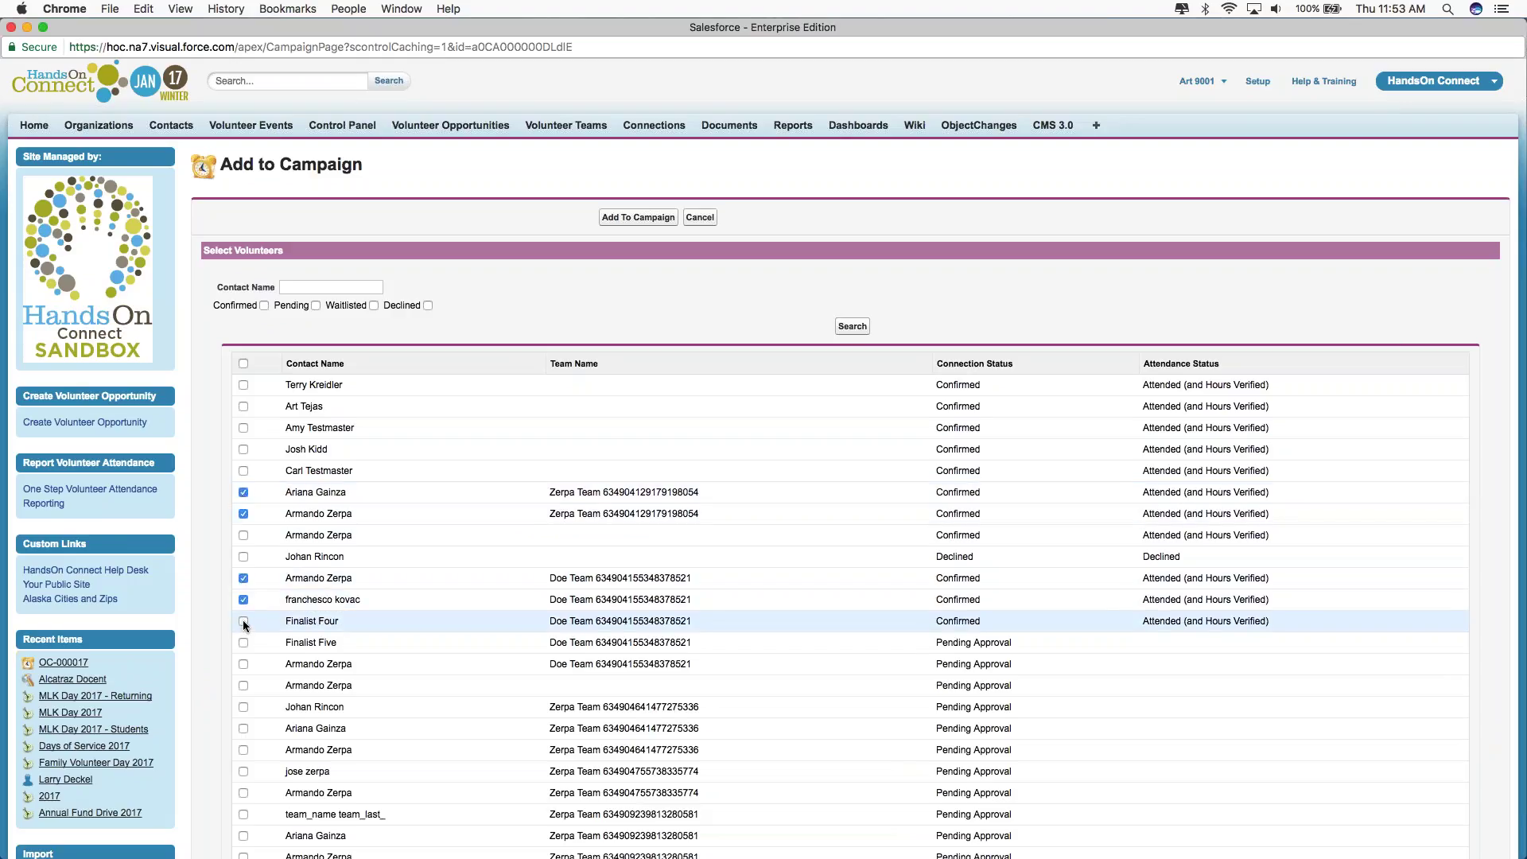
{"action": "left_click", "coordinate": [244, 621]}
{"action": "left_click", "coordinate": [243, 642]}
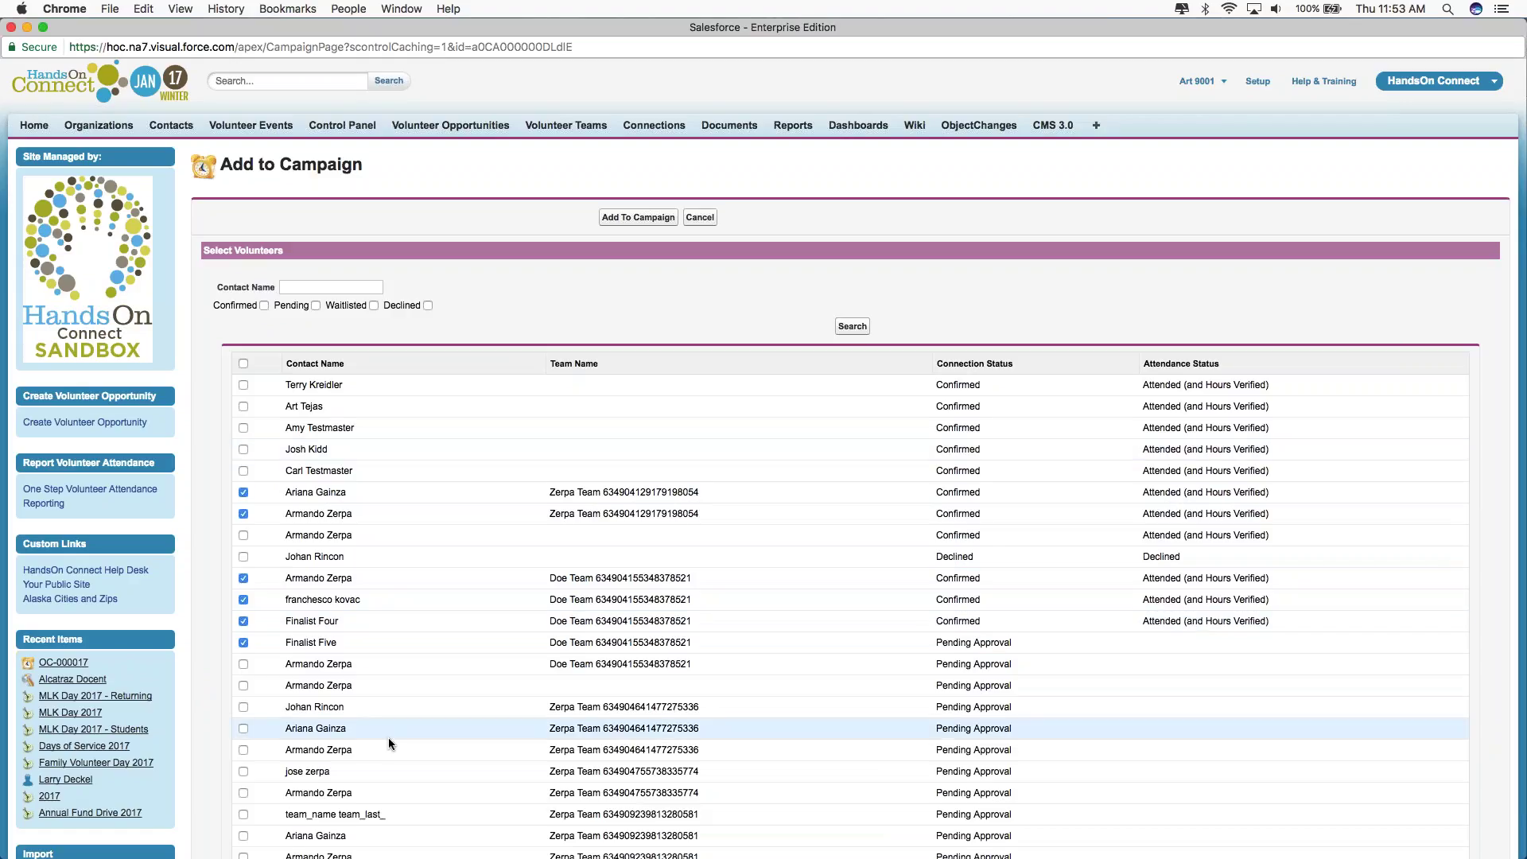
Select all listed volunteers and look up MLK Day 2017 as the campaign for them.
{"action": "left_click", "coordinate": [243, 364]}
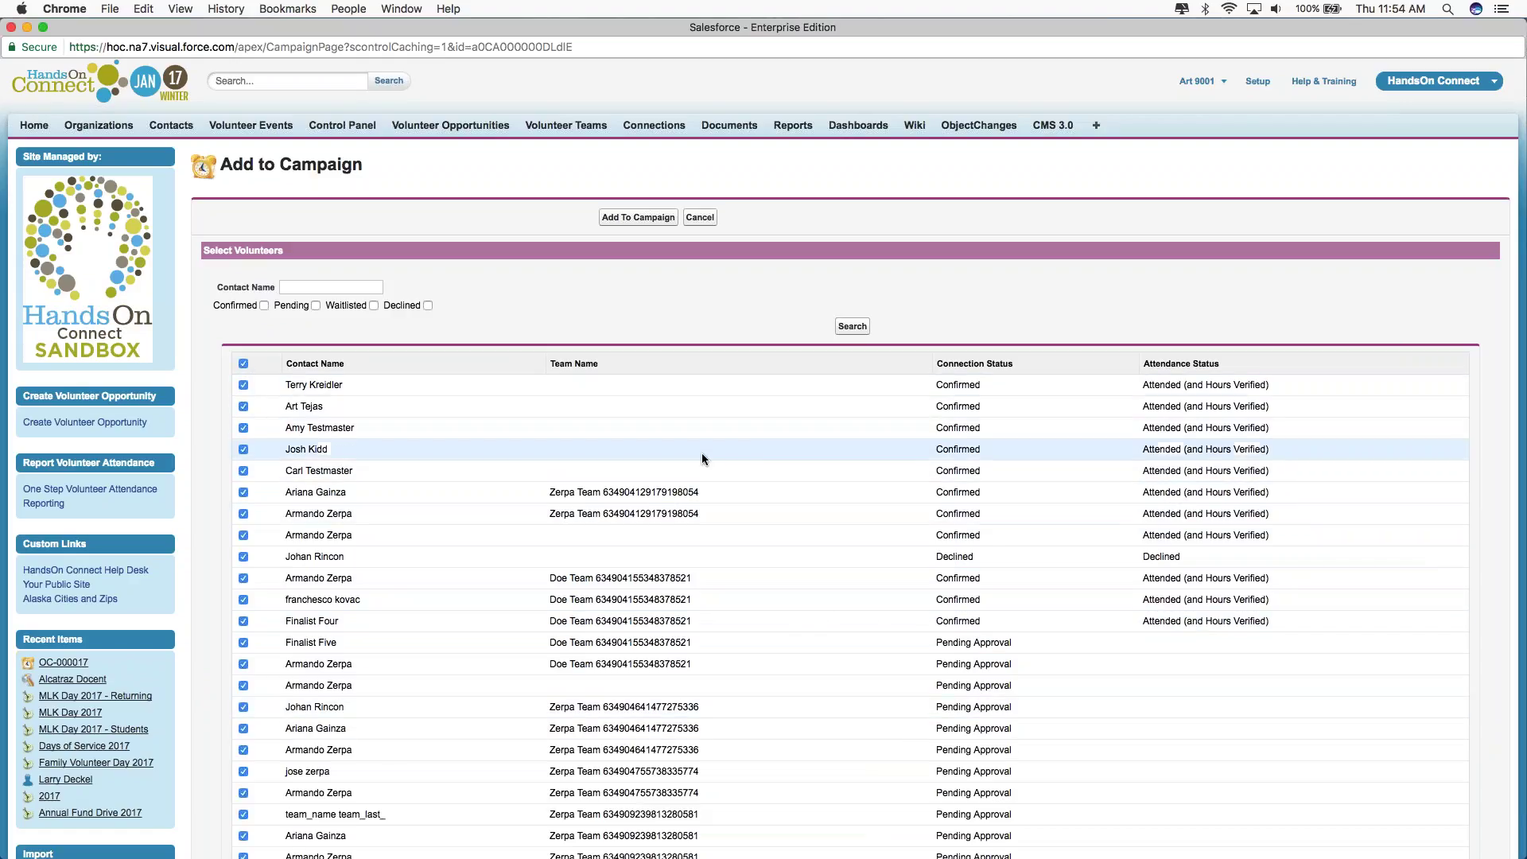
{"action": "scroll", "coordinate": [702, 451], "scroll_direction": "down", "scroll_amount": 5}
{"action": "left_click", "coordinate": [358, 740]}
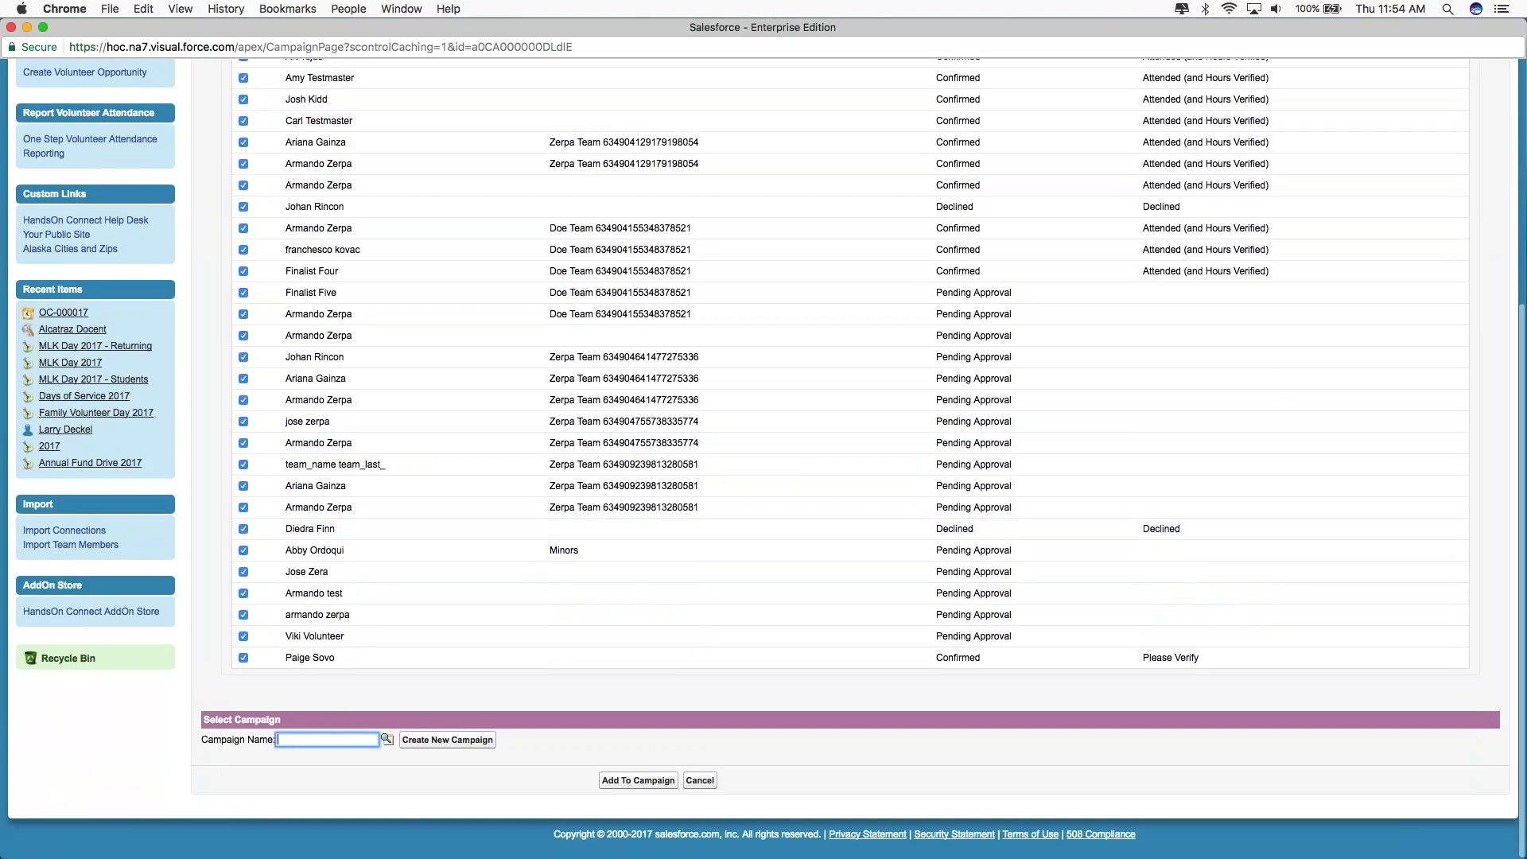
{"action": "left_click", "coordinate": [387, 740]}
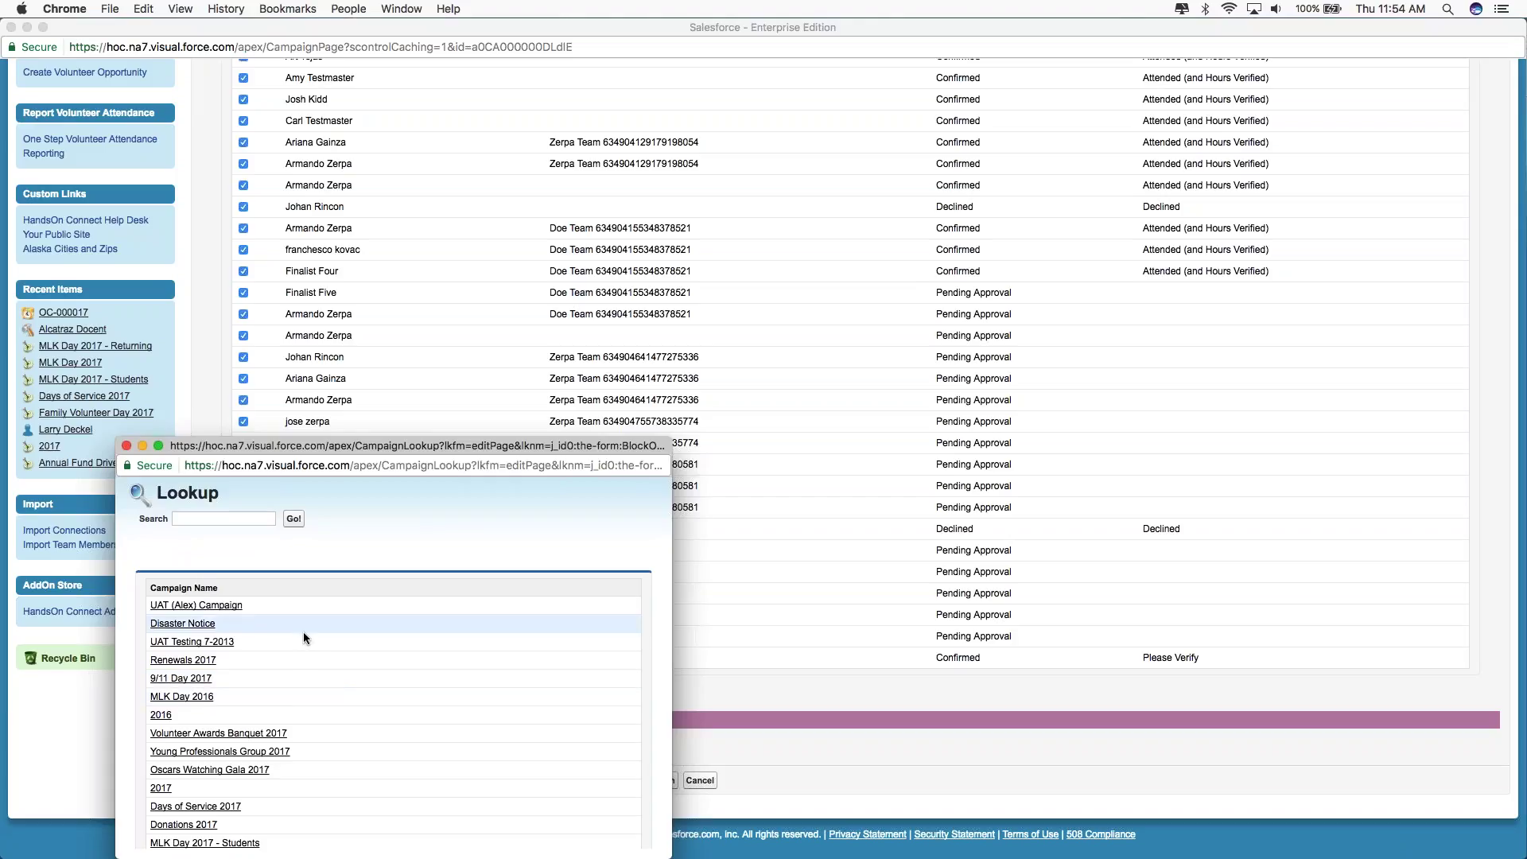
{"action": "scroll", "coordinate": [303, 631], "scroll_direction": "down", "scroll_amount": 3}
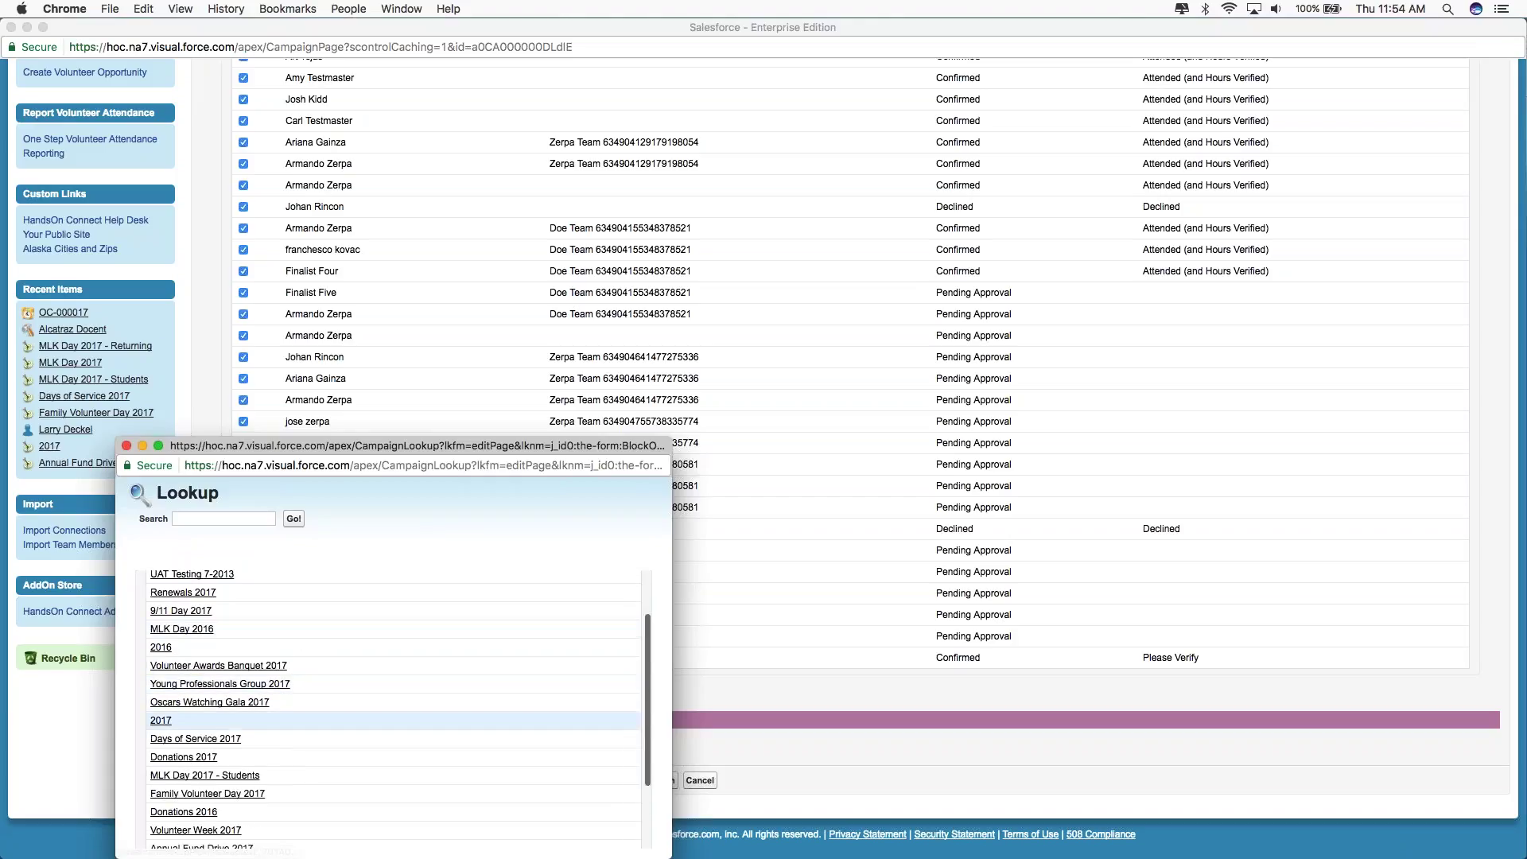
{"action": "scroll", "coordinate": [239, 720], "scroll_direction": "down", "scroll_amount": 1}
{"action": "scroll", "coordinate": [238, 720], "scroll_direction": "down", "scroll_amount": 4}
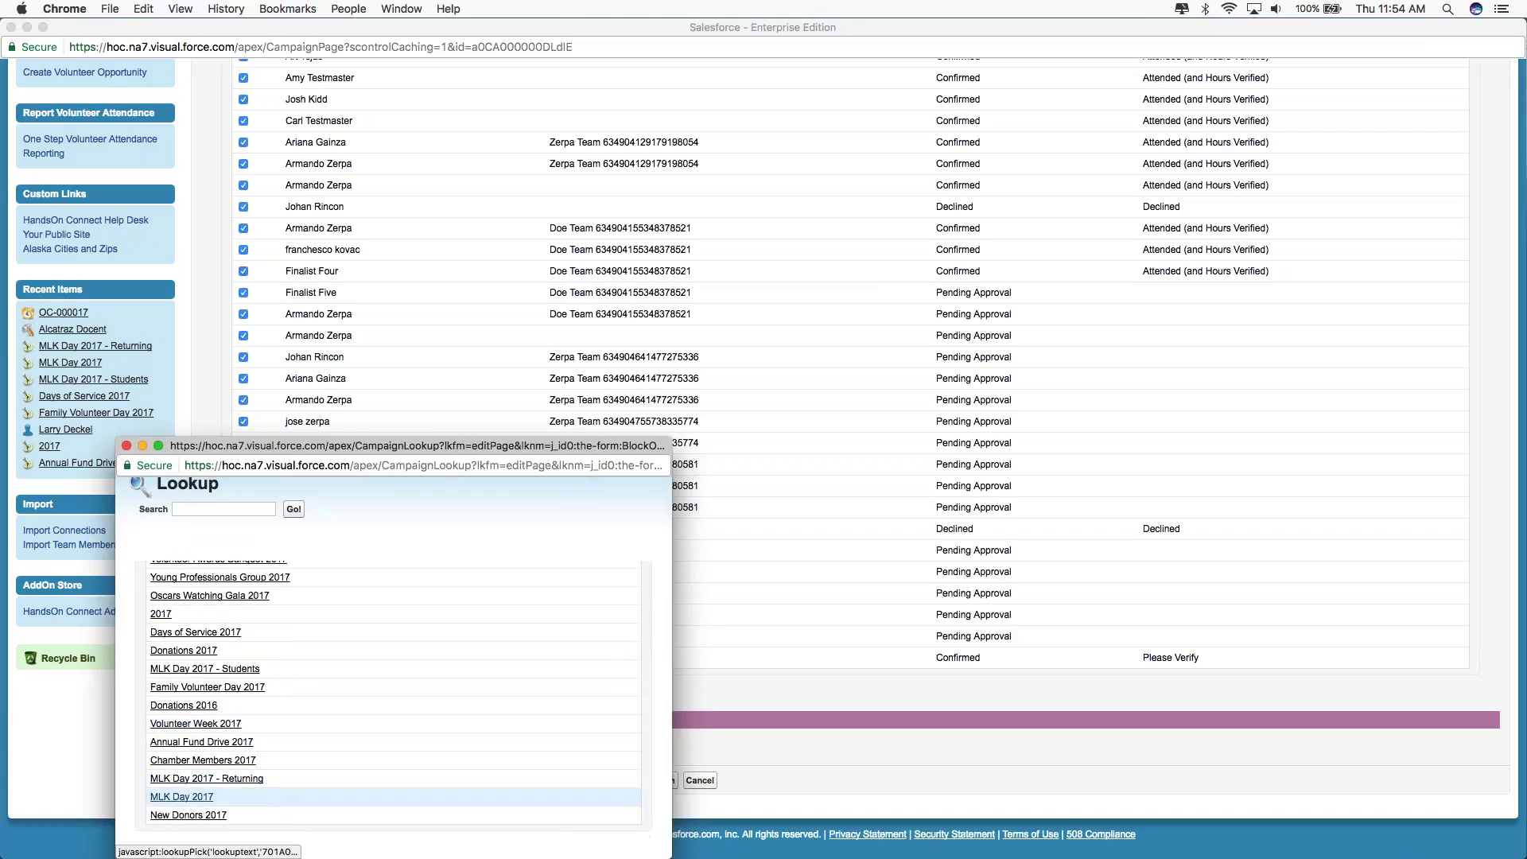
{"action": "left_click", "coordinate": [182, 797]}
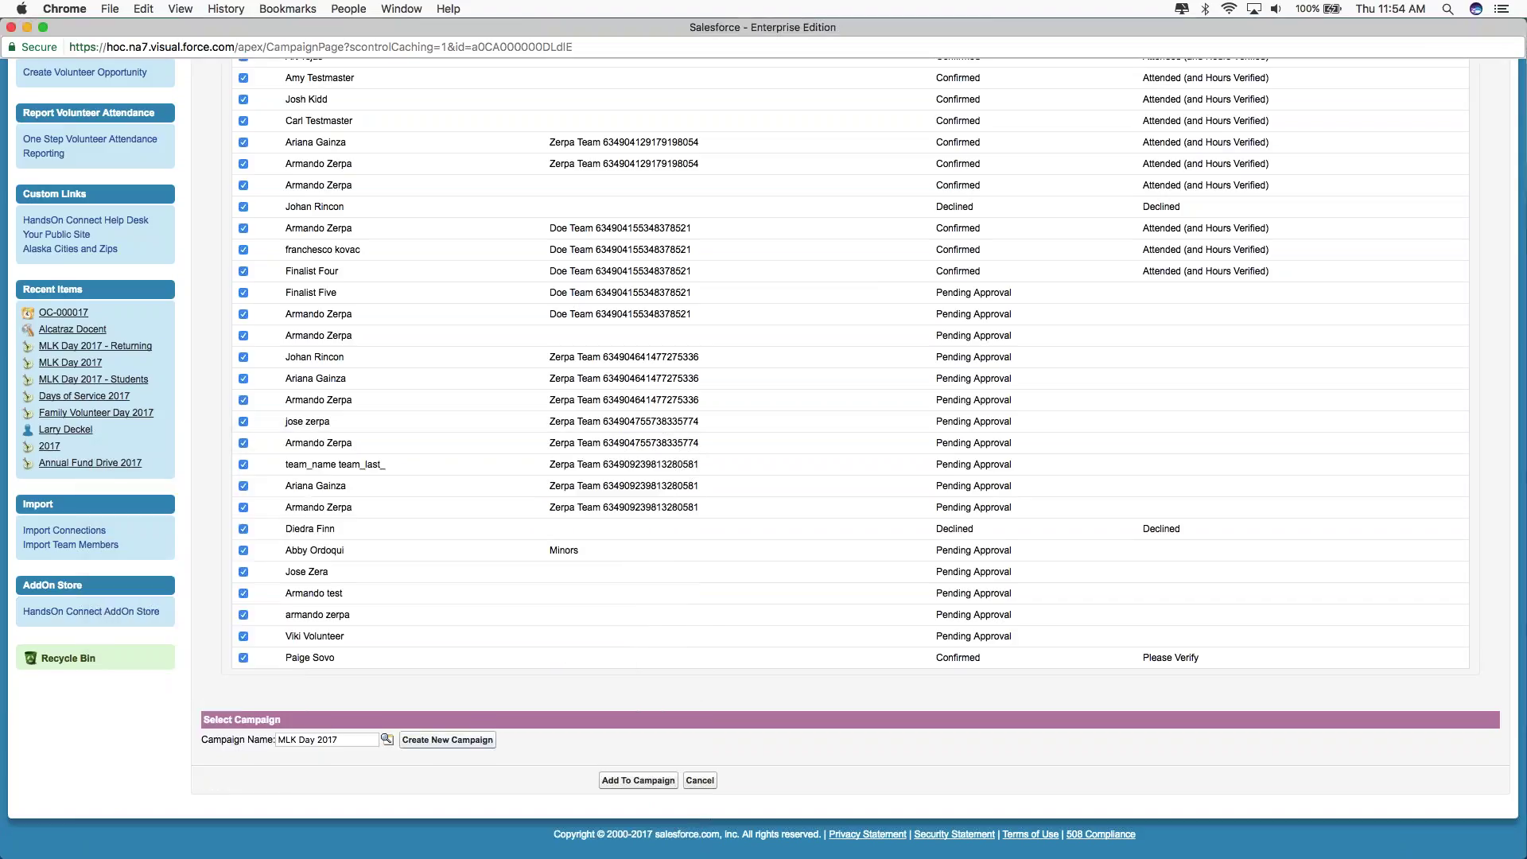
Add the selected volunteers to the MLK Day 2017 campaign.
{"action": "left_click", "coordinate": [625, 783]}
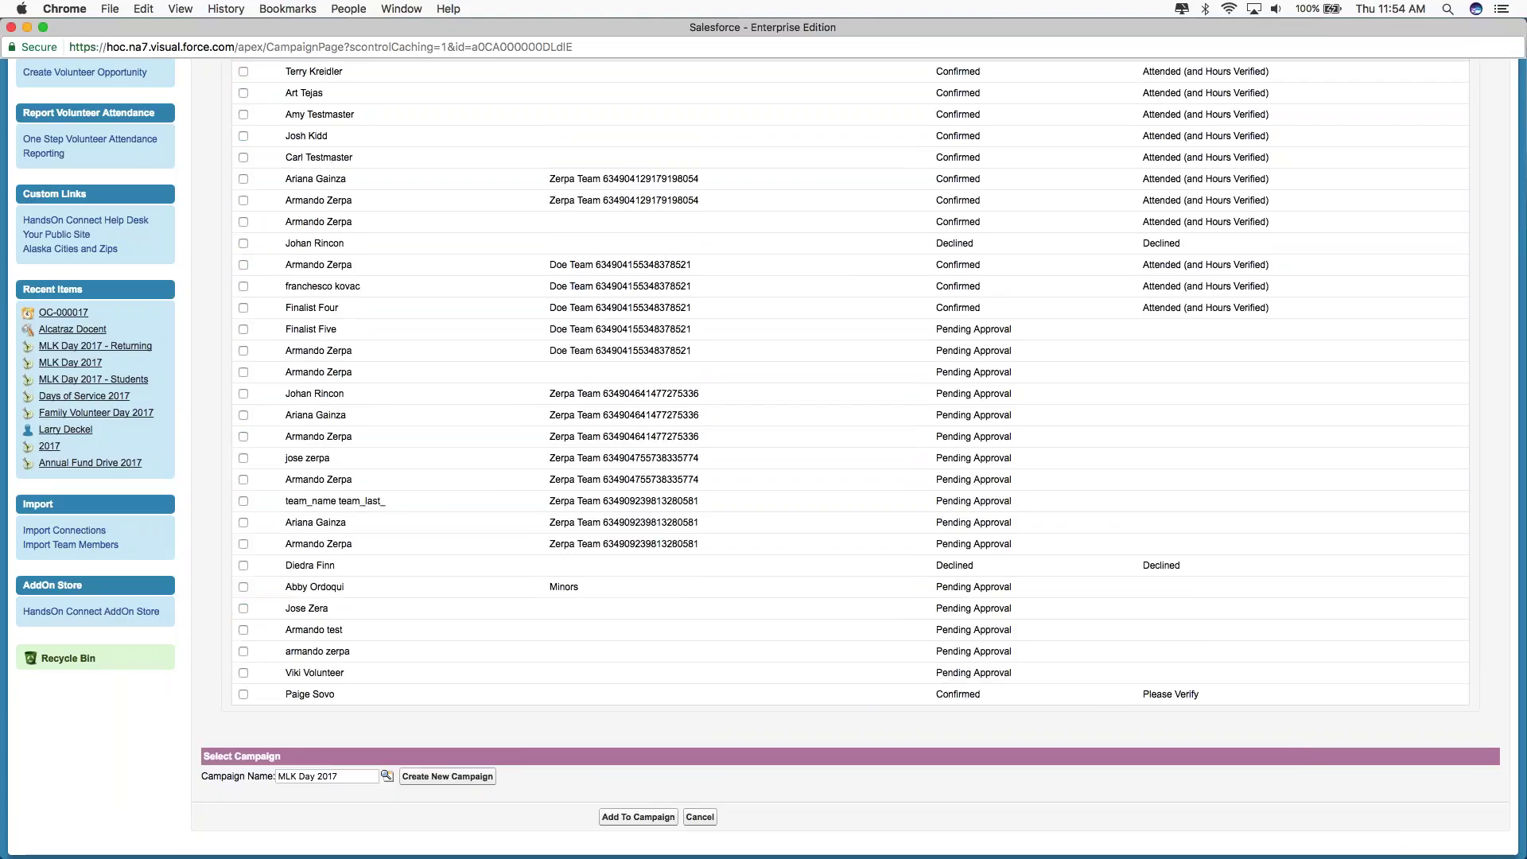
{"action": "left_click", "coordinate": [629, 819]}
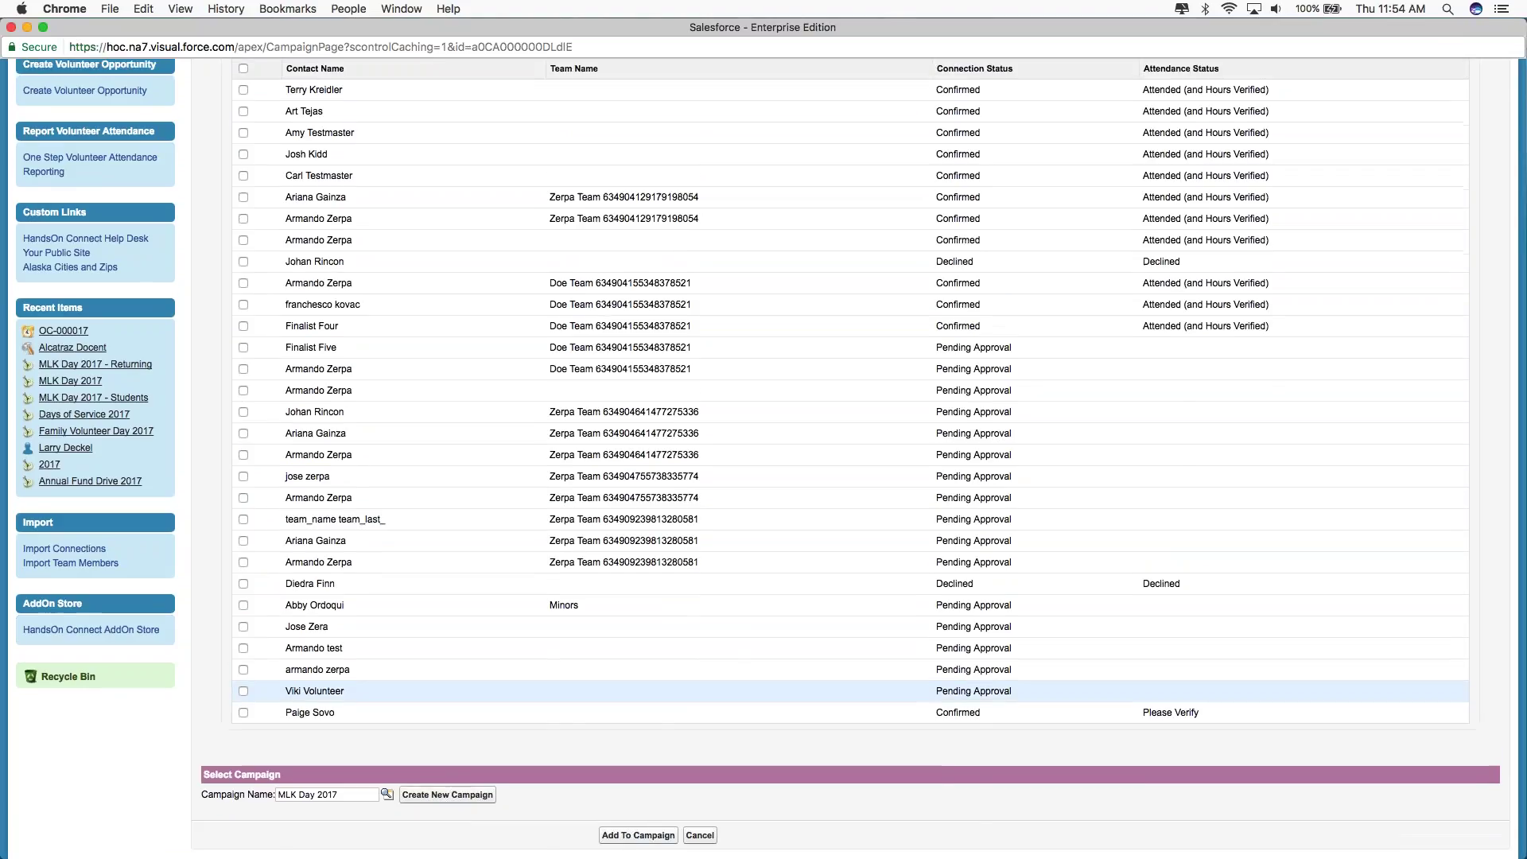
{"action": "scroll", "coordinate": [764, 658], "scroll_direction": "up", "scroll_amount": 1}
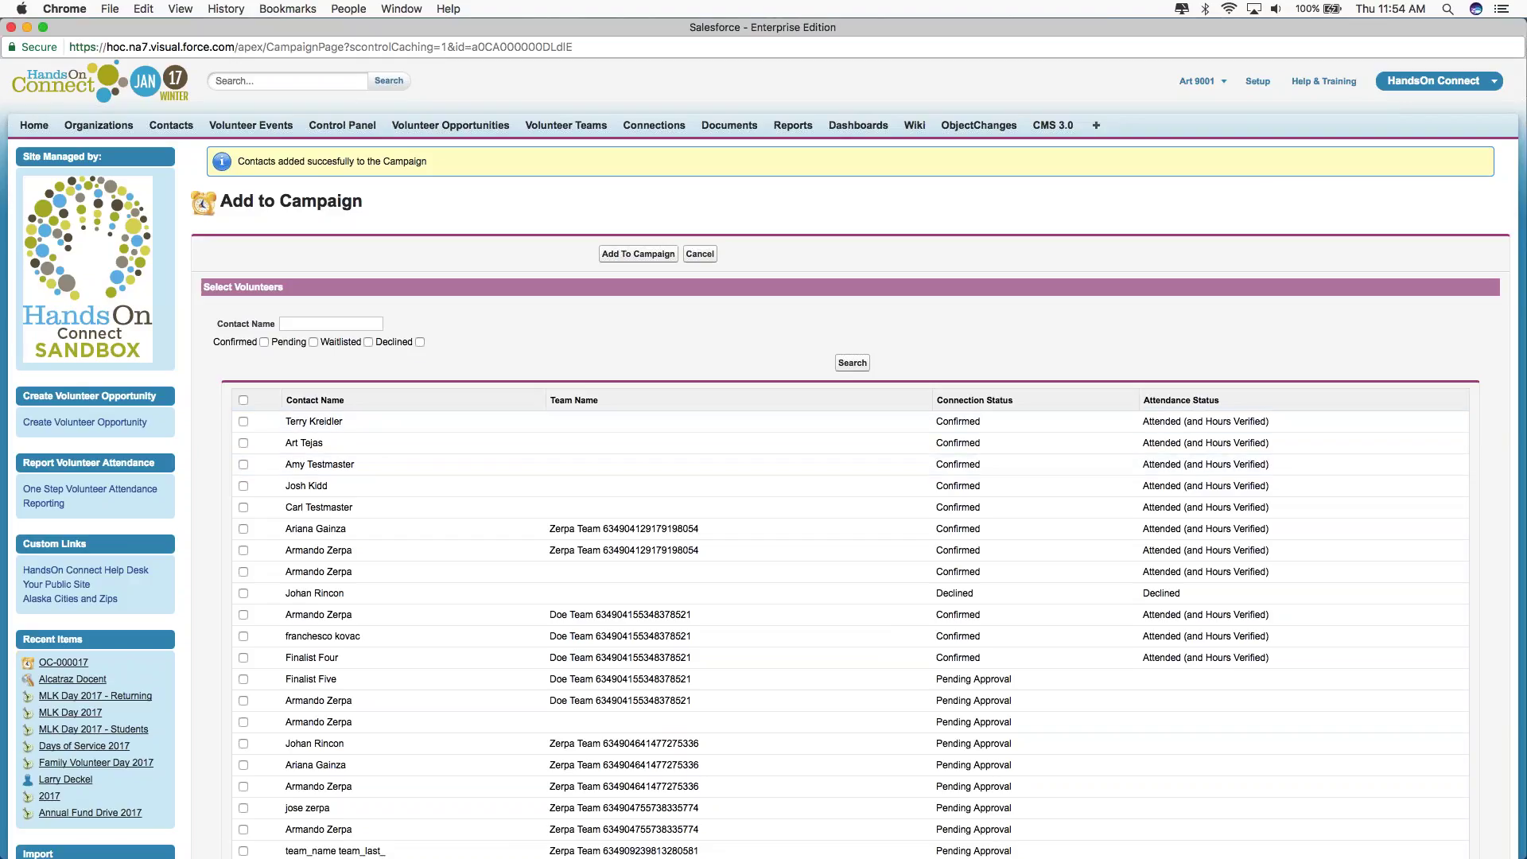
Open the 2017 campaign and review its details, statistics and campaign hierarchy.
{"action": "left_click", "coordinate": [50, 796]}
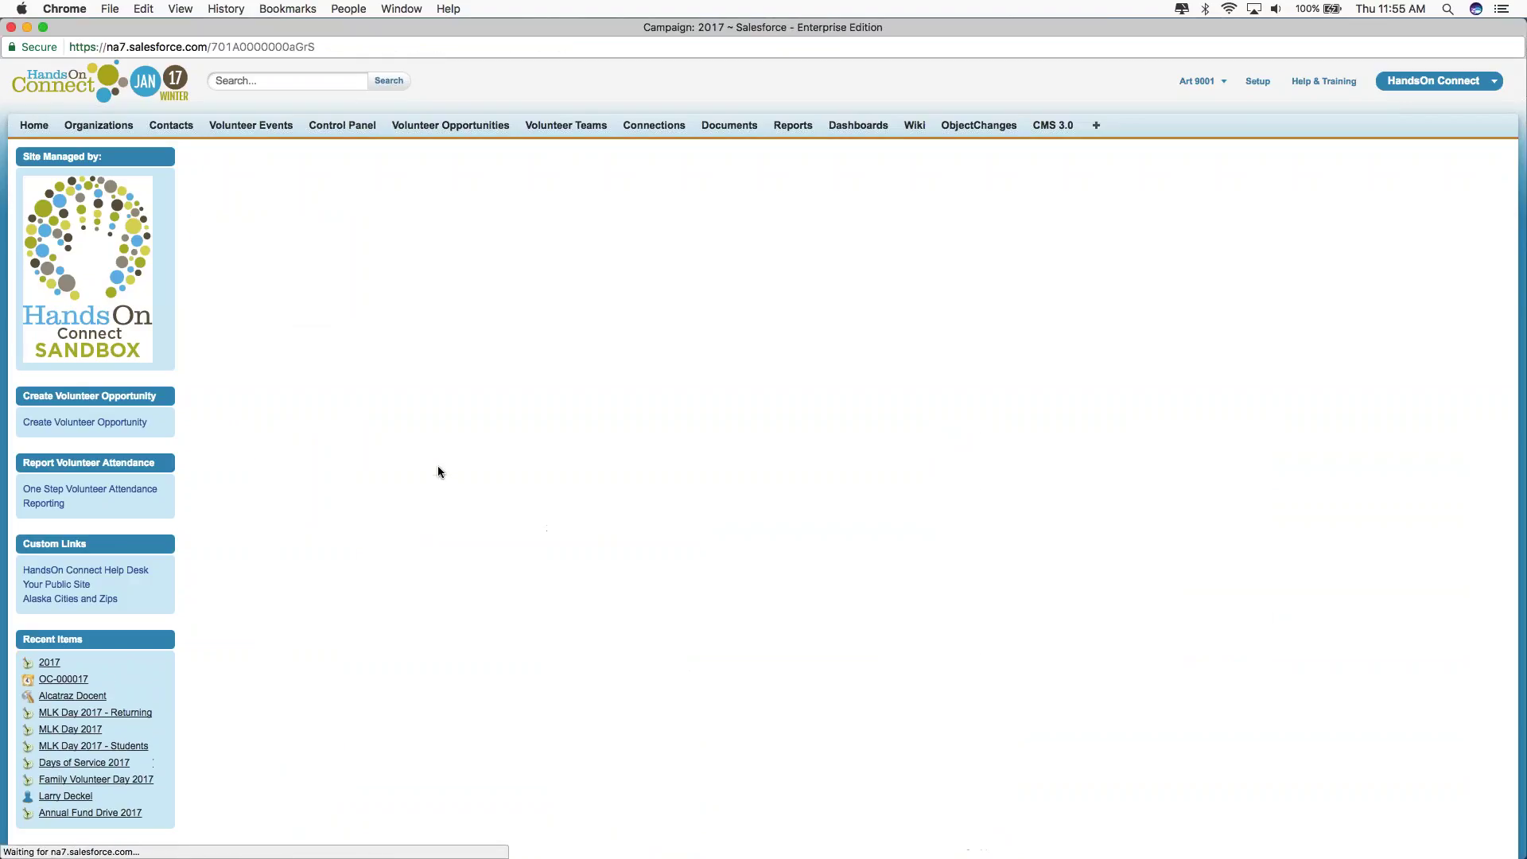
{"action": "scroll", "coordinate": [638, 499], "scroll_direction": "down", "scroll_amount": 3}
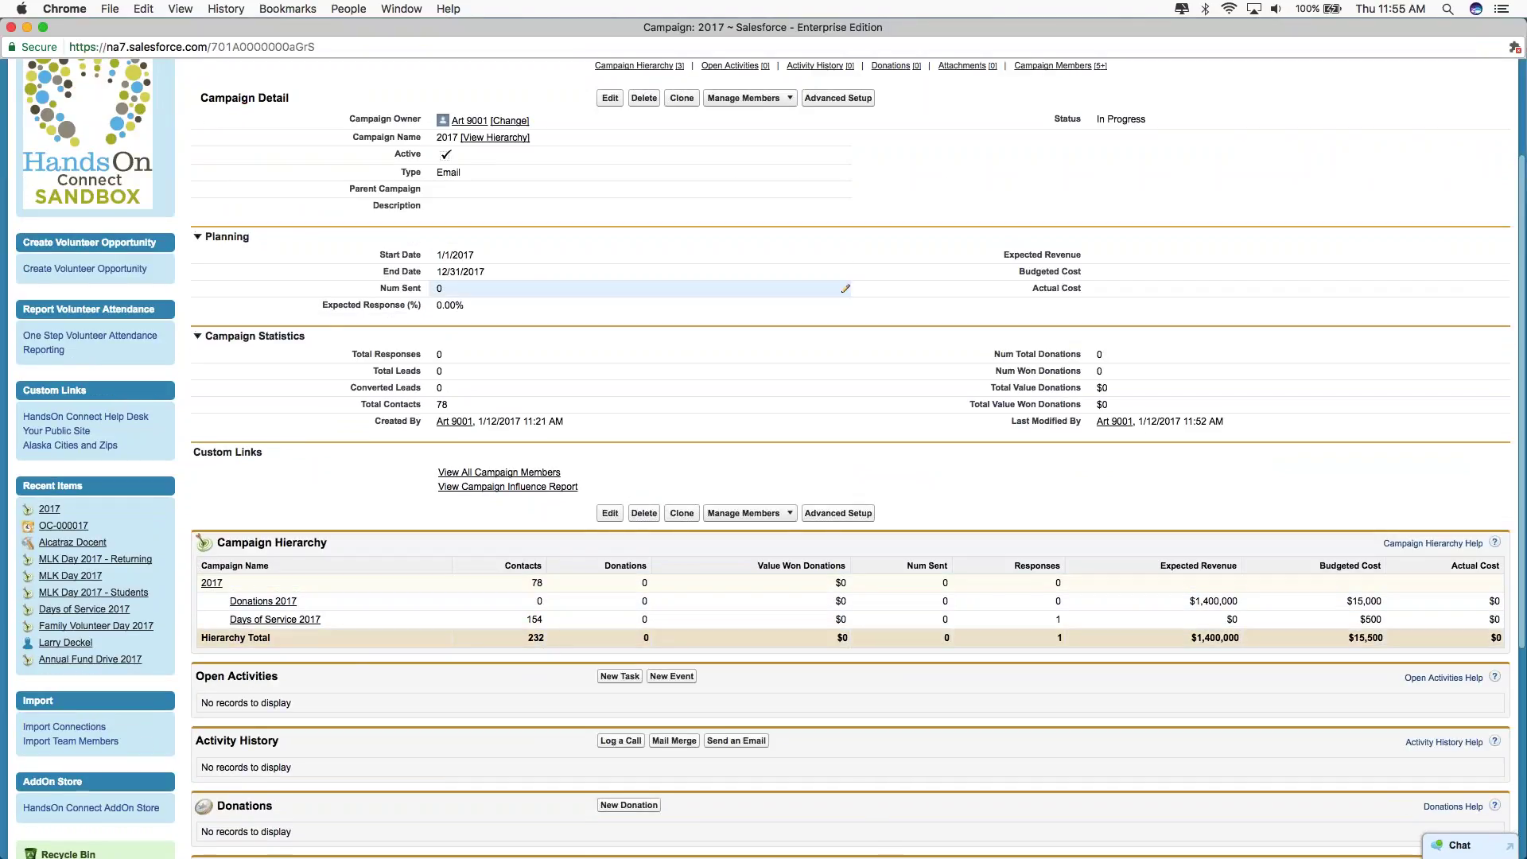
{"action": "scroll", "coordinate": [367, 699], "scroll_direction": "up", "scroll_amount": 3}
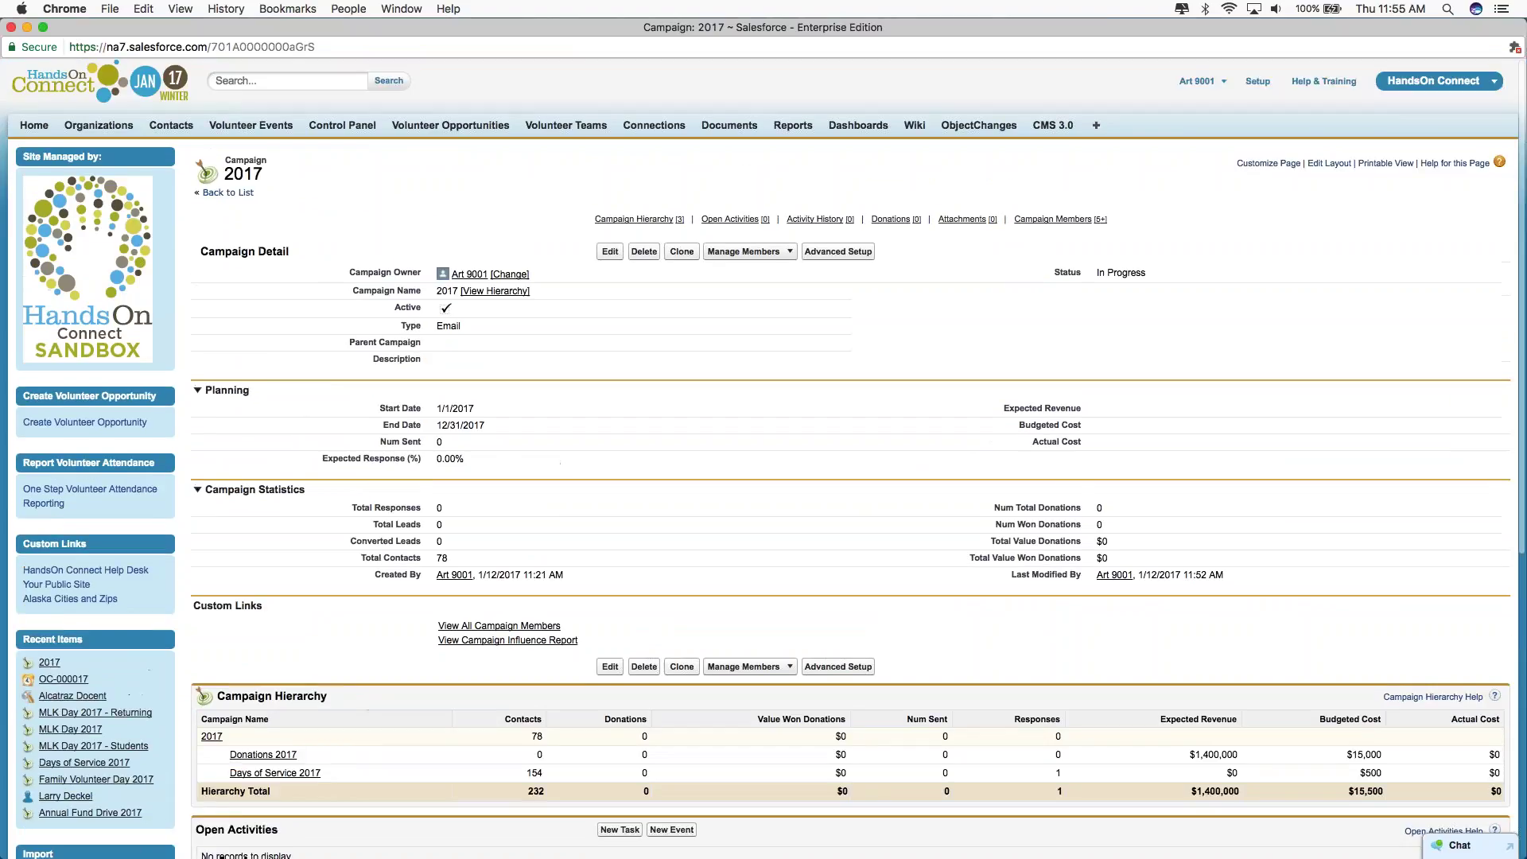
{"action": "scroll", "coordinate": [330, 570], "scroll_direction": "down", "scroll_amount": 4}
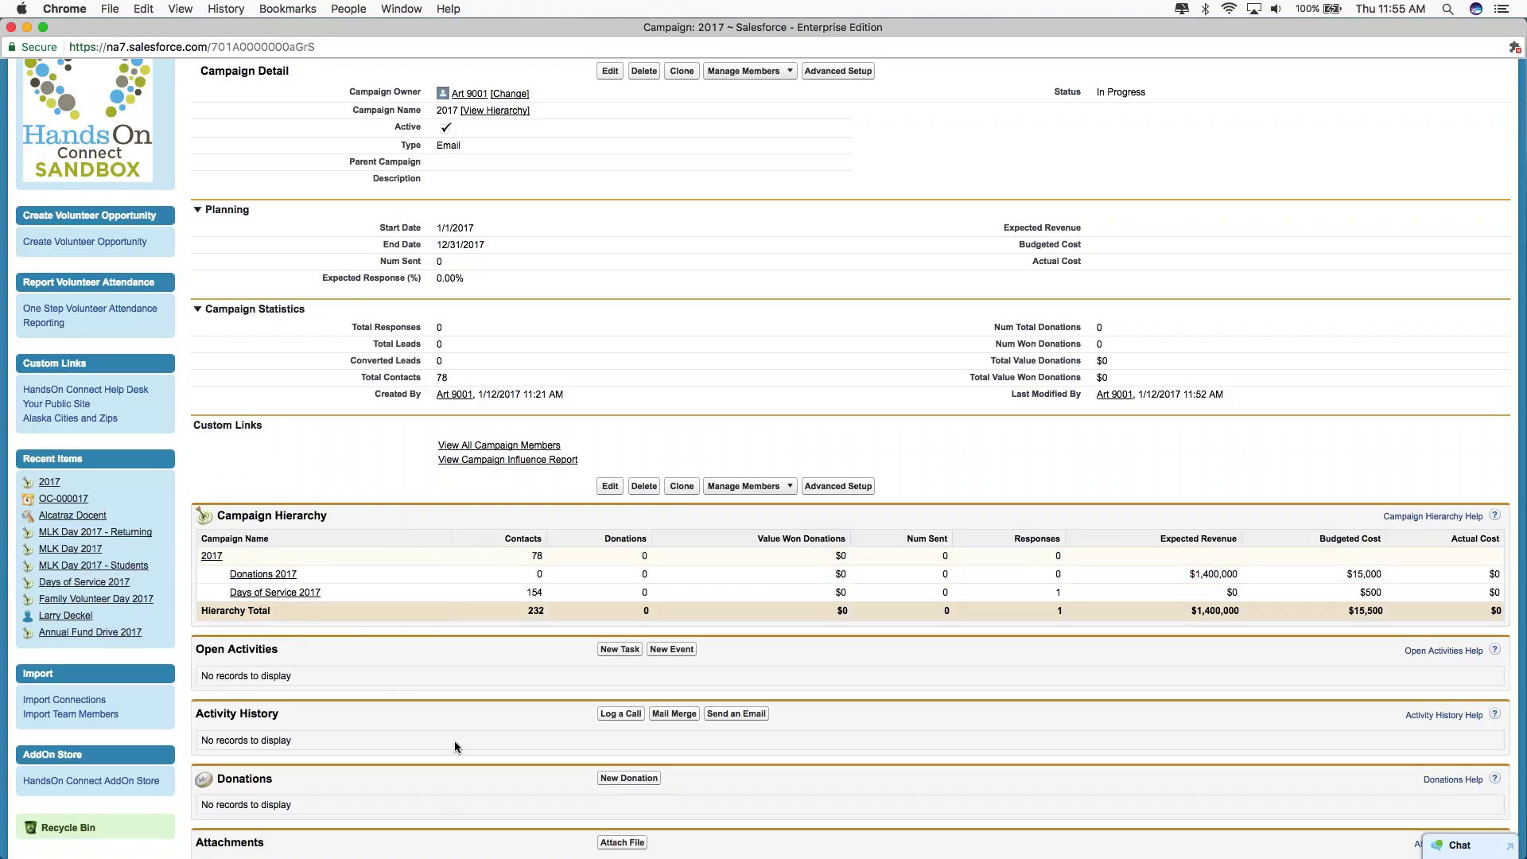
{"action": "scroll", "coordinate": [455, 741], "scroll_direction": "up", "scroll_amount": 3}
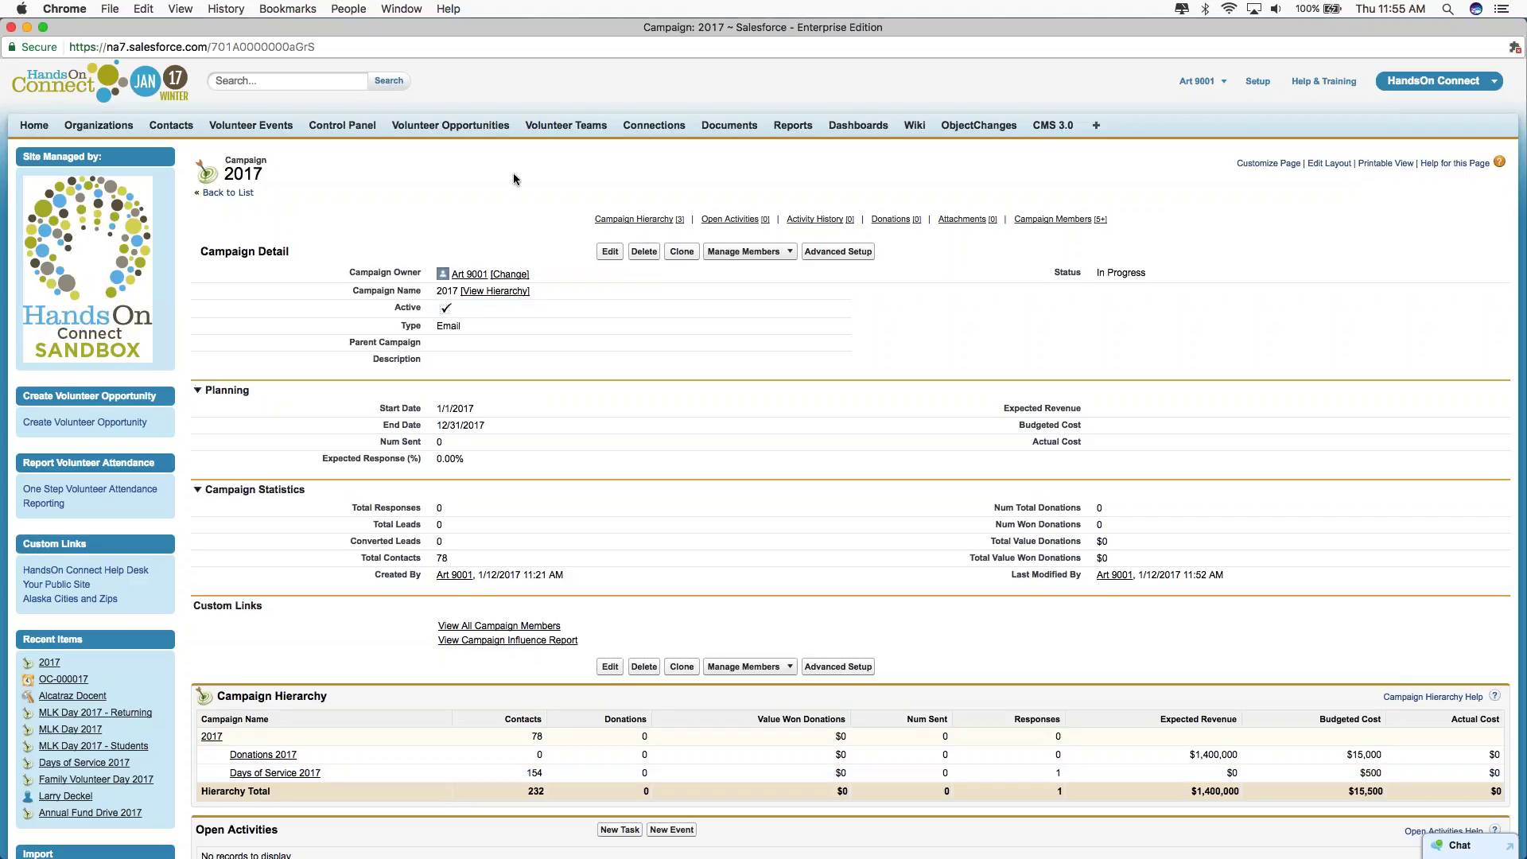
Switch to the HOC - Campaign Intro Jan 21, 2017 presentation in Google Slides and present it, advancing to the Upcoming Webinars slide.
{"action": "left_click", "coordinate": [46, 26]}
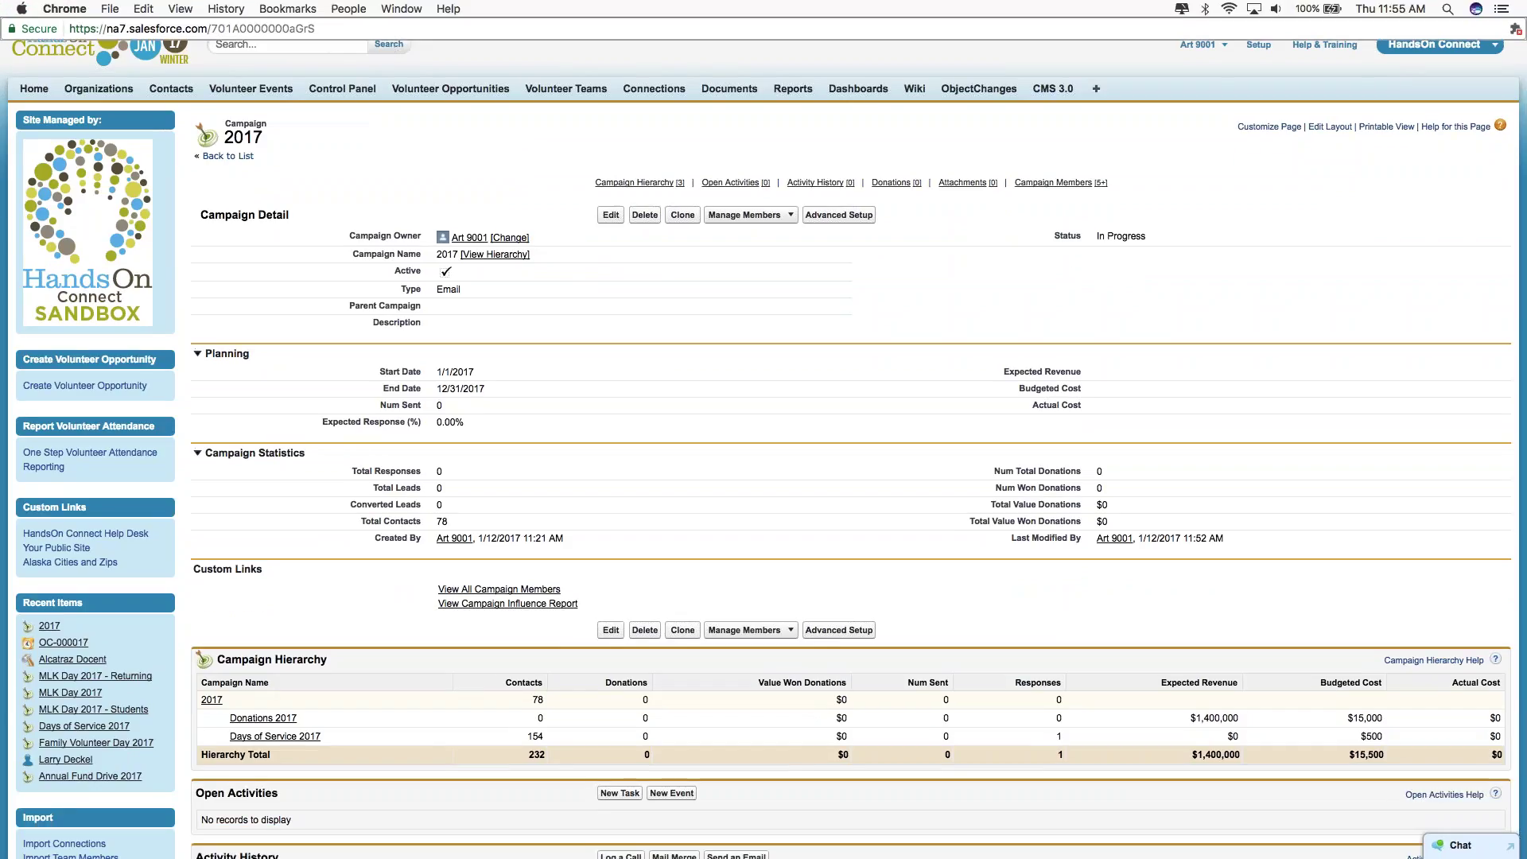
{"action": "key", "text": "ctrl+Up"}
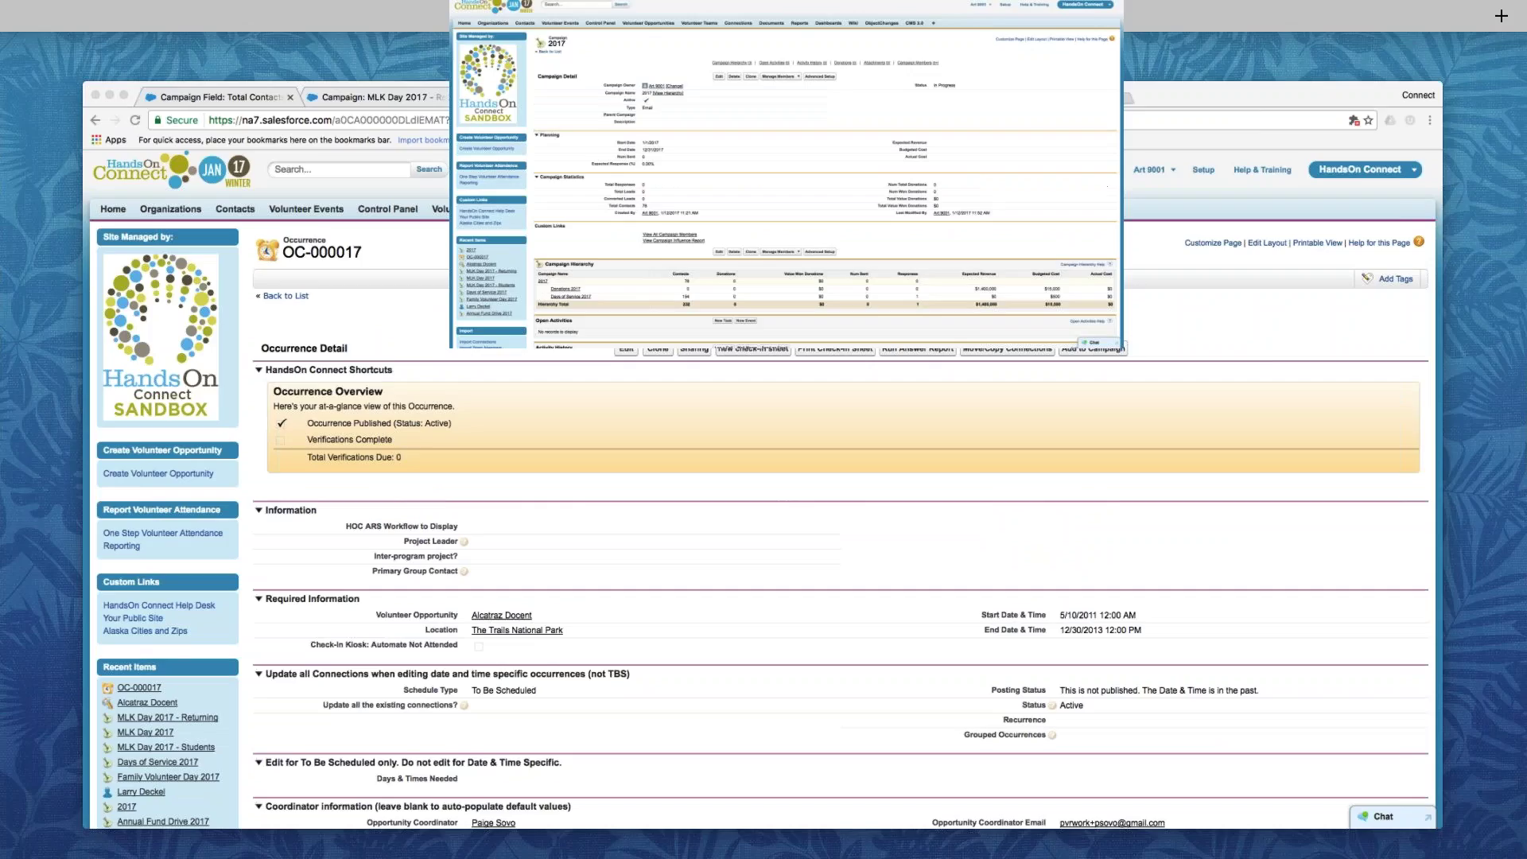
{"action": "left_click", "coordinate": [1060, 141]}
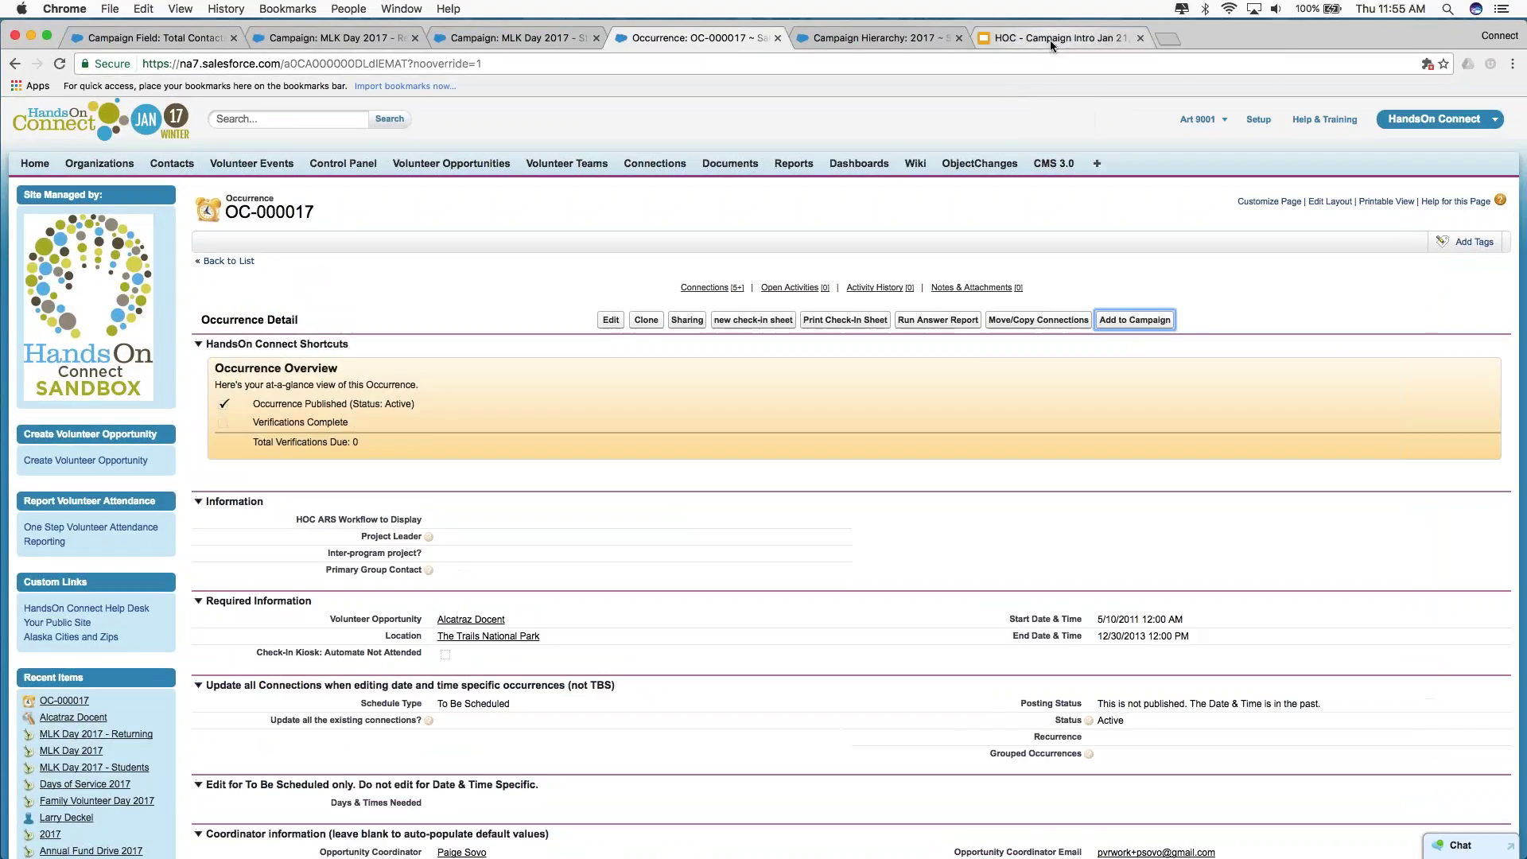
{"action": "left_click", "coordinate": [1050, 40]}
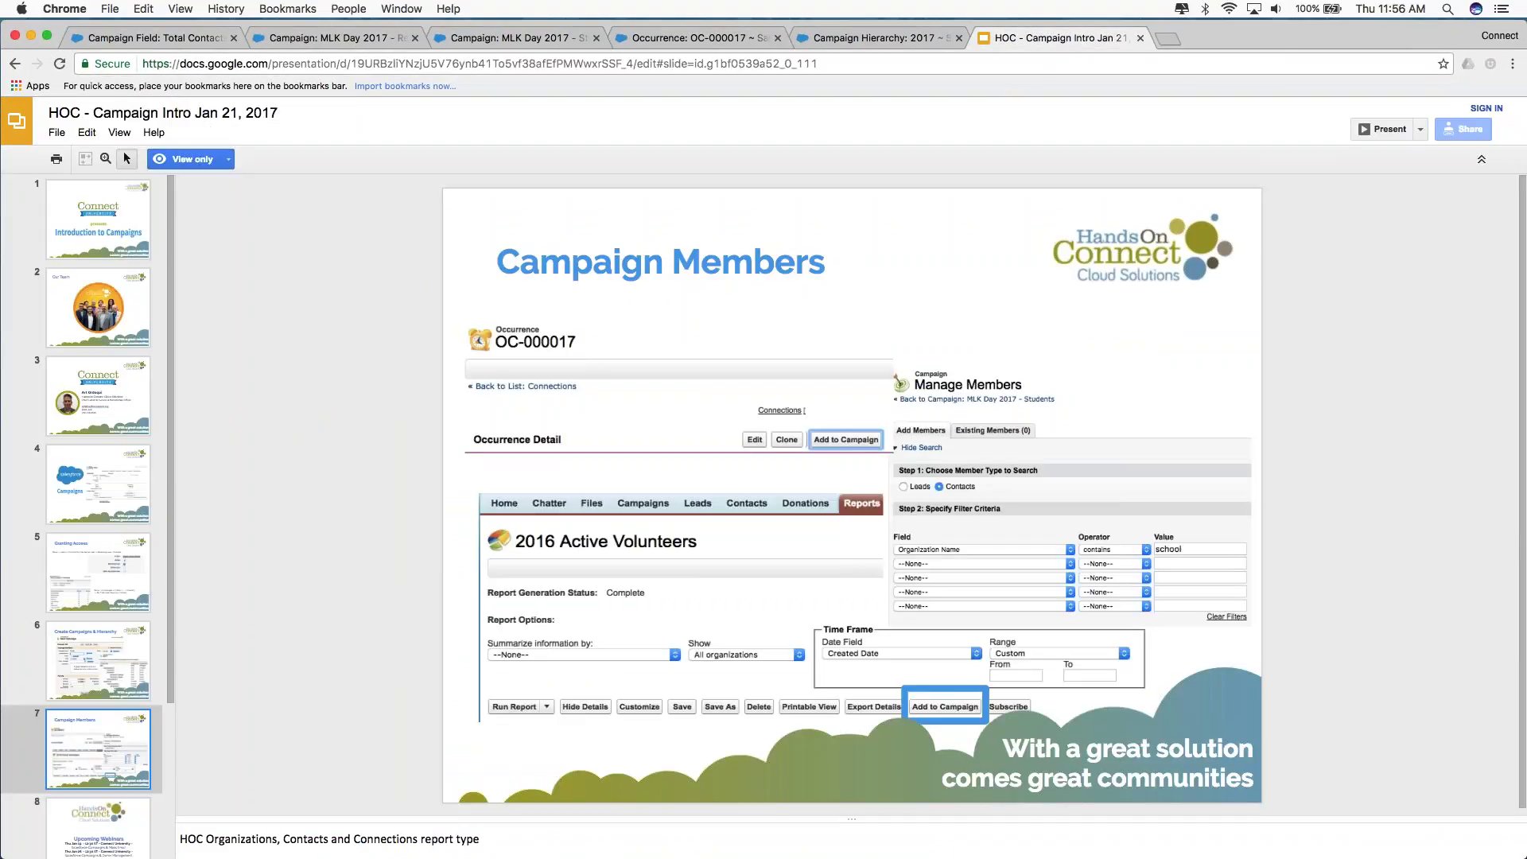
{"action": "left_click", "coordinate": [1363, 129]}
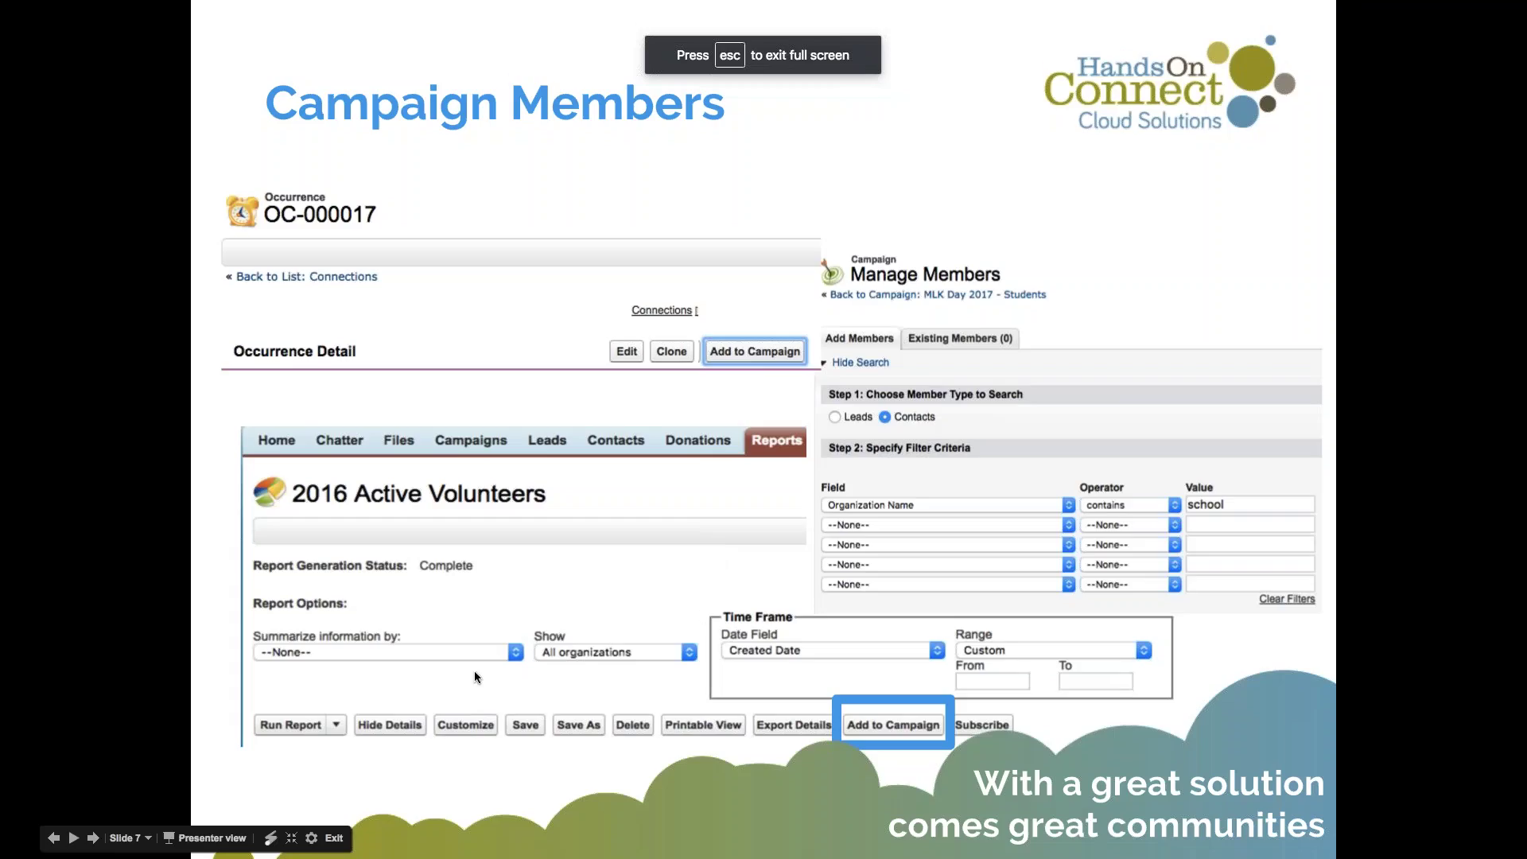
{"action": "left_click", "coordinate": [92, 842]}
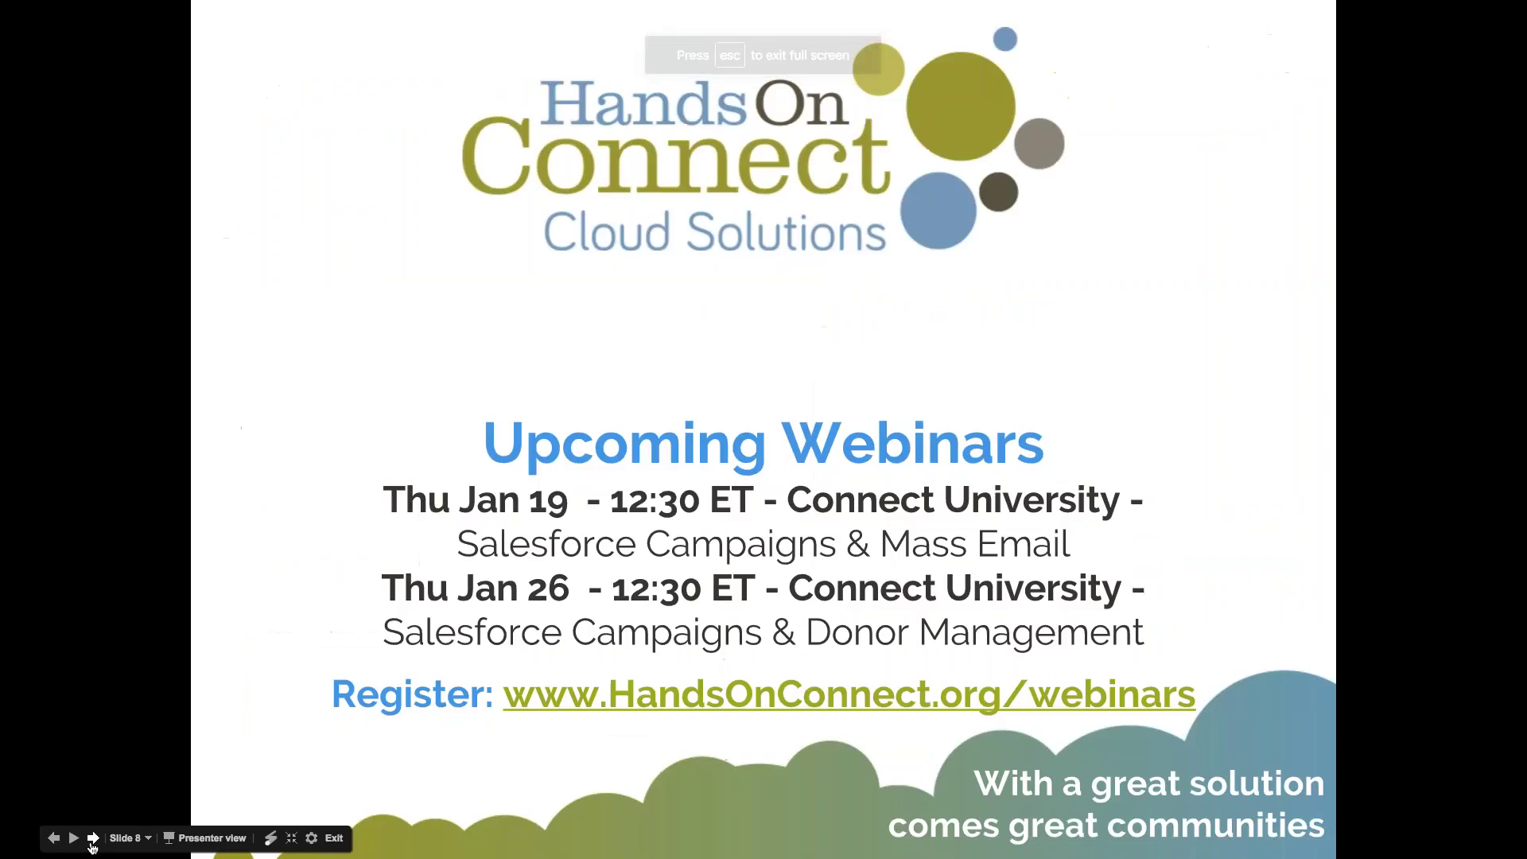